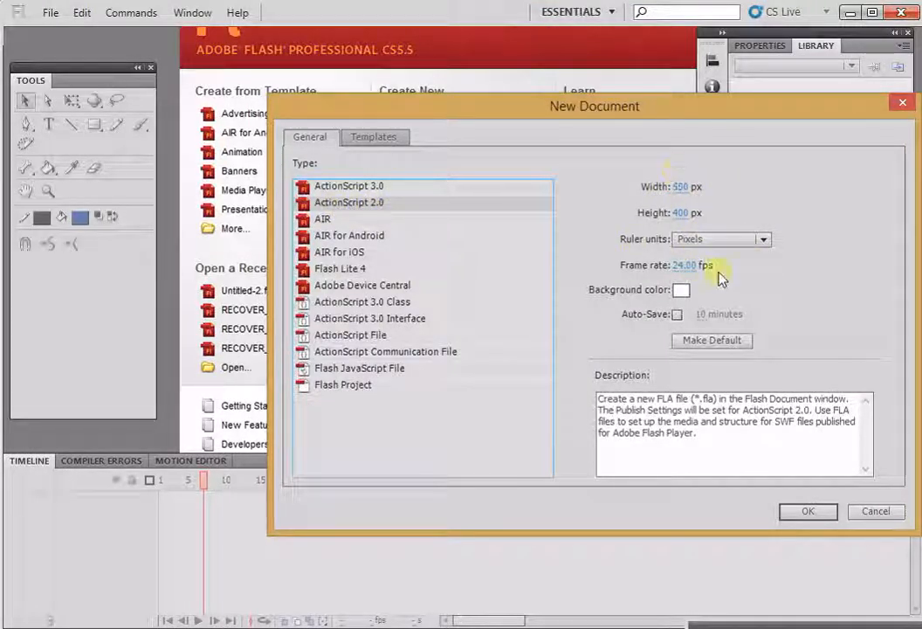
Create a new ActionScript 2.0 document with the default settings and insert a second layer.
click(805, 511)
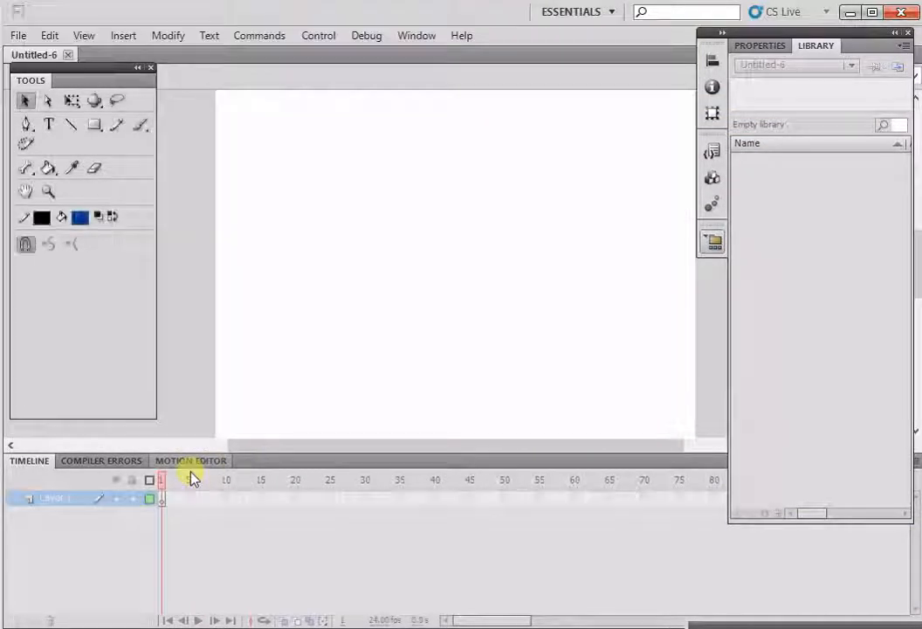
right_click(65, 499)
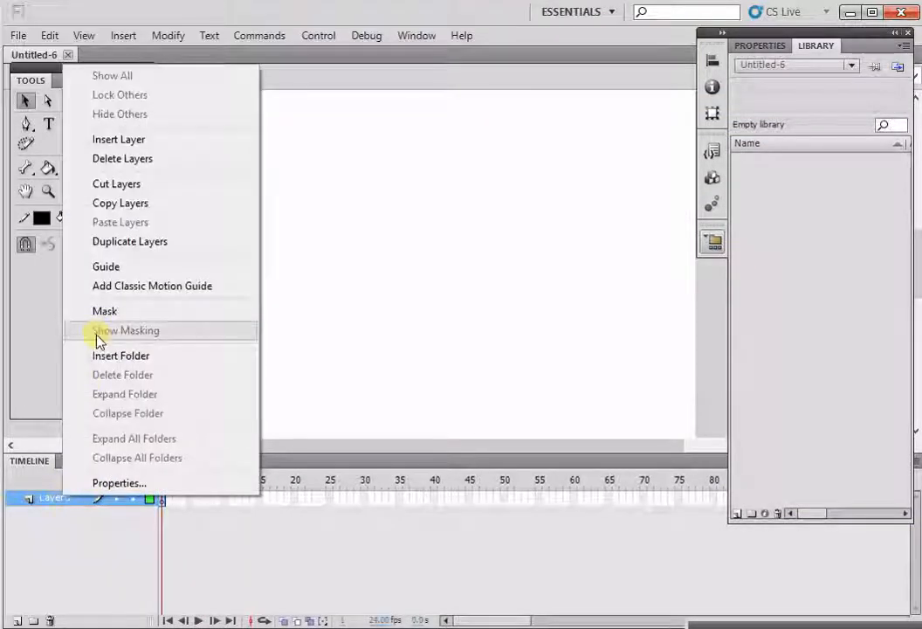
click(119, 140)
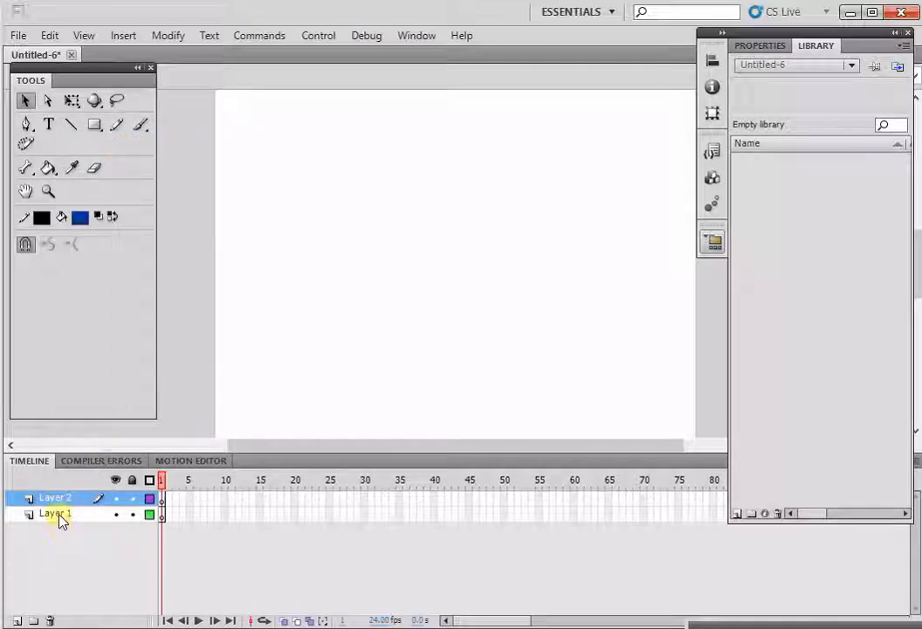
Extend both Layer 1 and Layer 2 to frame 50.
click(60, 514)
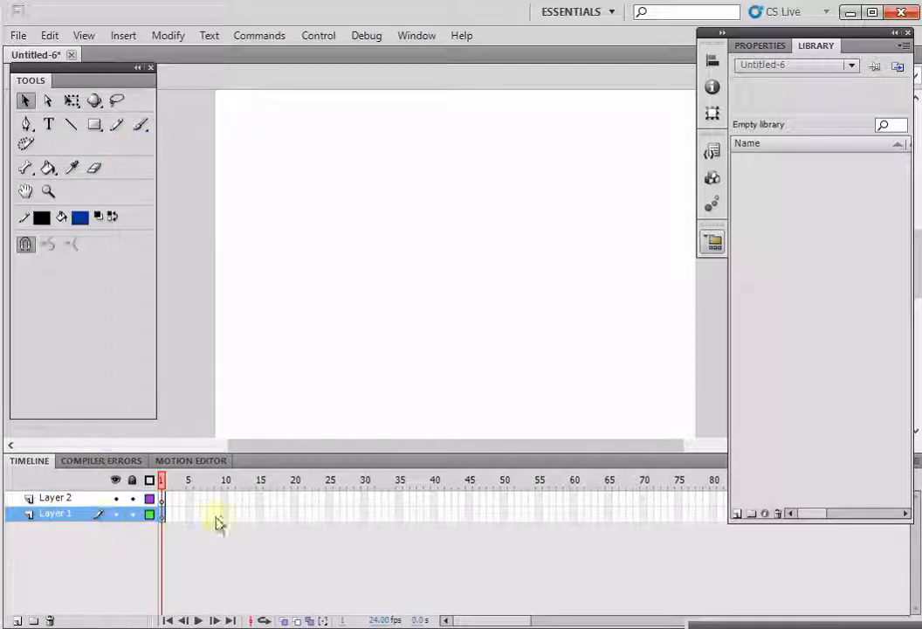
click(505, 514)
key(F5)
click(504, 499)
key(F5)
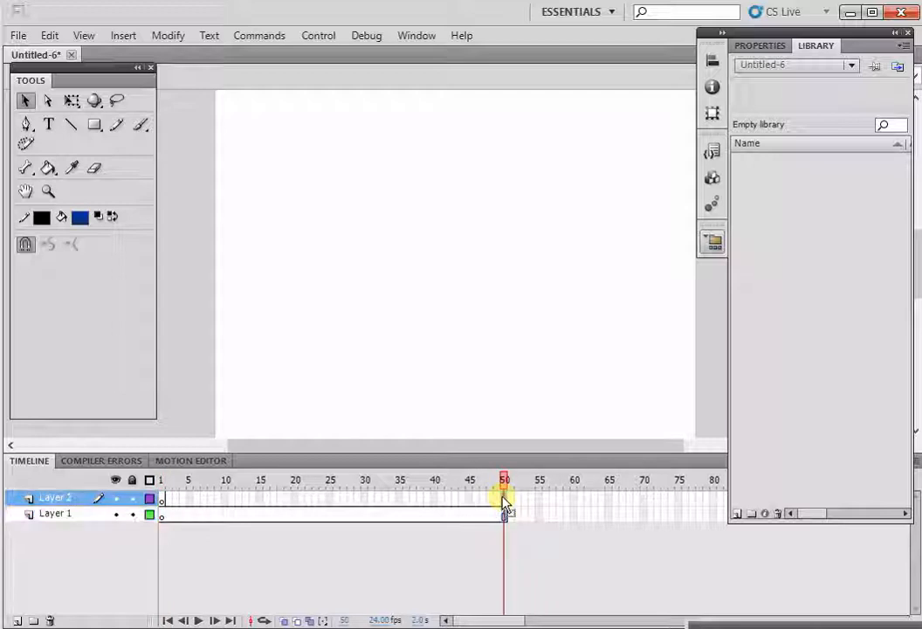
Lock Layer 2 and draw a dark grey (#666666) rectangle in the lower part of the stage on frame 1 of Layer 1.
click(163, 515)
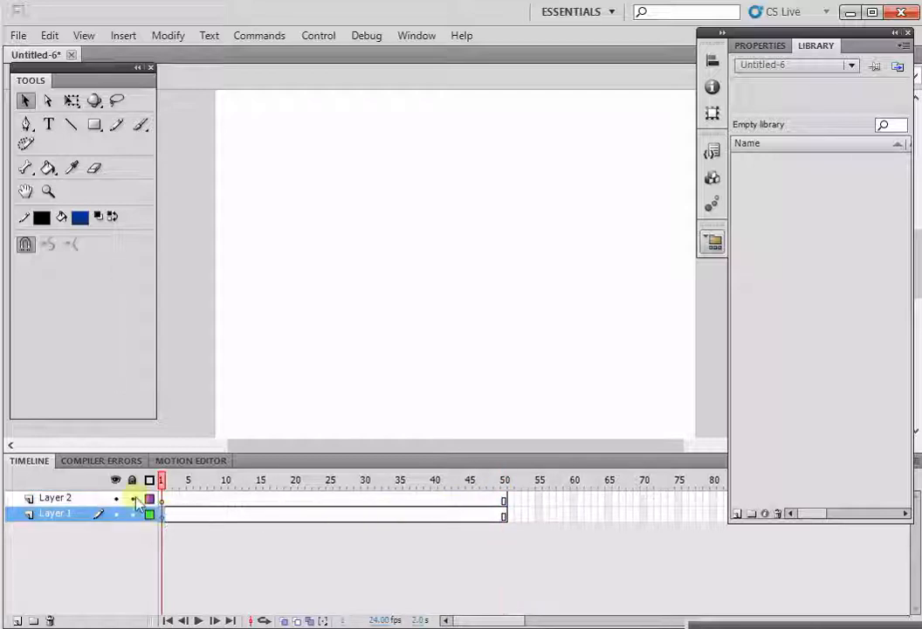
click(94, 125)
click(80, 216)
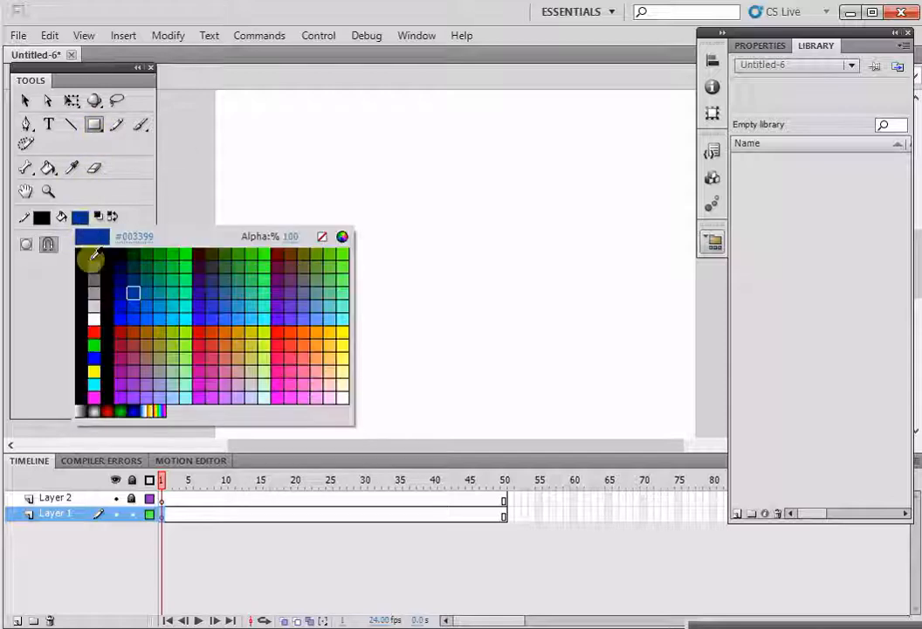
click(93, 285)
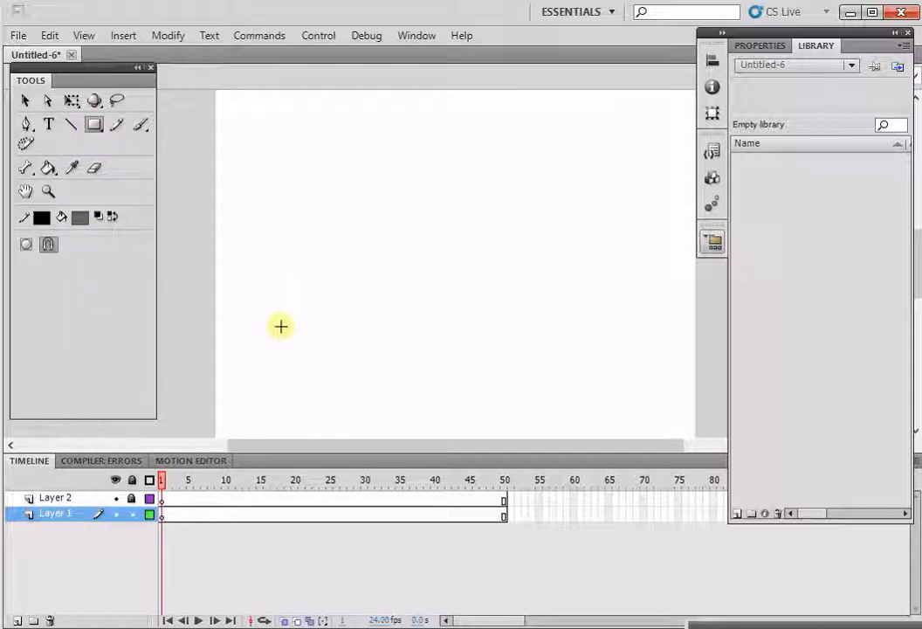
drag(298, 339, 410, 383)
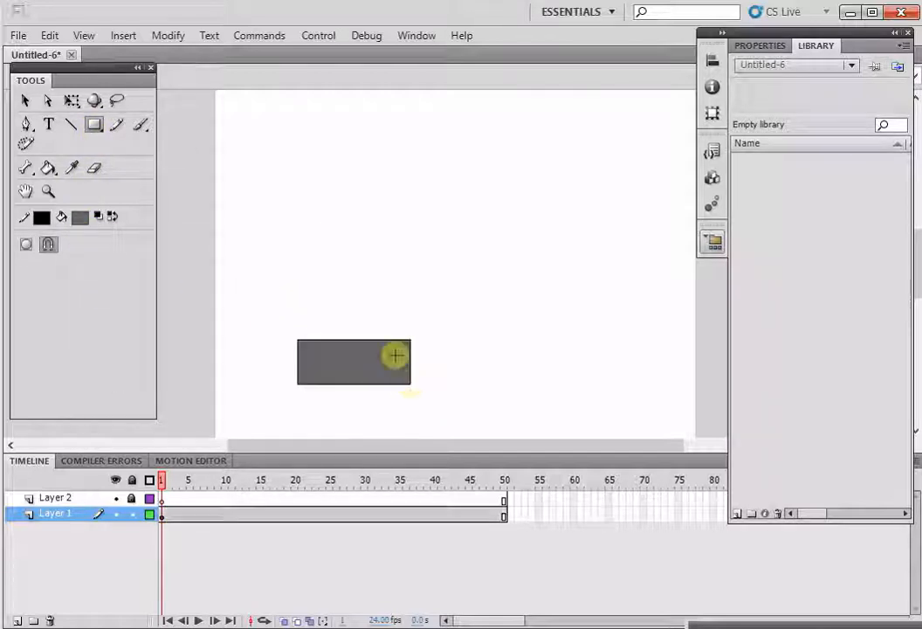
Add the text "PLAY" just above the dark grey rectangle and colour it white.
click(46, 125)
drag(299, 313, 401, 330)
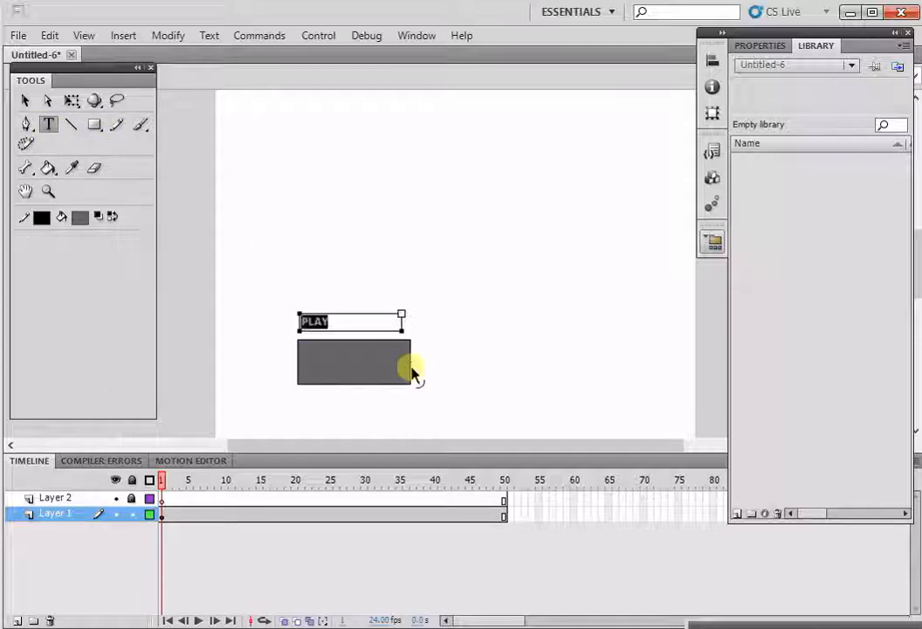
click(79, 218)
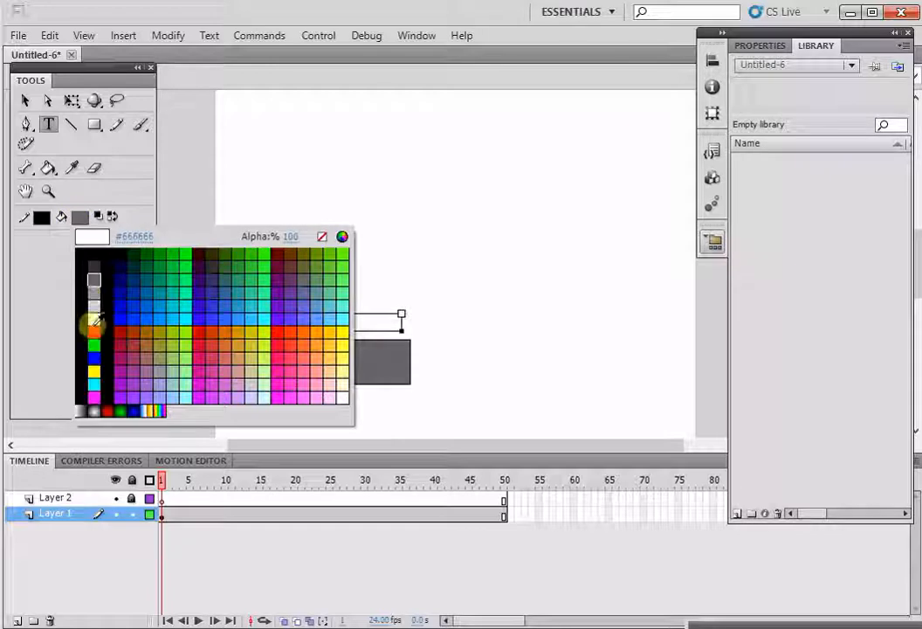
click(104, 317)
Move the PLAY text onto the dark grey rectangle and transform it into a taller label near the rectangle's centre.
click(71, 100)
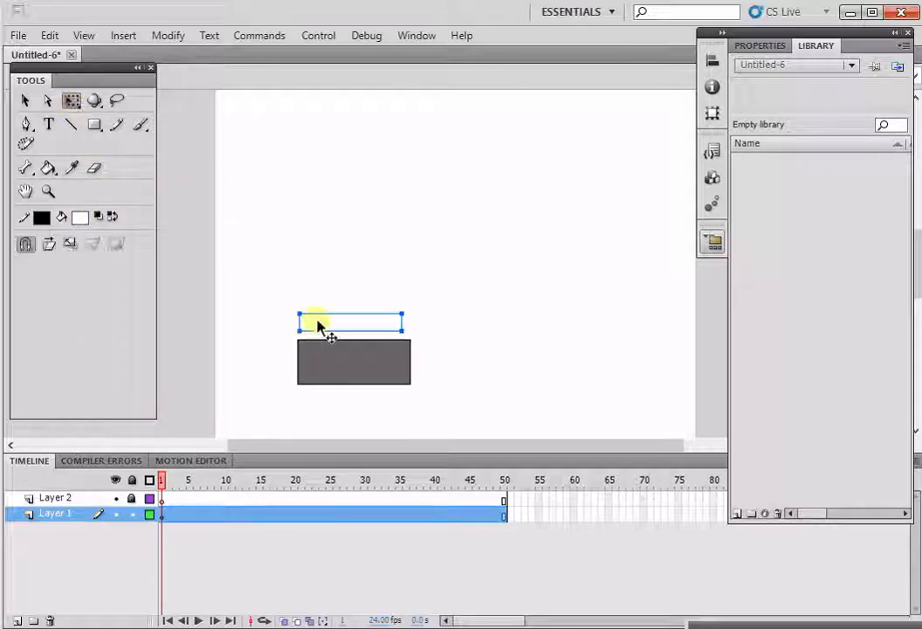
drag(318, 323, 309, 362)
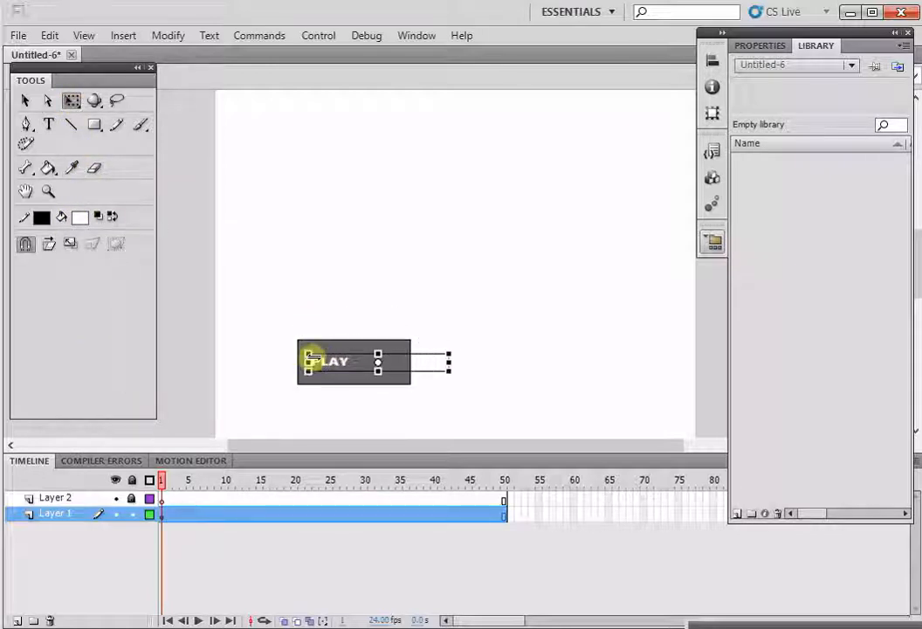
drag(382, 332, 382, 319)
mouse_move(335, 367)
mouse_down()
mouse_move(358, 371)
mouse_move(347, 366)
mouse_up()
click(350, 303)
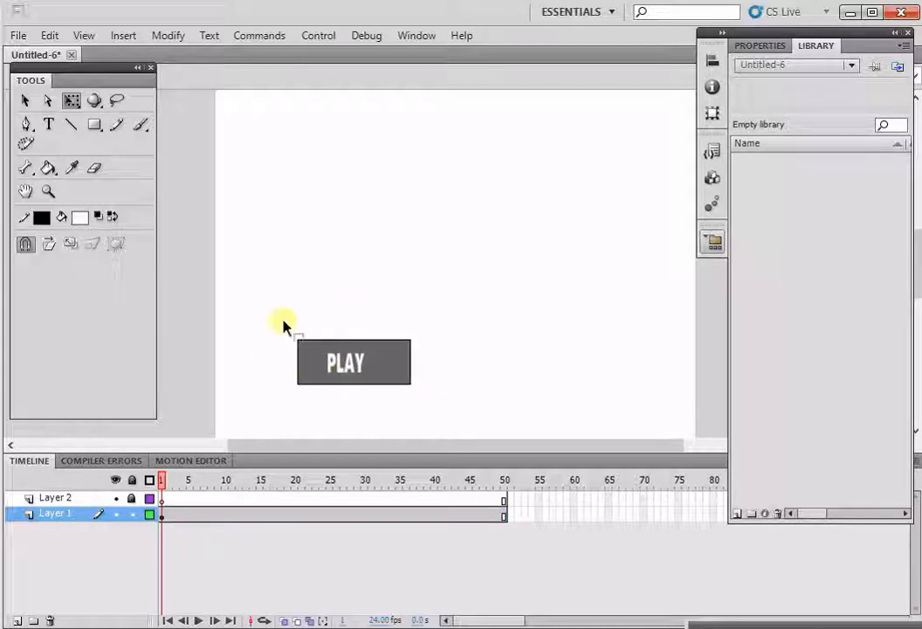
Convert the dark grey rectangle and its PLAY text into a Button symbol named playButton.
click(25, 101)
drag(287, 325, 436, 411)
right_click(385, 367)
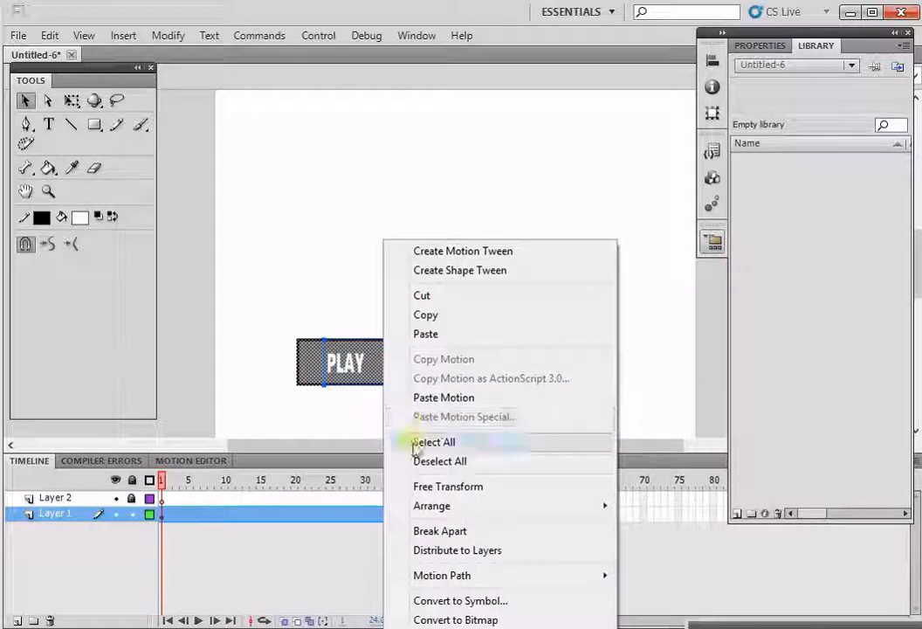
click(448, 600)
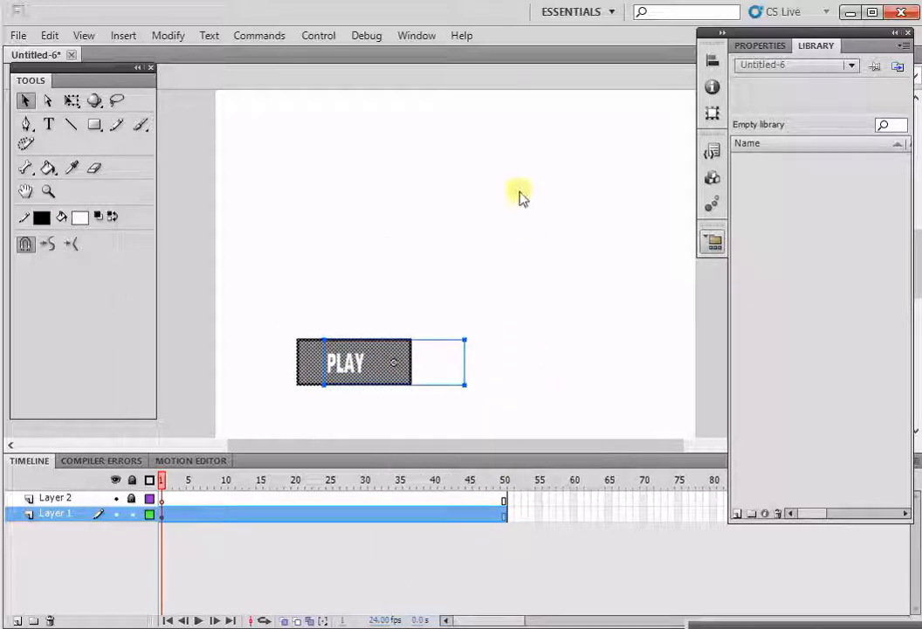
key(F8)
click(480, 107)
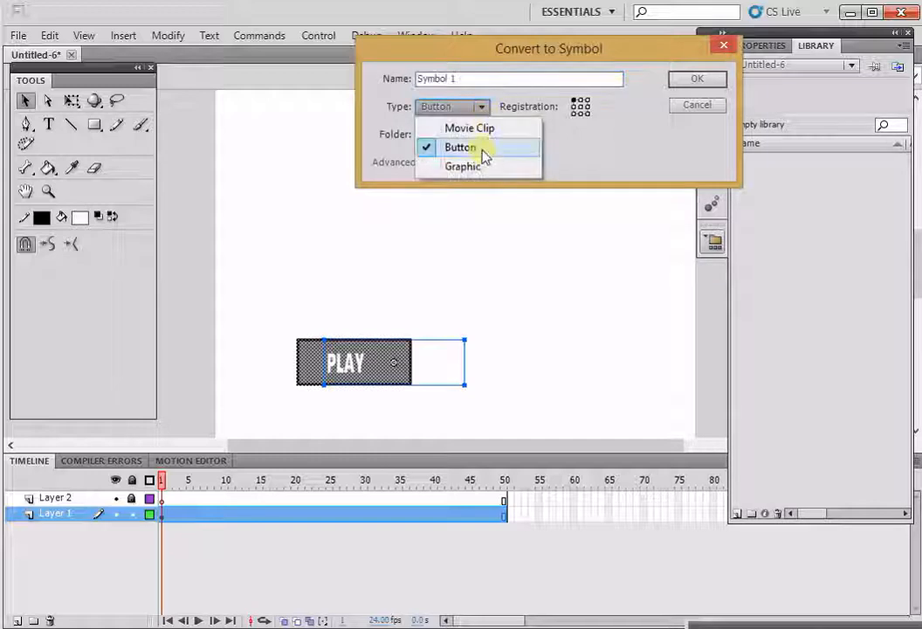
click(471, 148)
click(478, 81)
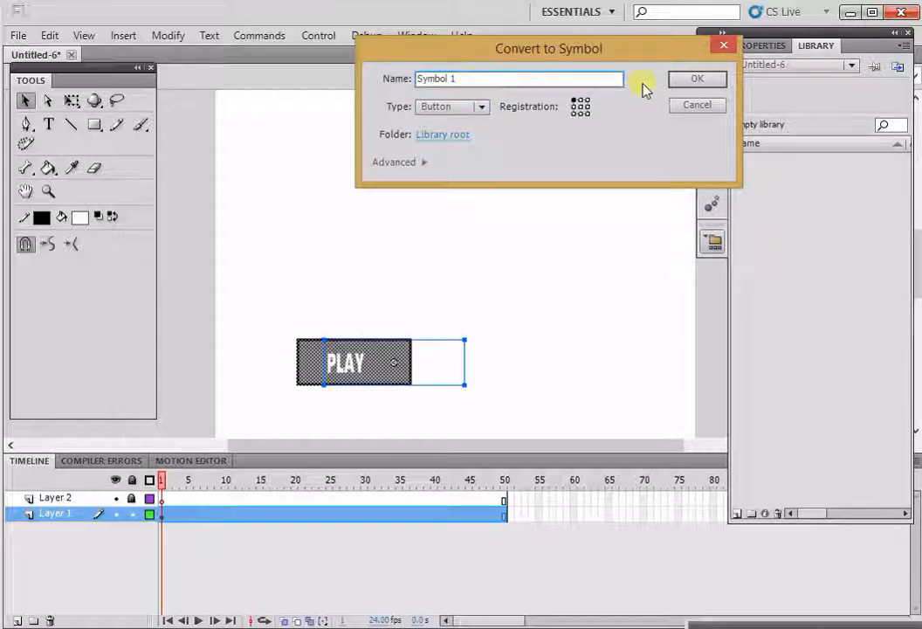
drag(576, 81, 407, 84)
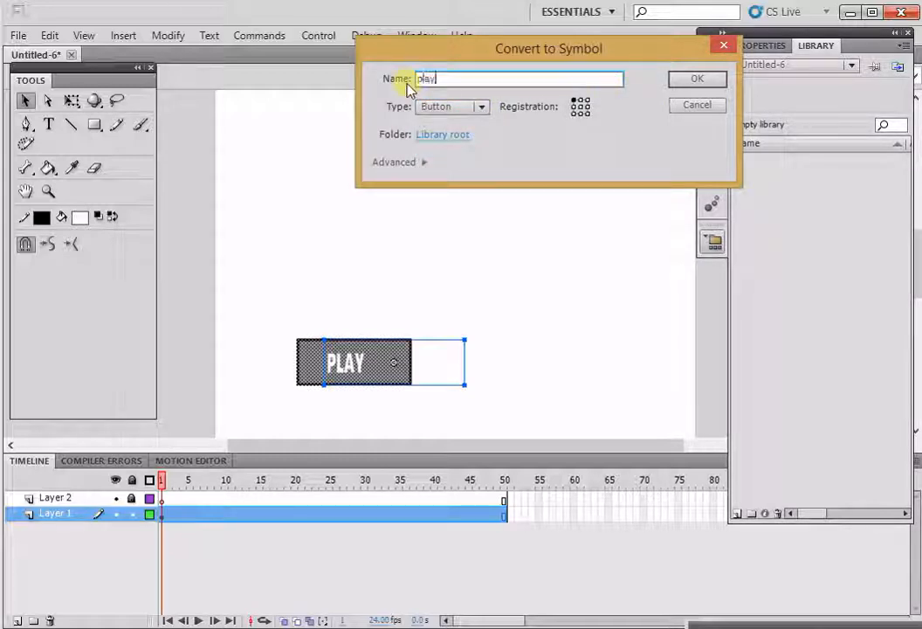
text(playButton)
key(Return)
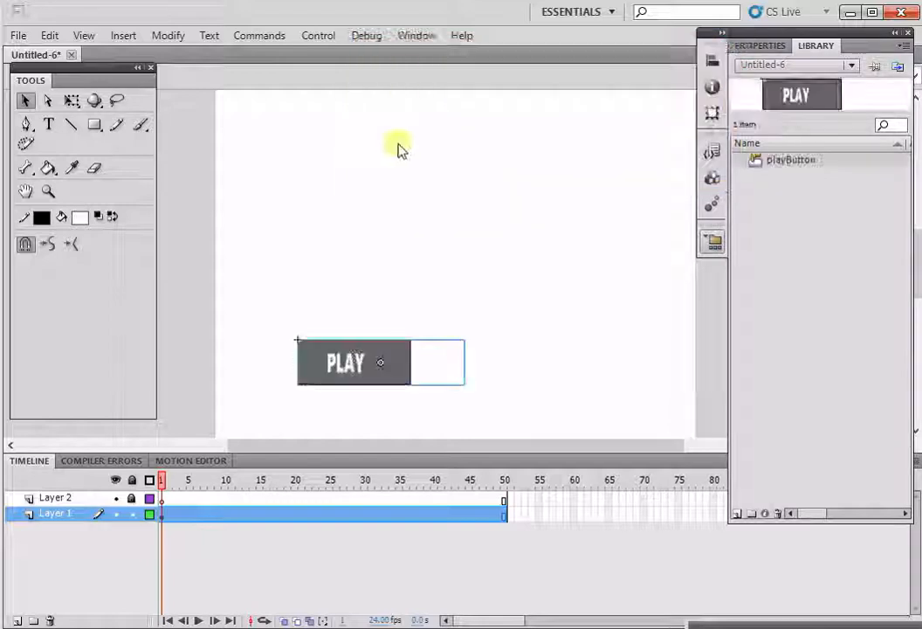
Attach the script "on (release) { play(); }" to the PLAY button and close the script editor.
right_click(340, 364)
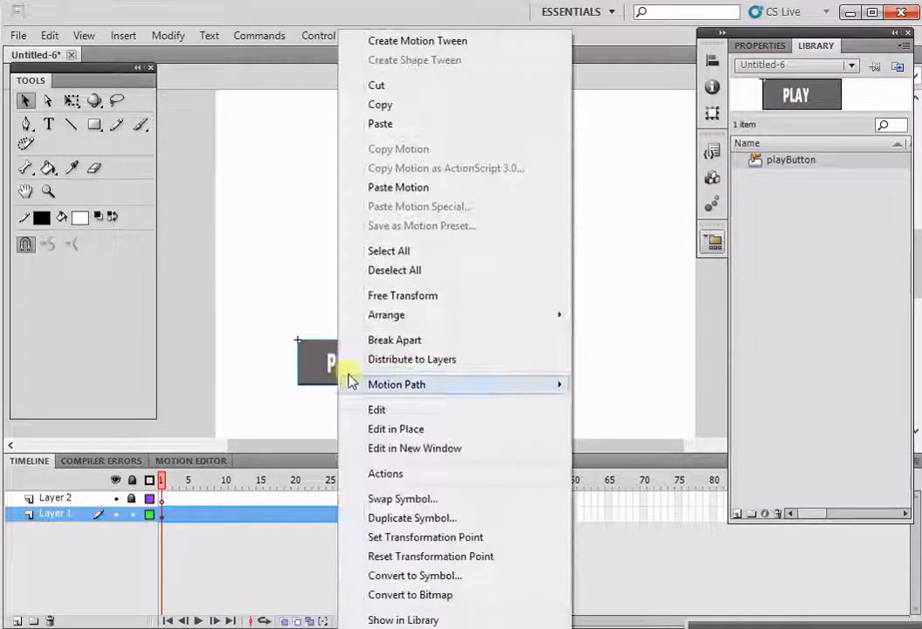
click(386, 476)
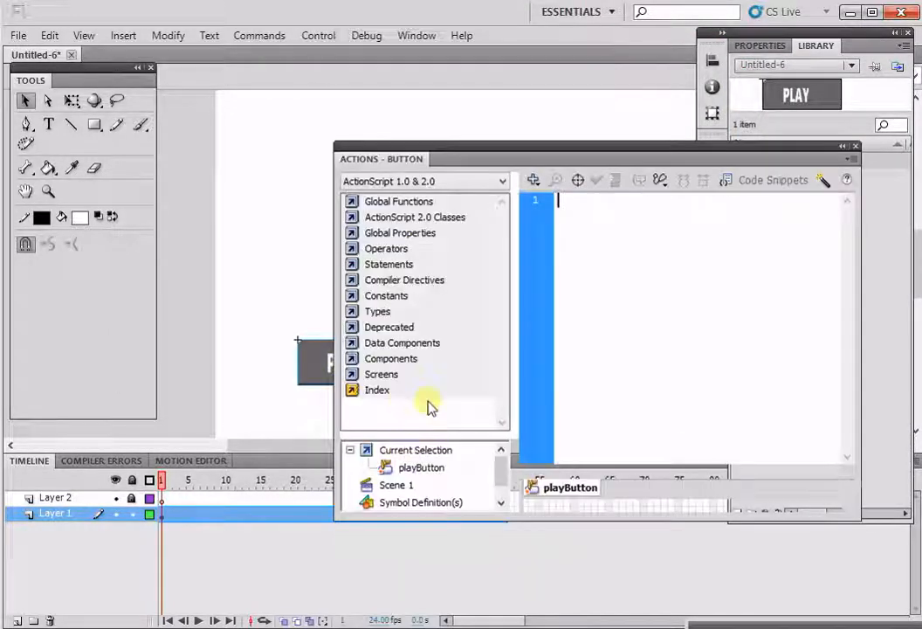
text(on )
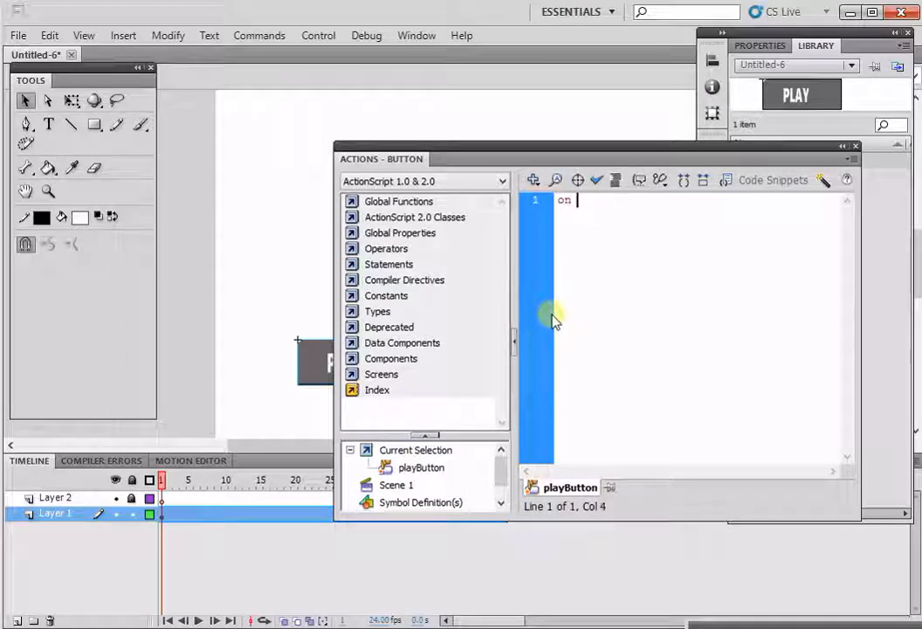
text((relea)
key(Return)
text())
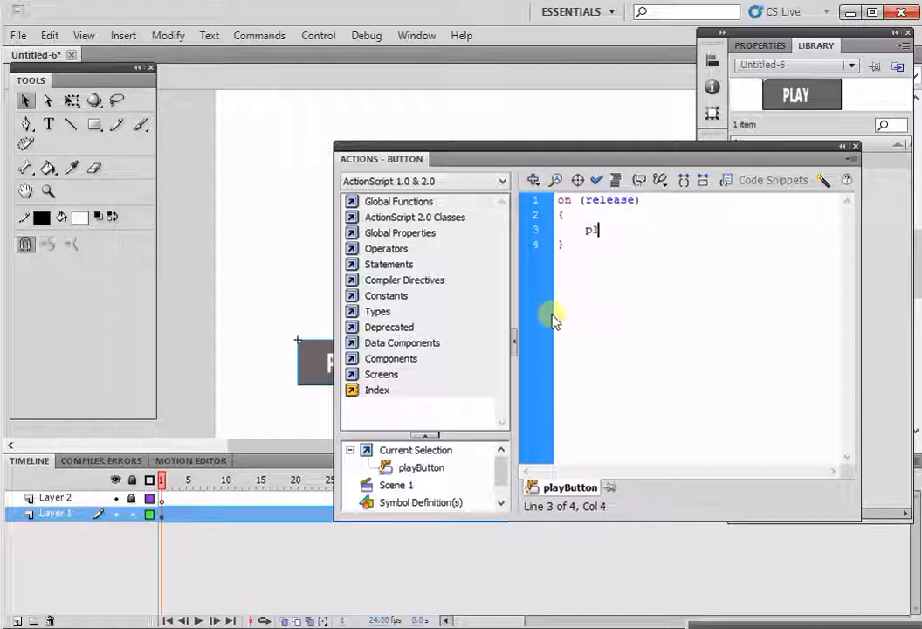
text(();)
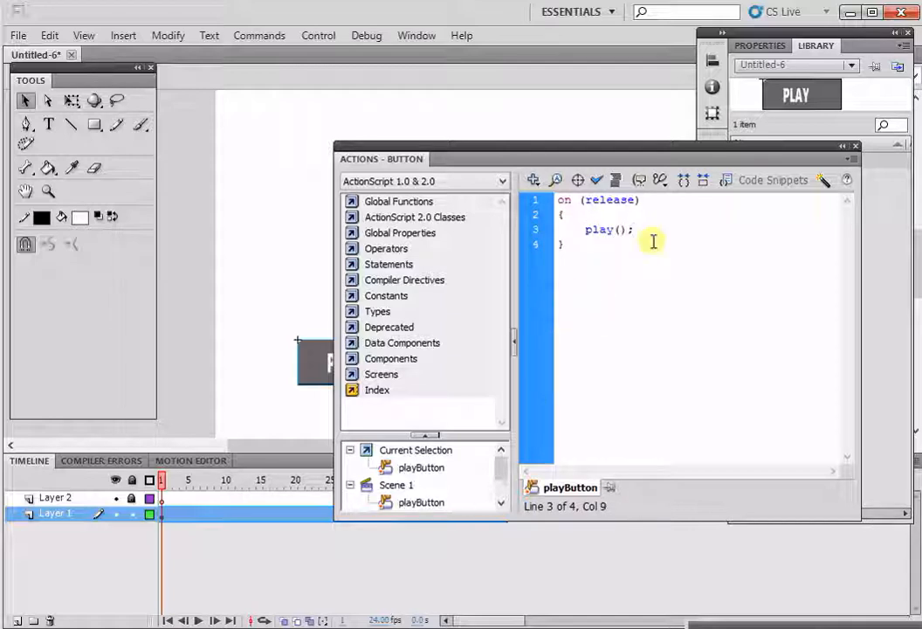
click(856, 146)
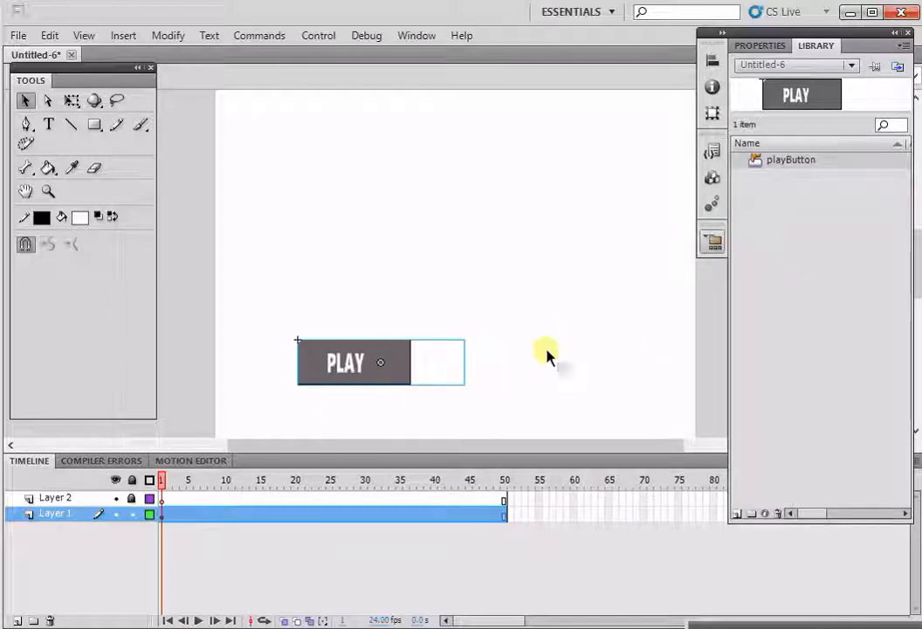
Lock Layer 1, unlock Layer 2 and draw a lighter grey rectangle beside the PLAY button on frame 1 of Layer 2.
click(133, 513)
click(94, 124)
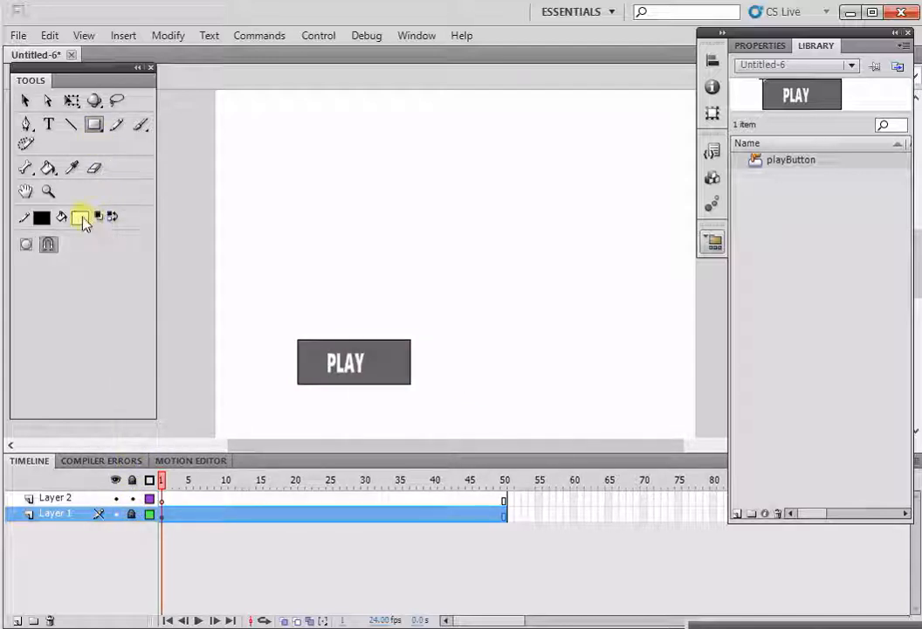
click(80, 217)
click(92, 297)
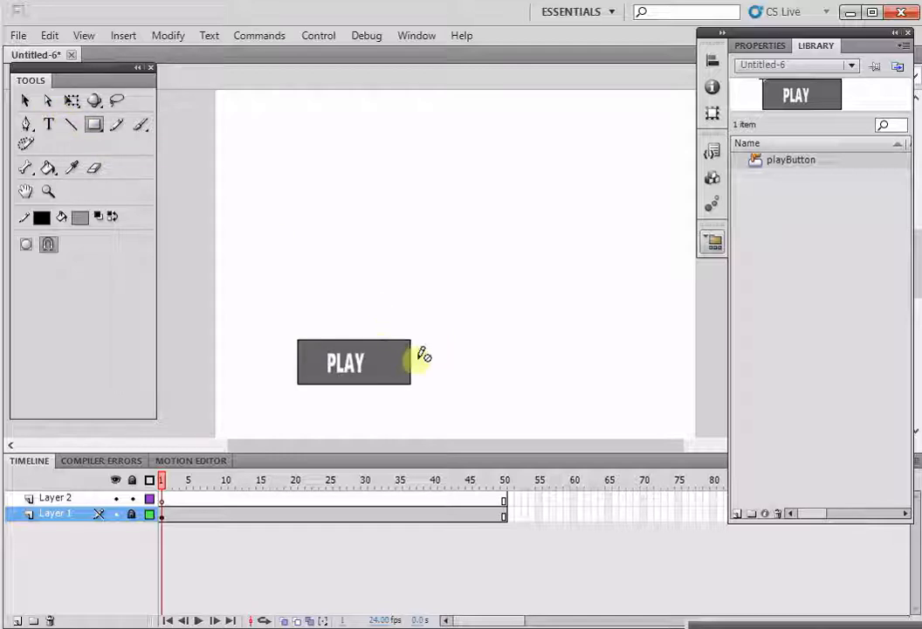
click(163, 497)
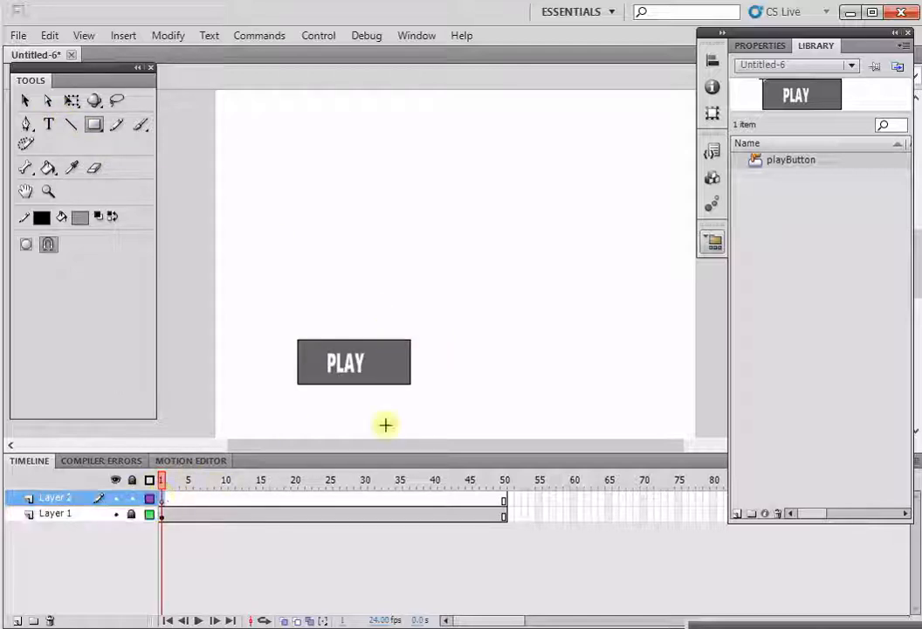
drag(439, 339, 543, 385)
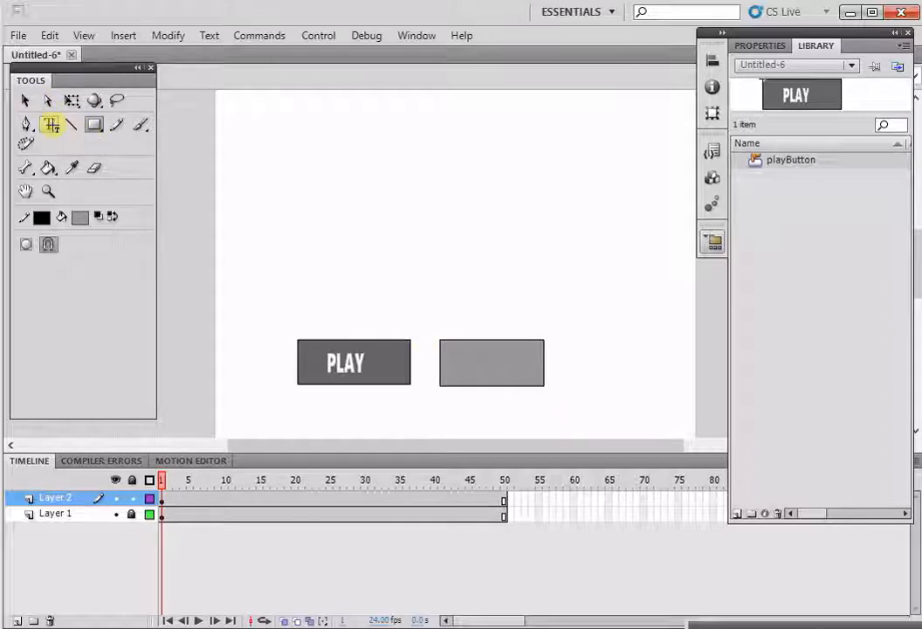
Add the text "PAUSE" over the lighter grey rectangle and colour it black.
drag(445, 336, 530, 386)
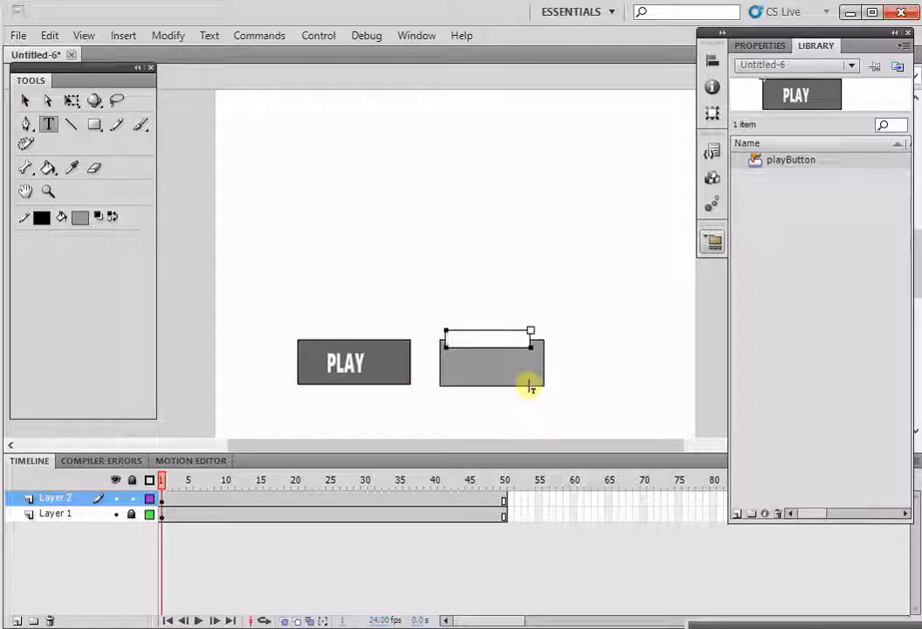
key(ctrl+a)
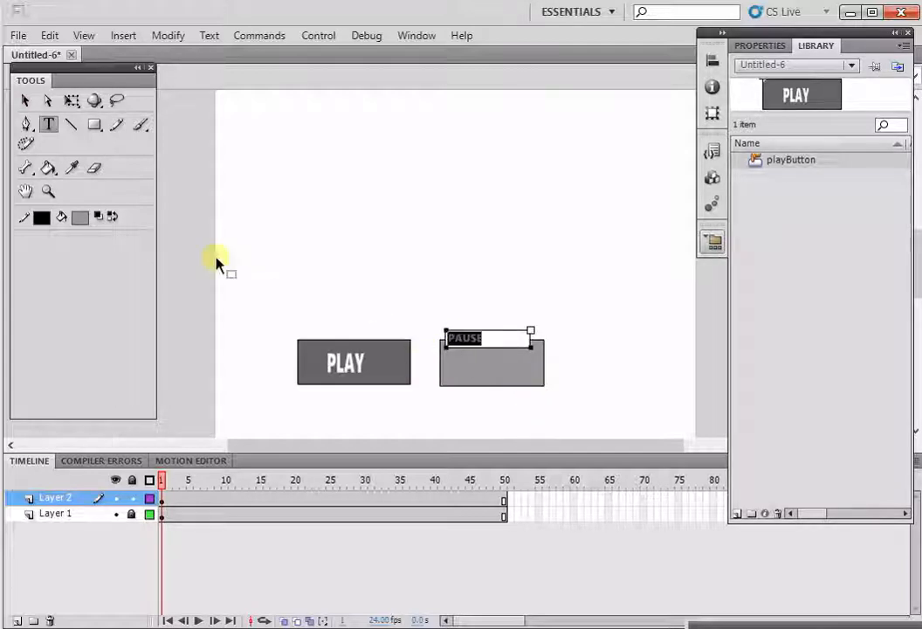
click(80, 217)
click(89, 256)
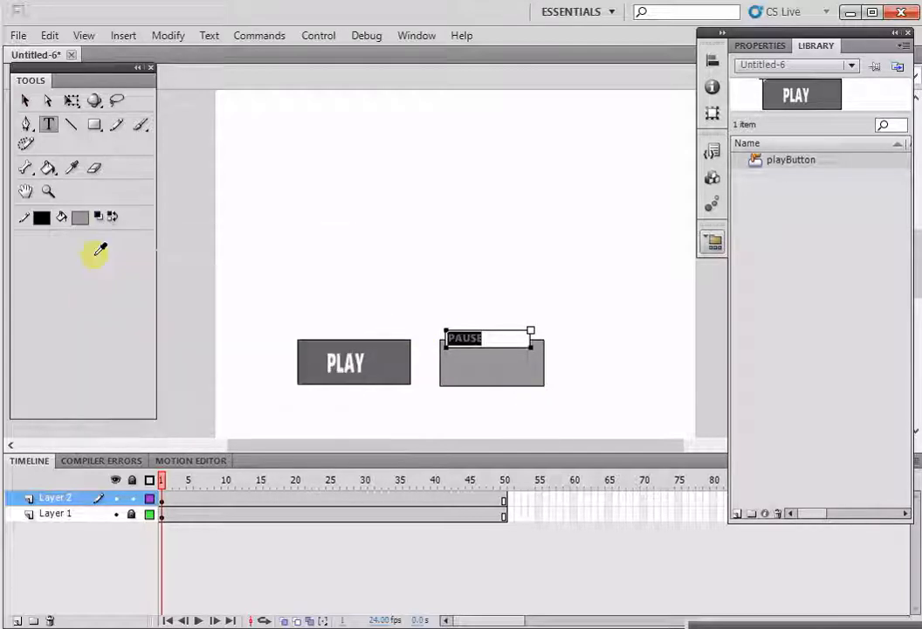
Stretch the PAUSE text taller and move it onto the centre of the lighter grey rectangle.
click(72, 101)
click(488, 344)
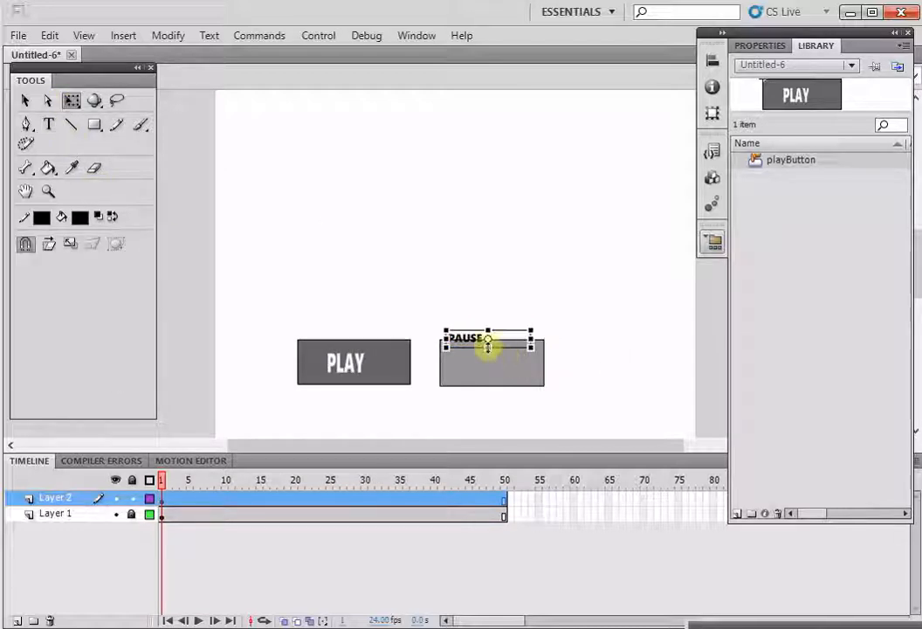
drag(488, 353, 558, 362)
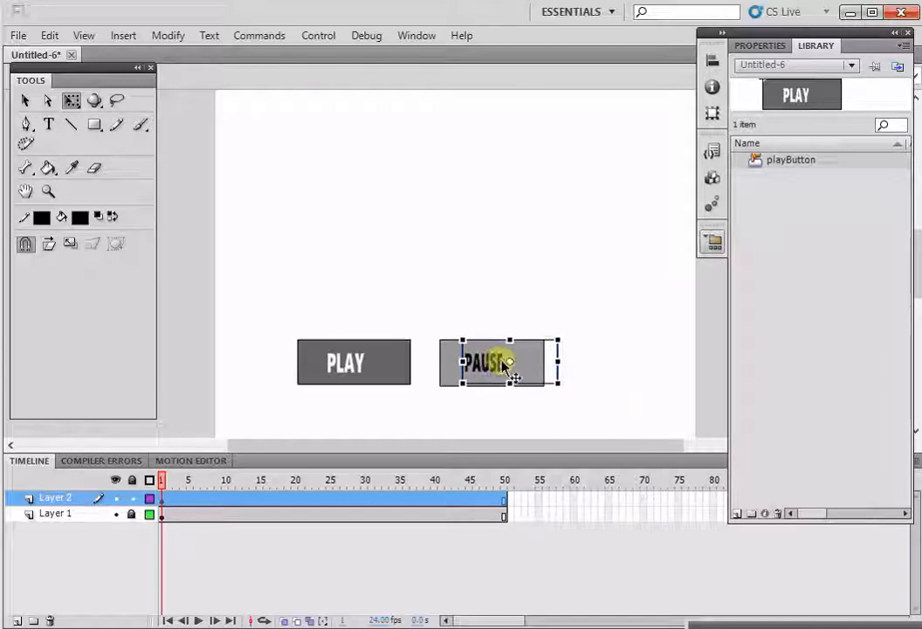
Centre the PAUSE text on the lighter grey rectangle and convert both into a button symbol named "pauseButton".
drag(486, 342, 496, 343)
click(25, 99)
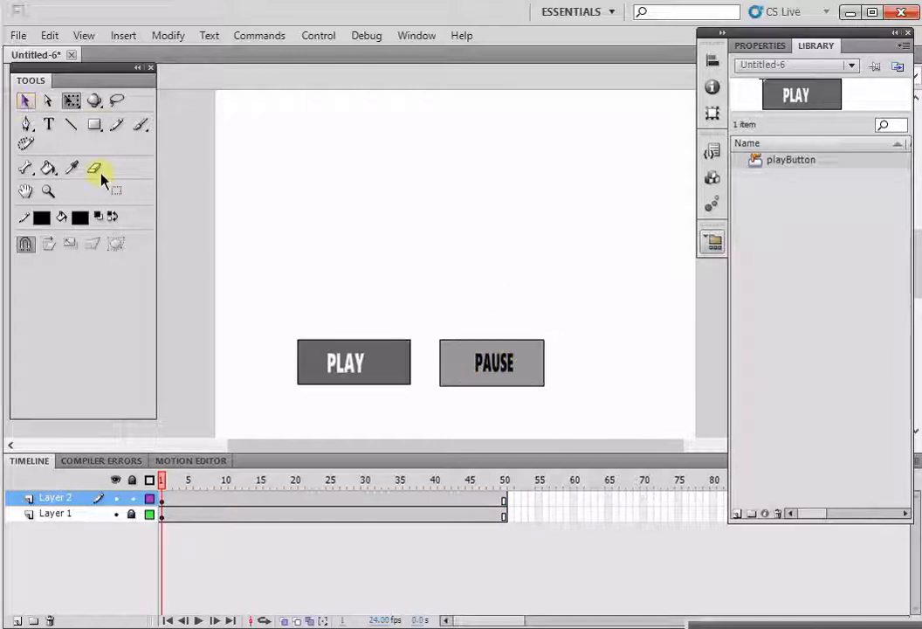
drag(428, 322, 566, 397)
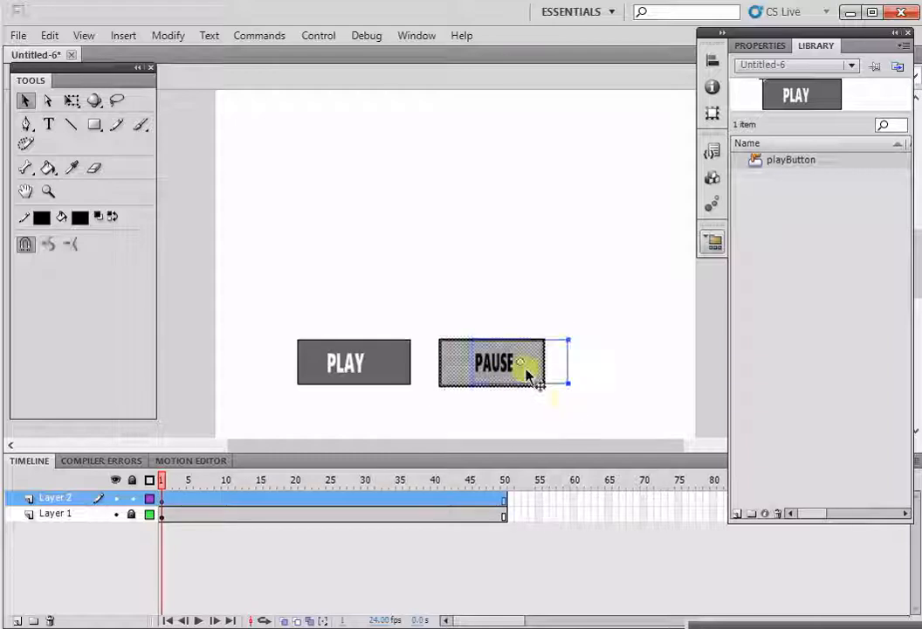
right_click(529, 376)
click(603, 600)
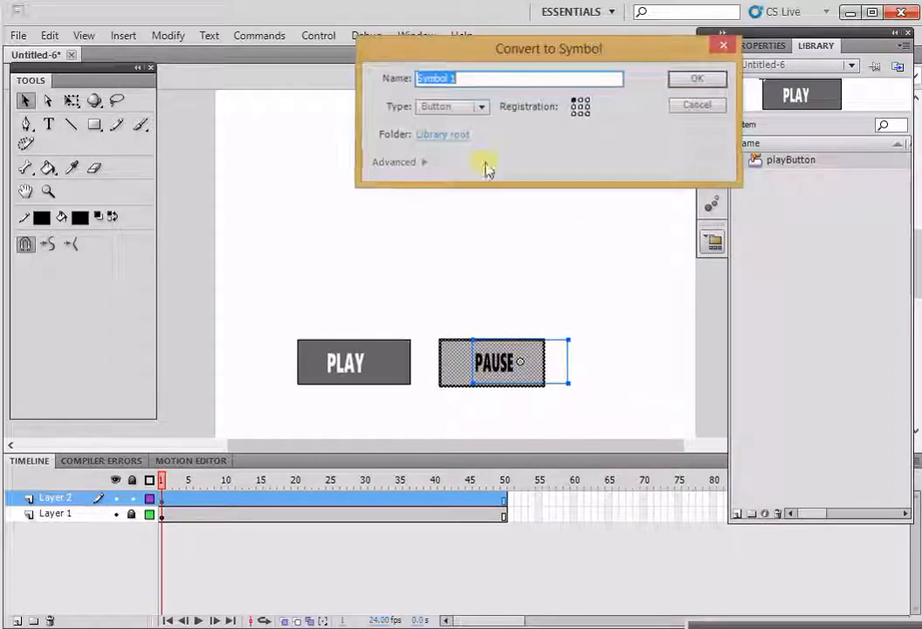
click(481, 107)
click(469, 107)
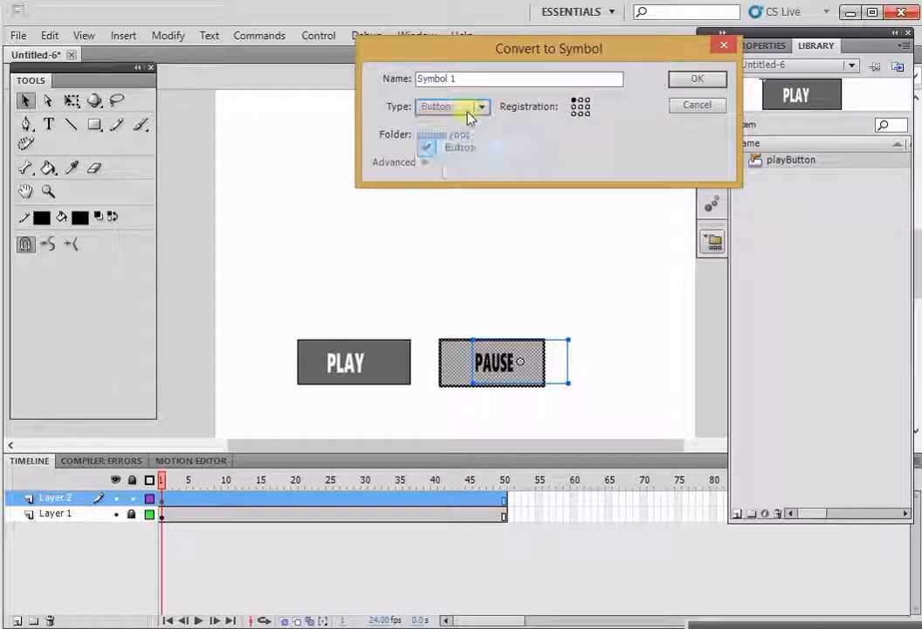
text(pauseButton)
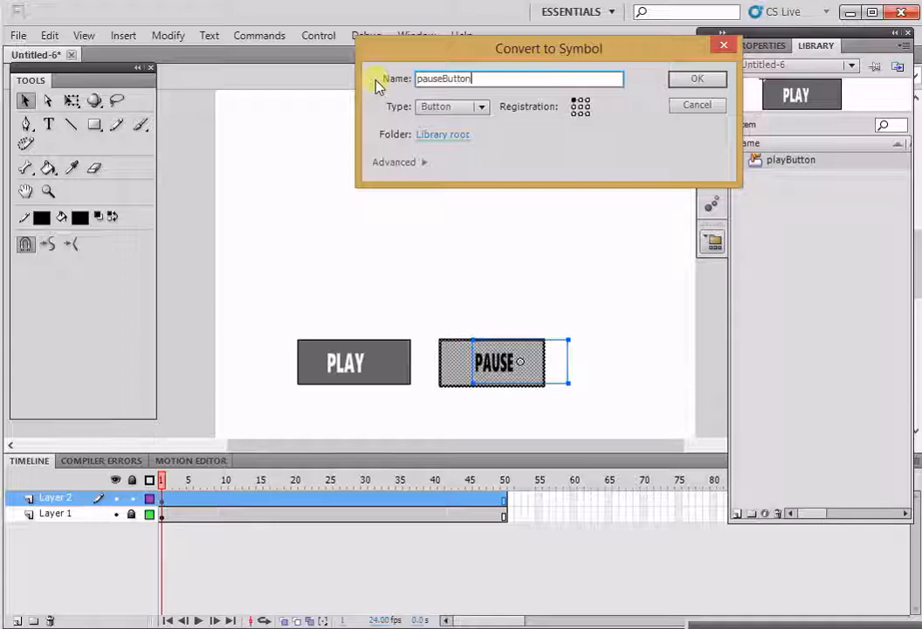
key(Return)
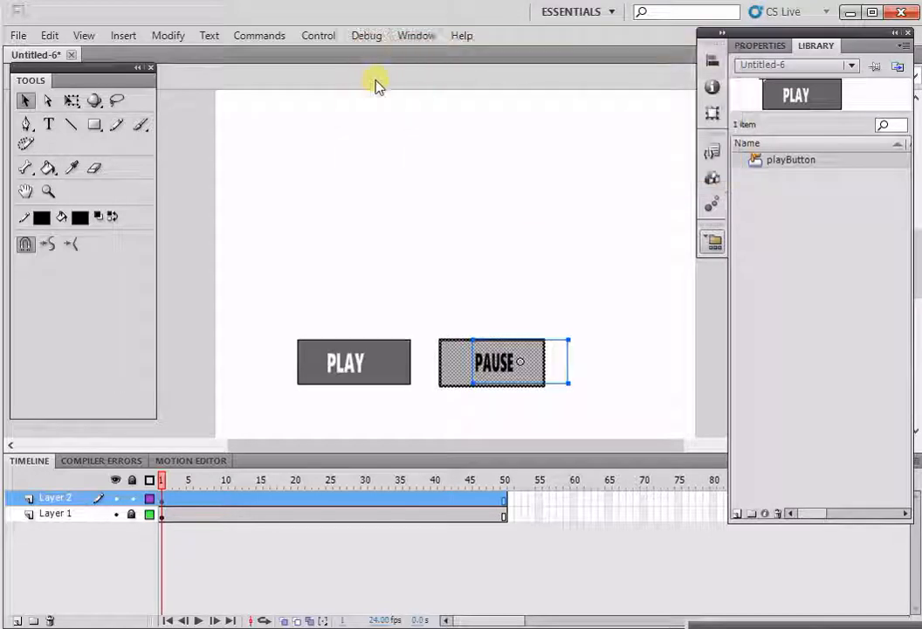
Attach the script "on(release) { stop(); }" to the PAUSE button and close the script editor.
right_click(454, 362)
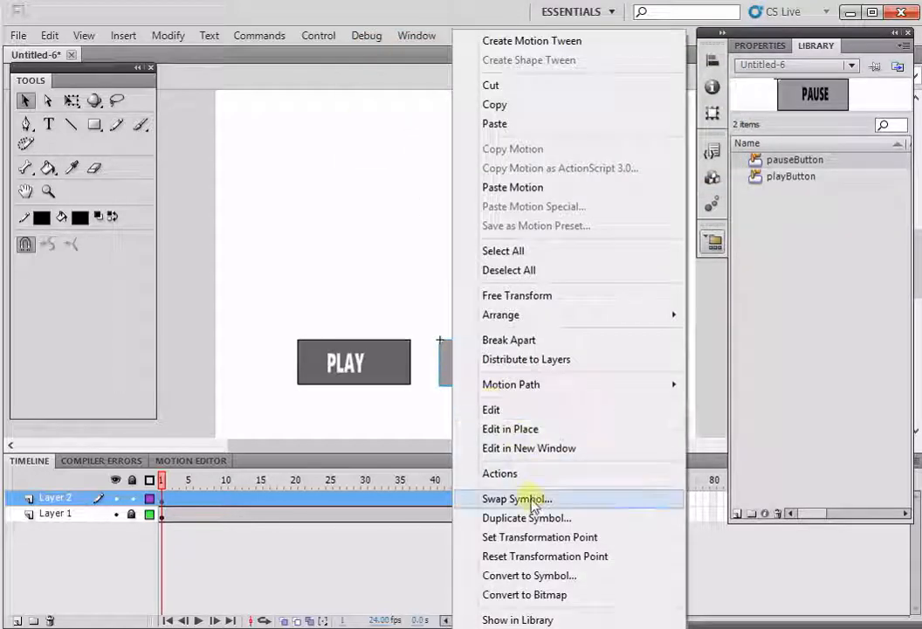
click(527, 473)
text(on)
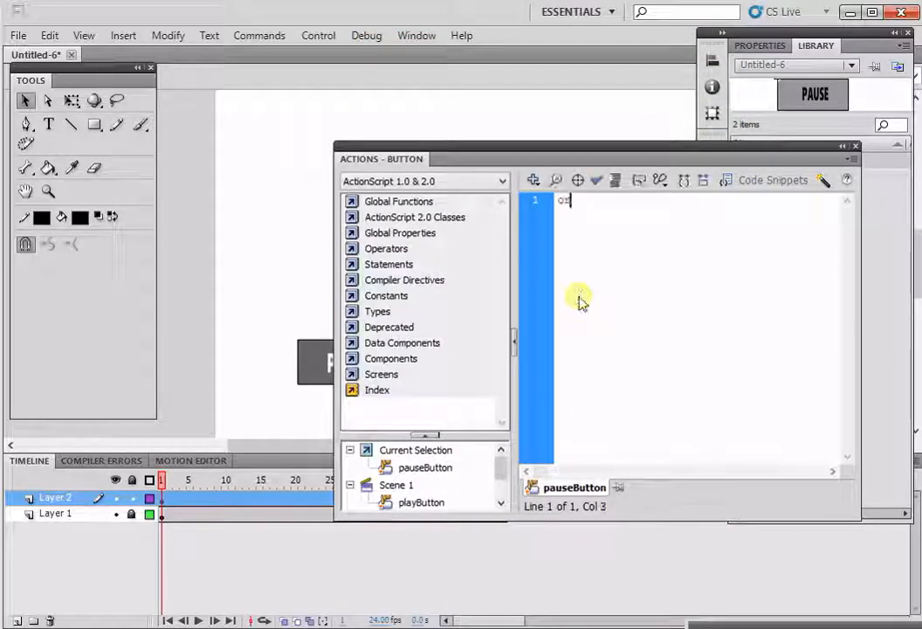
text( (rel)
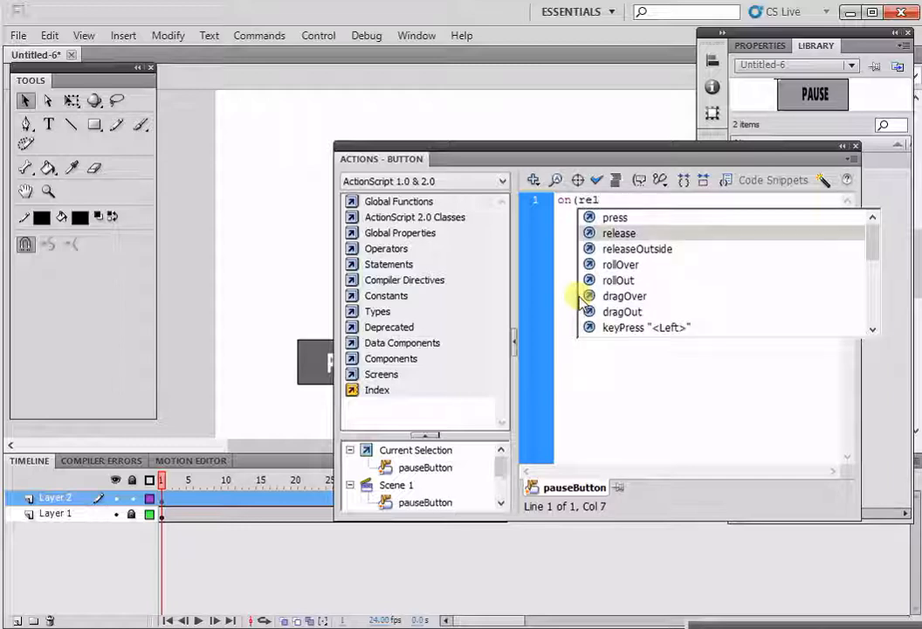
text(ease))
key(Return)
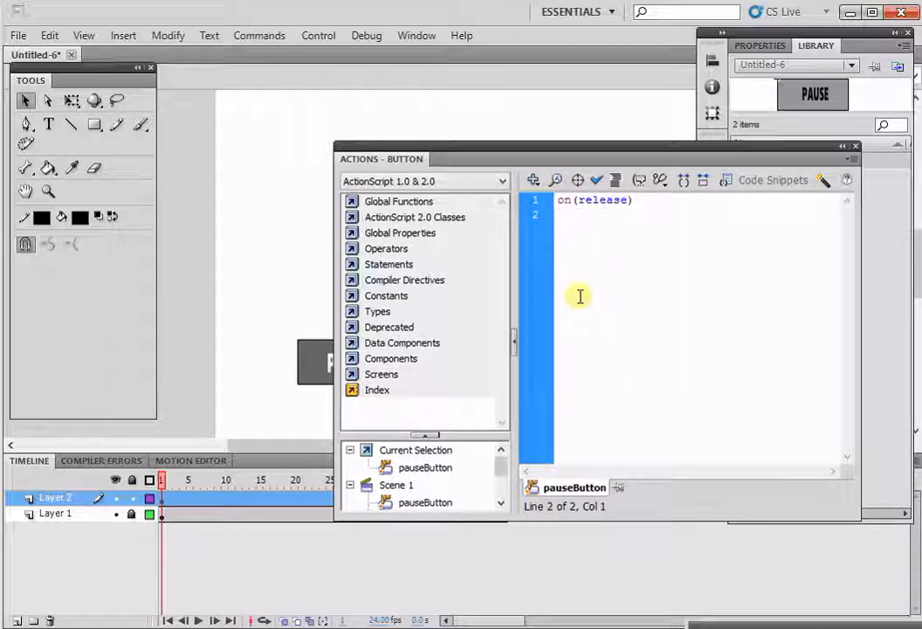
text({)
key(Return)
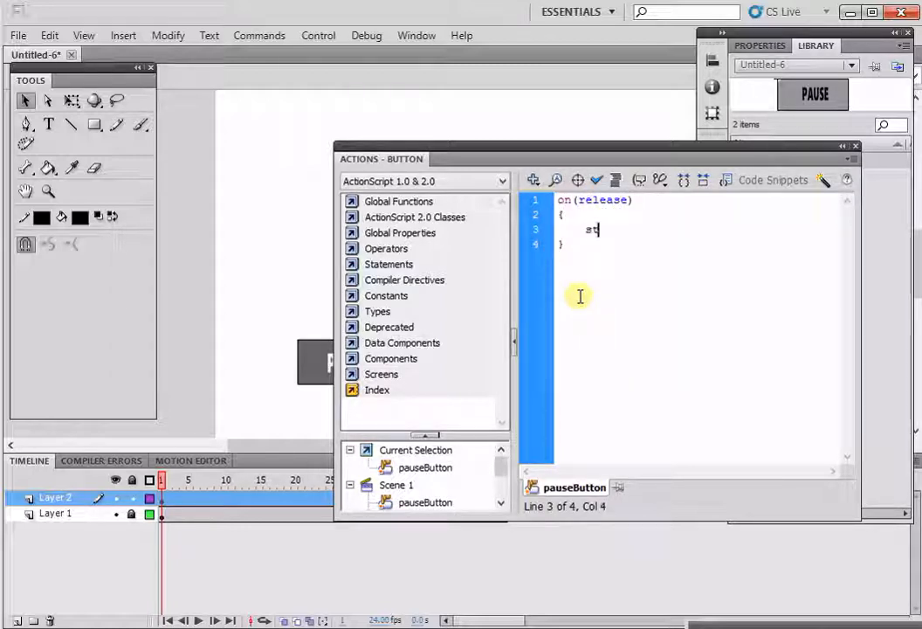
text(stop())
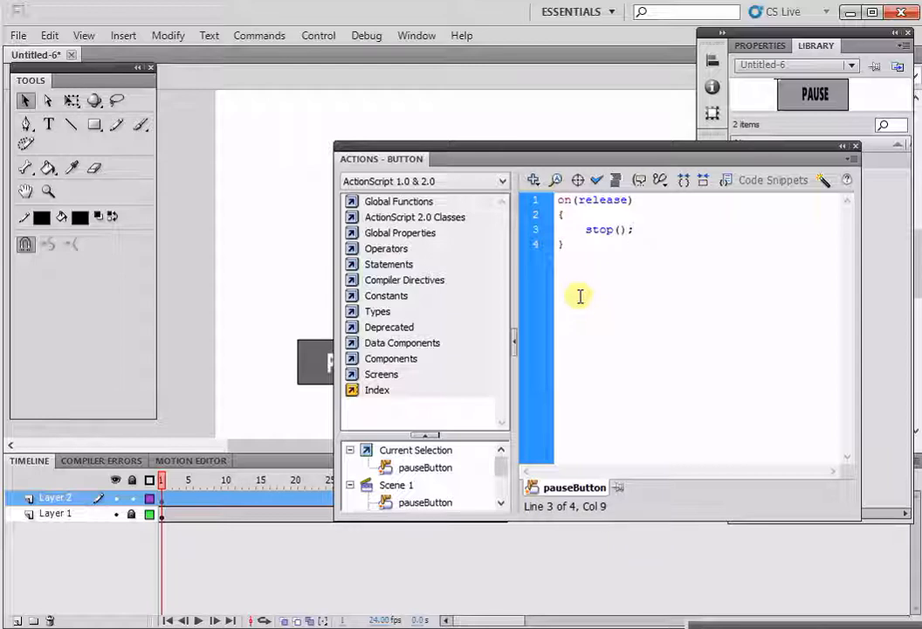
text(;)
drag(648, 250, 582, 229)
click(655, 288)
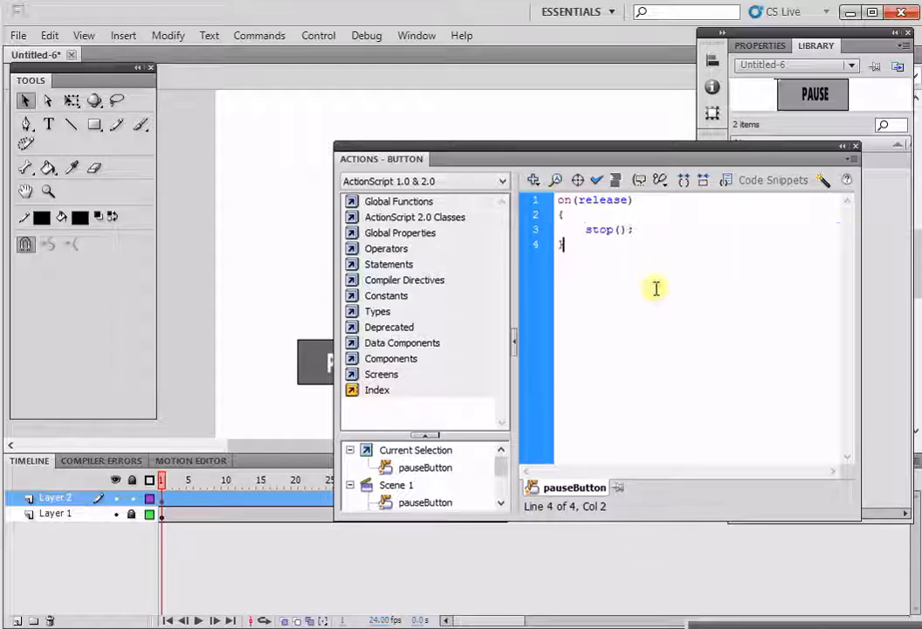
click(855, 146)
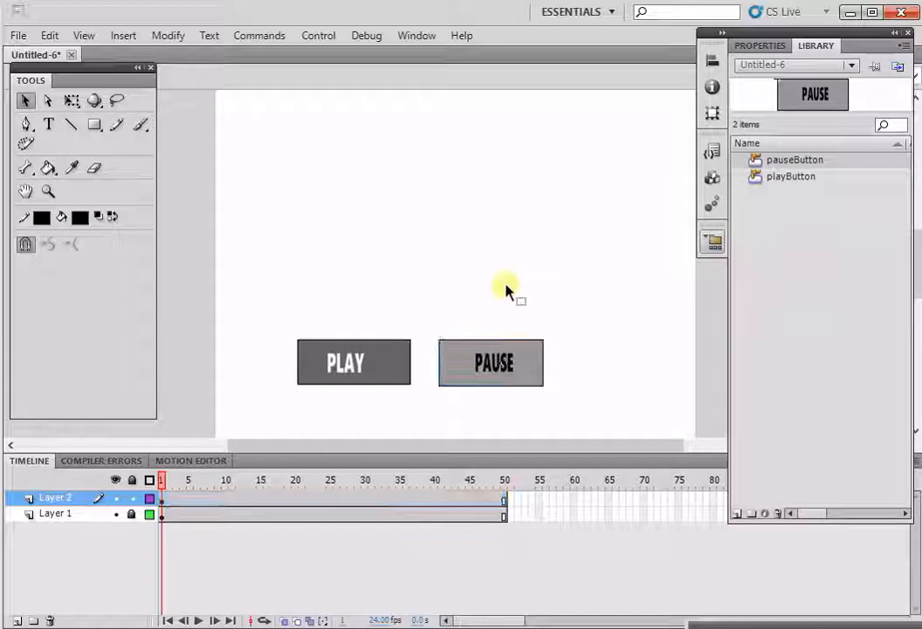
Lock Layer 2 and add a layer above it, naming the layers ClassicTwn, pauseBtn and playBtn from top to bottom.
right_click(69, 500)
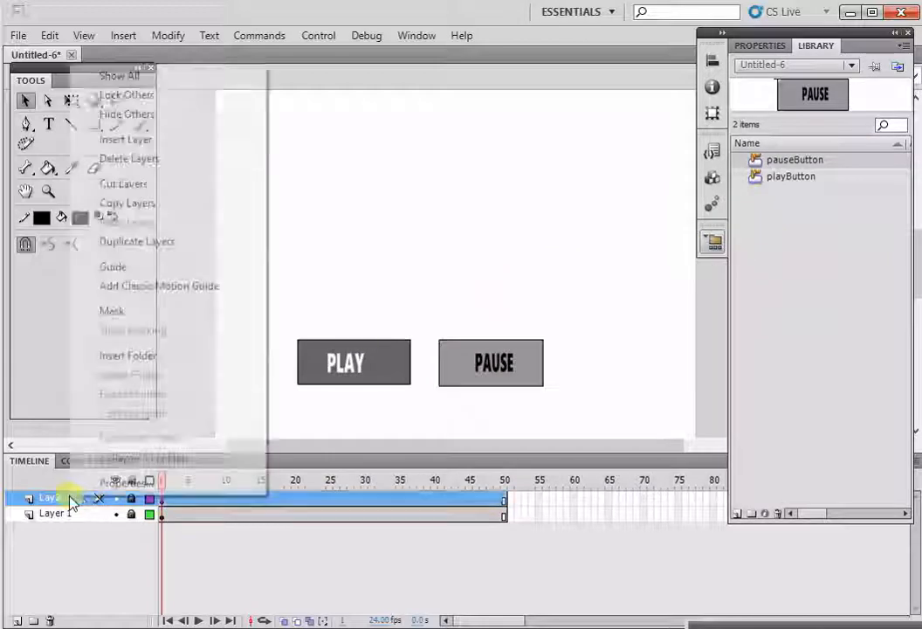
click(131, 140)
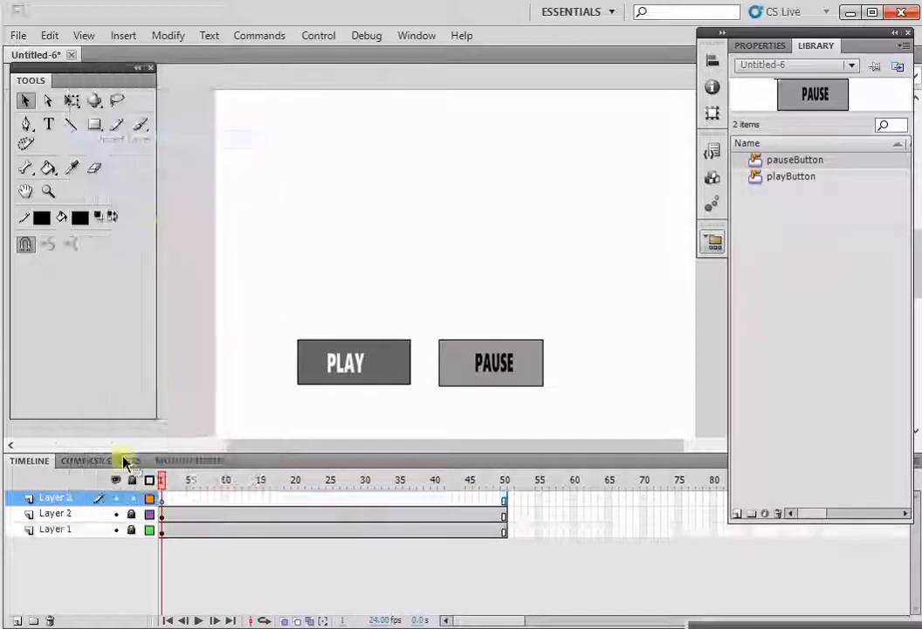
double_click(61, 517)
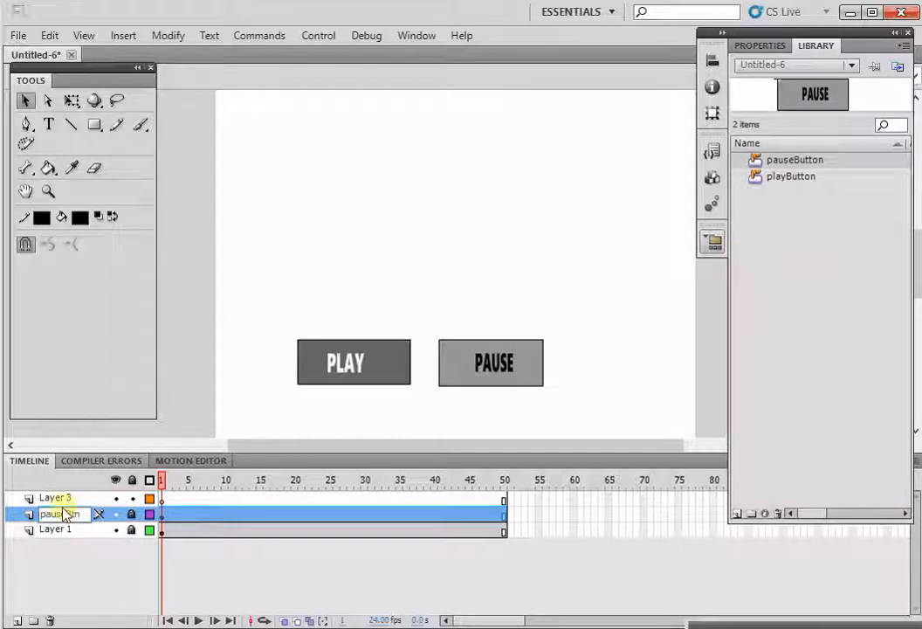
click(65, 531)
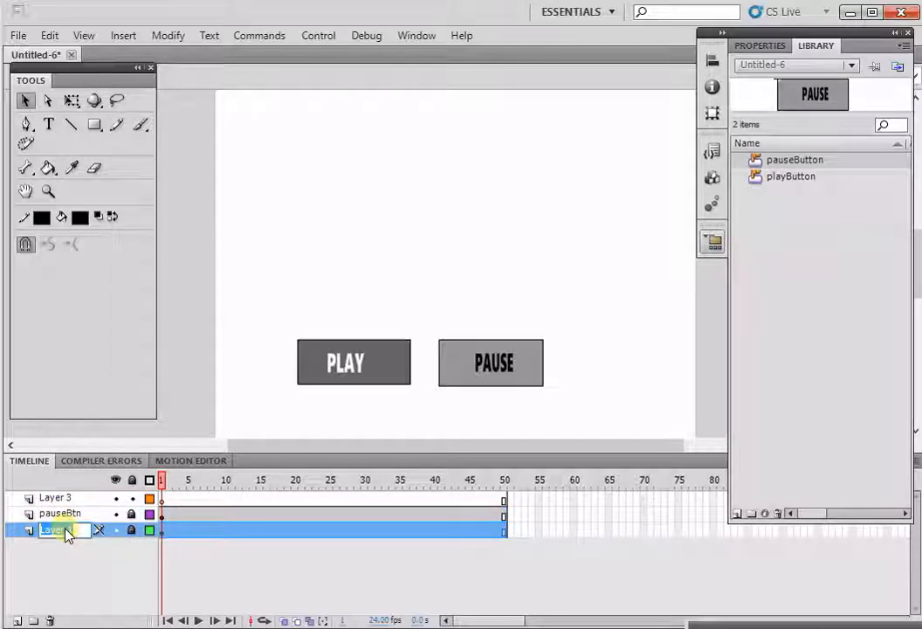
text(pla)
double_click(60, 497)
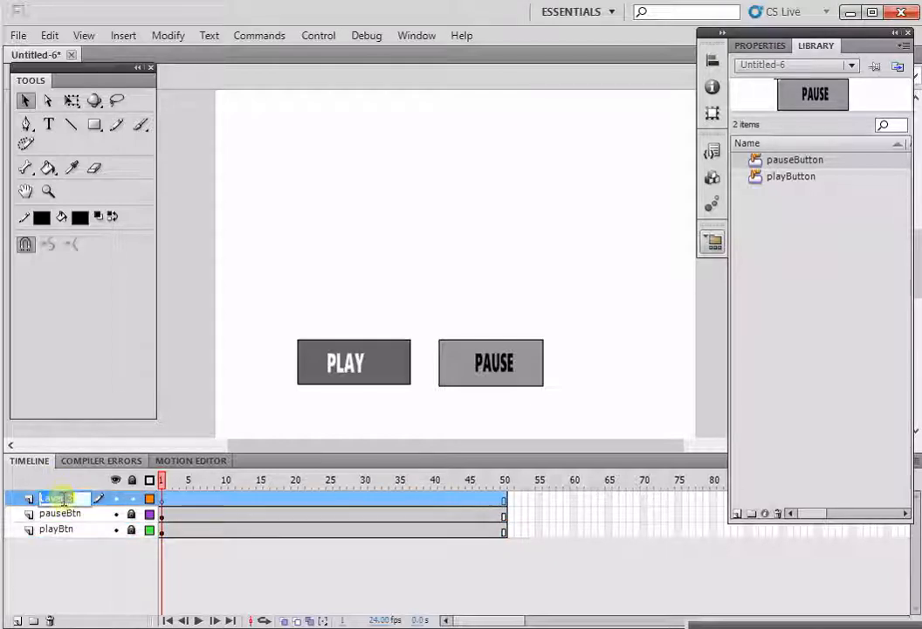
text(ClassicT)
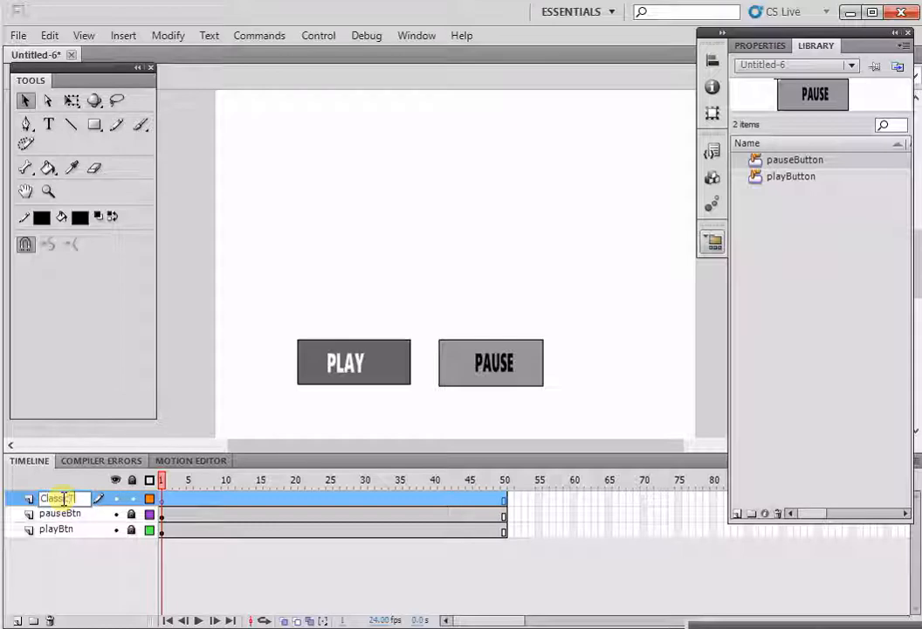
text(wn)
Draw a tall dark red rectangle in the stage's upper-left corner on frame 1 of the ClassicTwn layer.
click(166, 500)
click(93, 125)
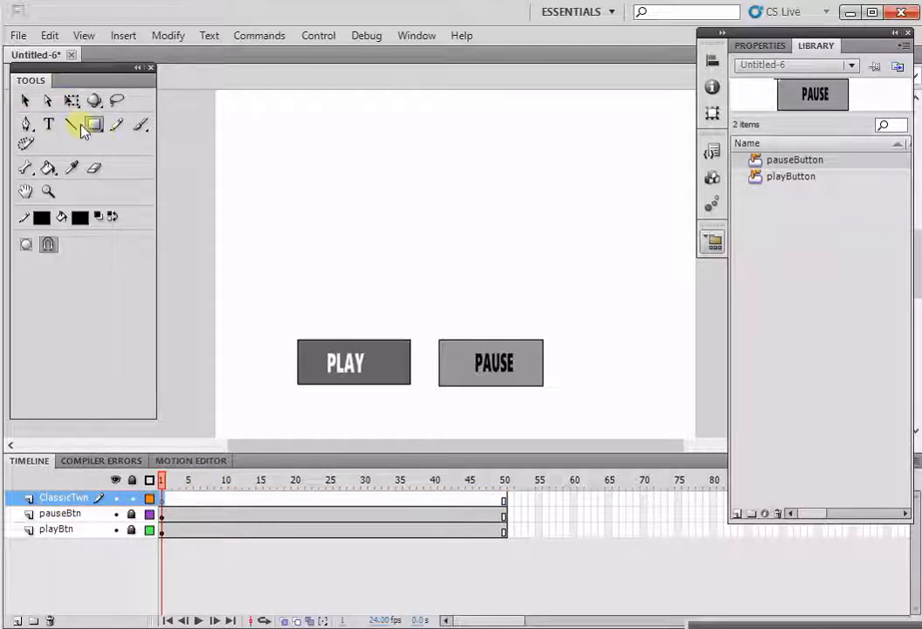
click(94, 126)
click(133, 126)
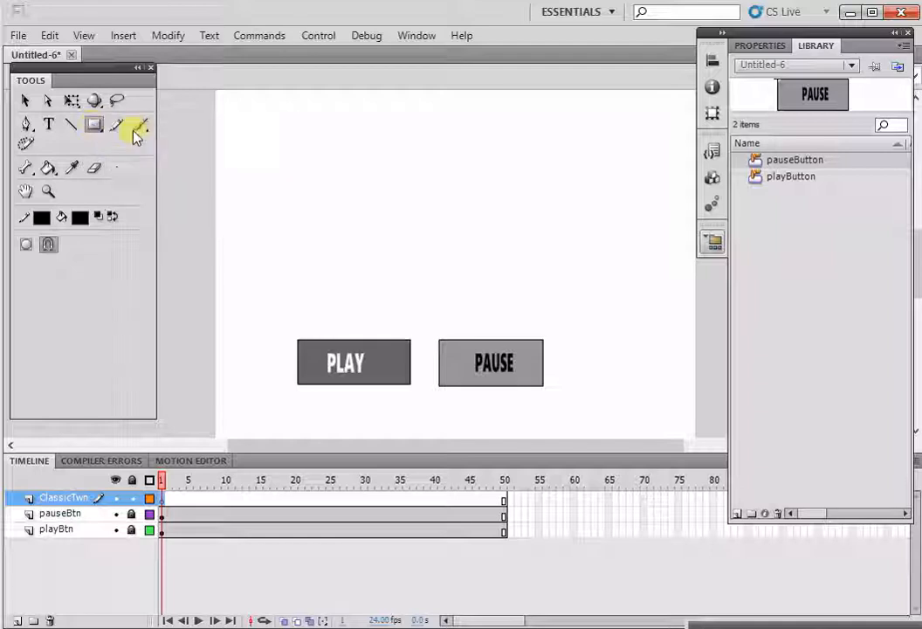
click(79, 220)
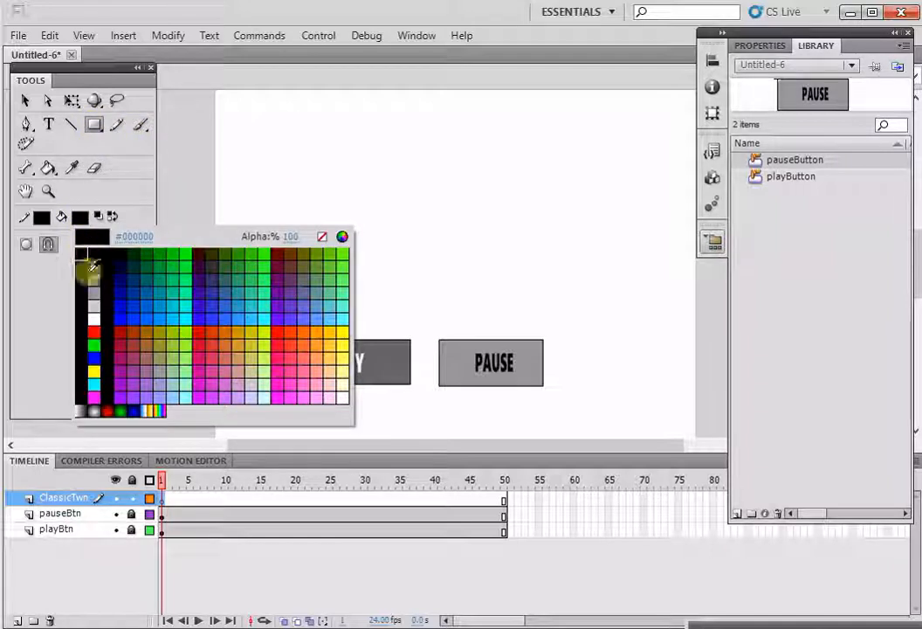
click(125, 326)
drag(232, 112, 298, 234)
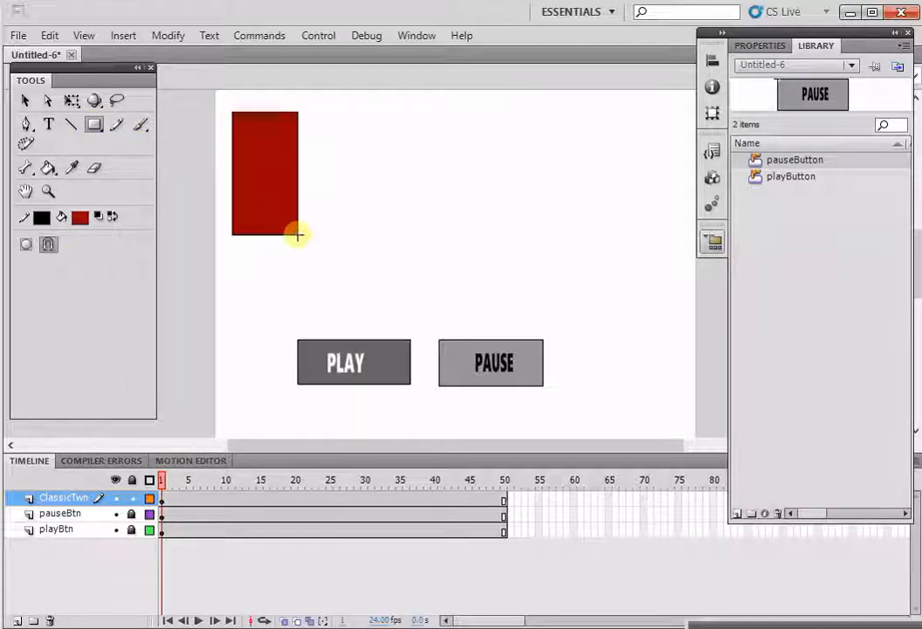
Create a classic tween on the ClassicTwn layer that moves the red rectangle straight across to the stage's right edge at keyframe 50.
right_click(163, 497)
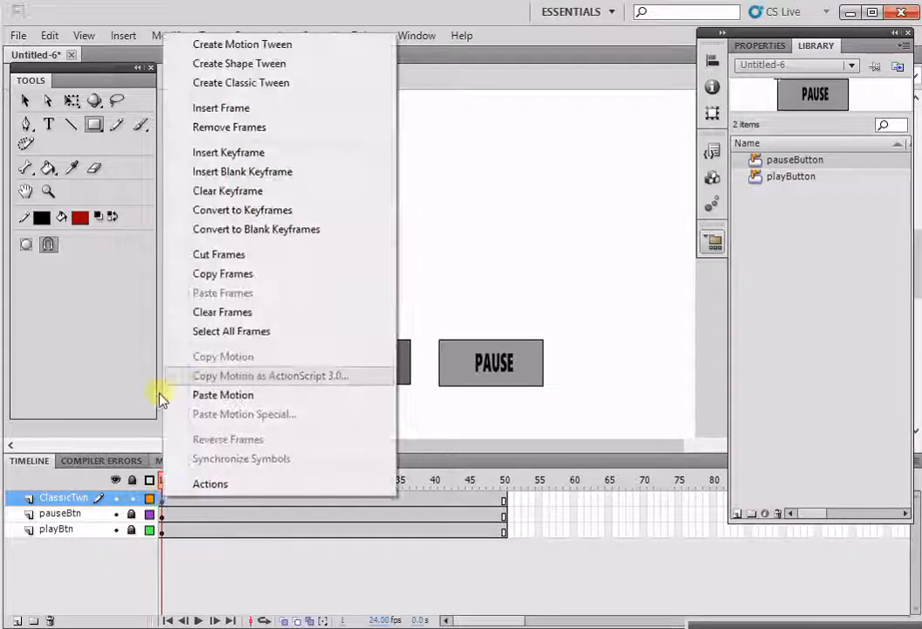
click(241, 82)
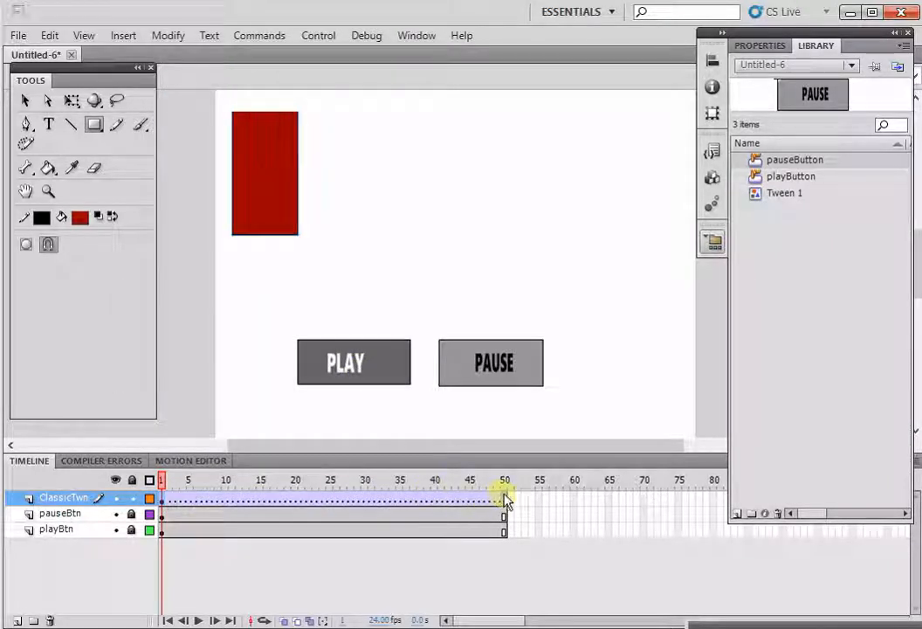
click(504, 498)
click(264, 173)
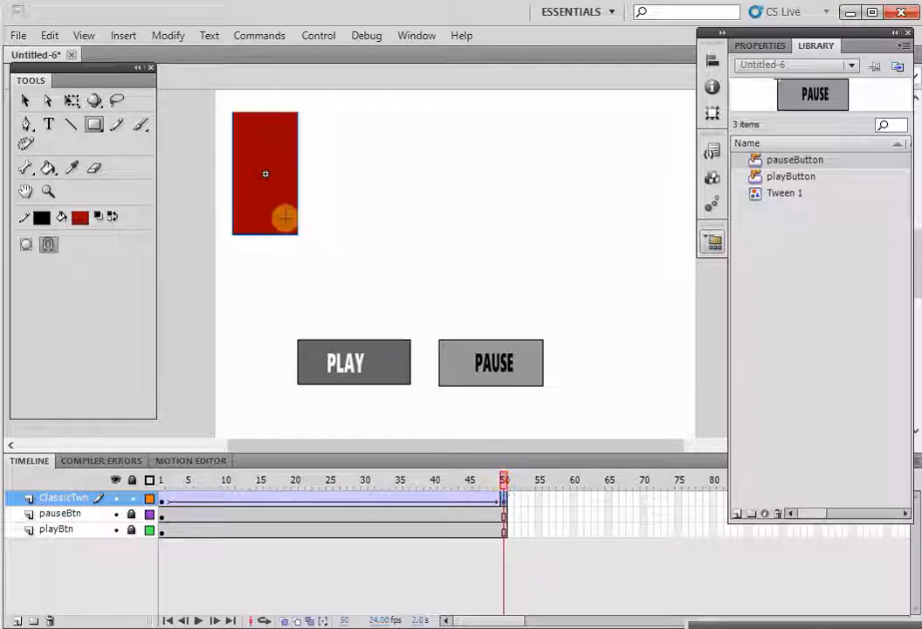
drag(253, 227, 637, 226)
click(627, 352)
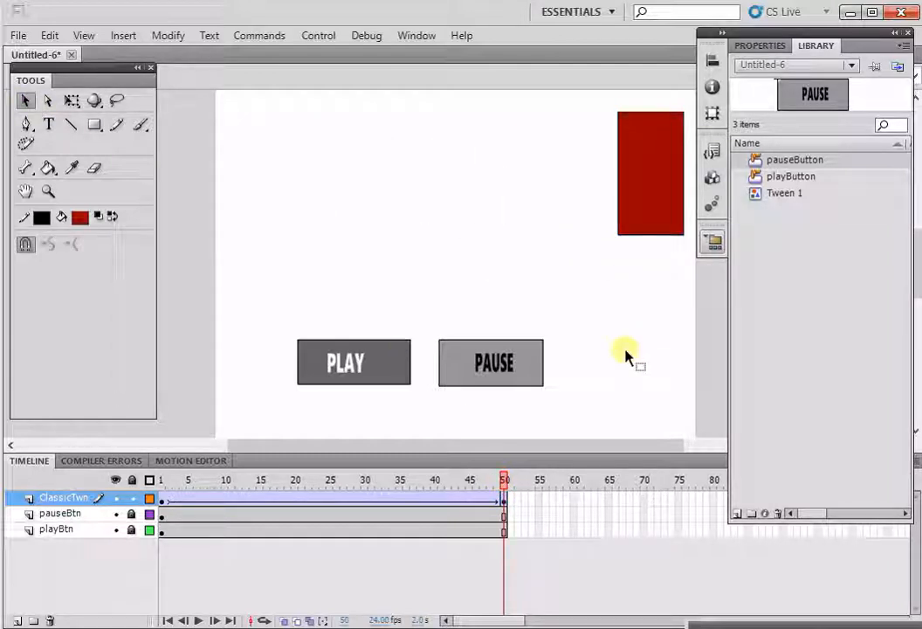
Test the movie by alternately pausing and playing the red rectangle's animation with the two buttons, and close the preview.
key(ctrl+Return)
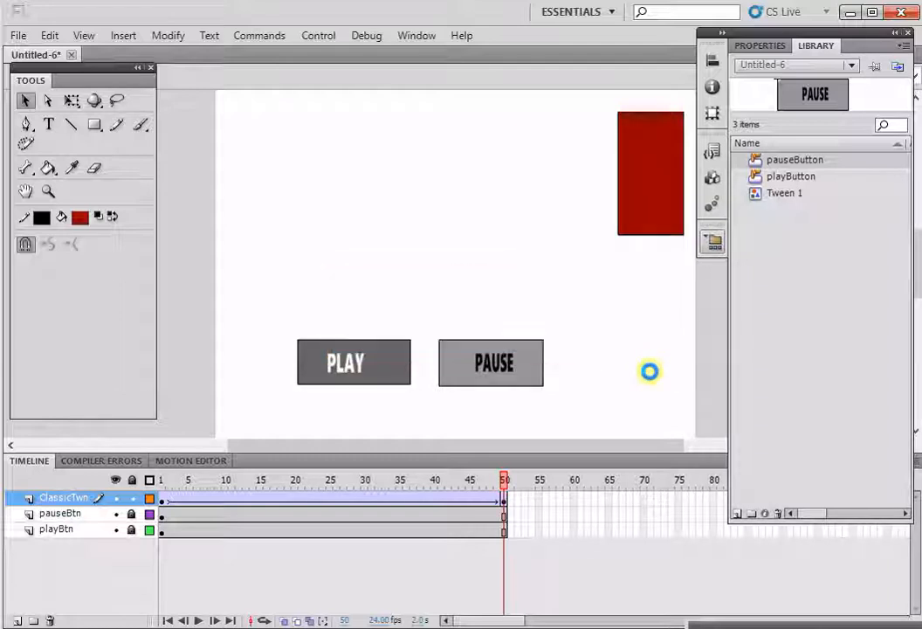
click(492, 432)
click(403, 432)
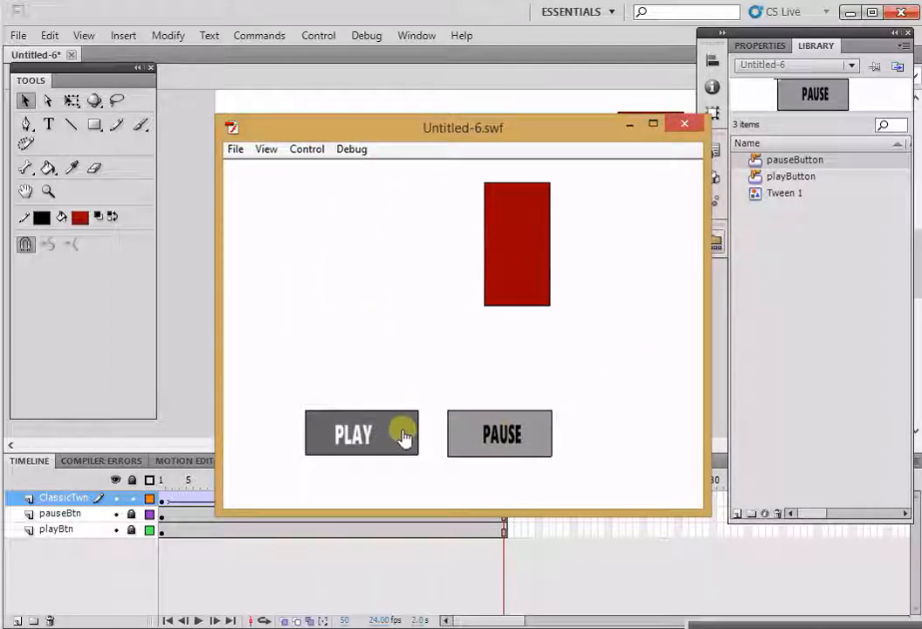
click(463, 437)
click(410, 434)
click(475, 445)
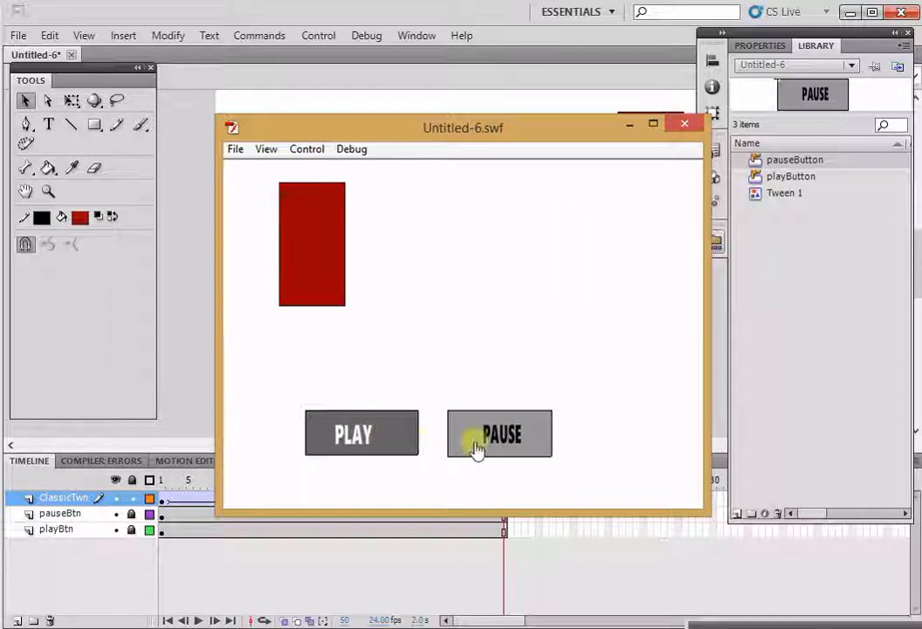
click(381, 442)
click(479, 441)
click(682, 125)
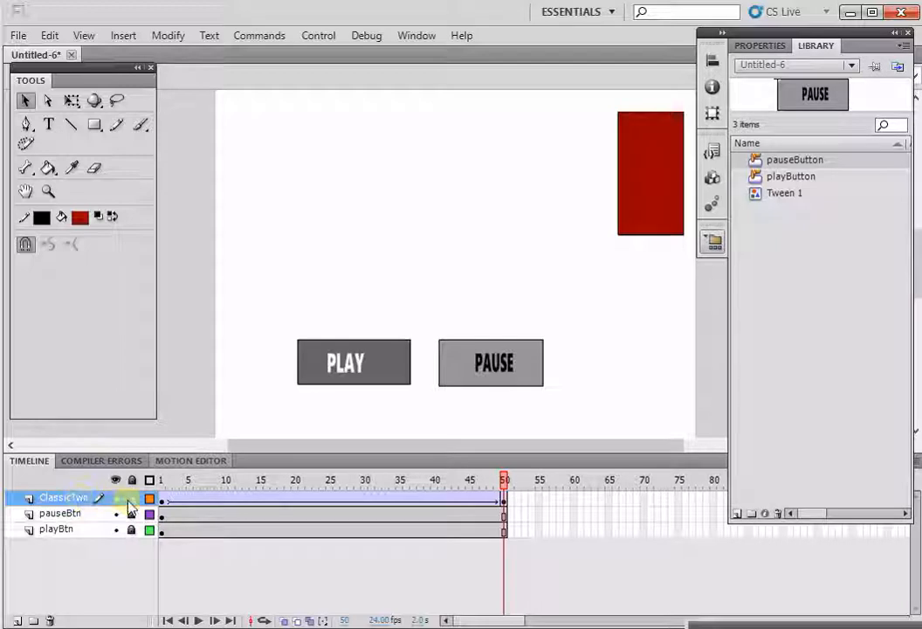
Lock the ClassicTwn layer, insert a new layer above it and name the new layer "MotionGd".
right_click(66, 501)
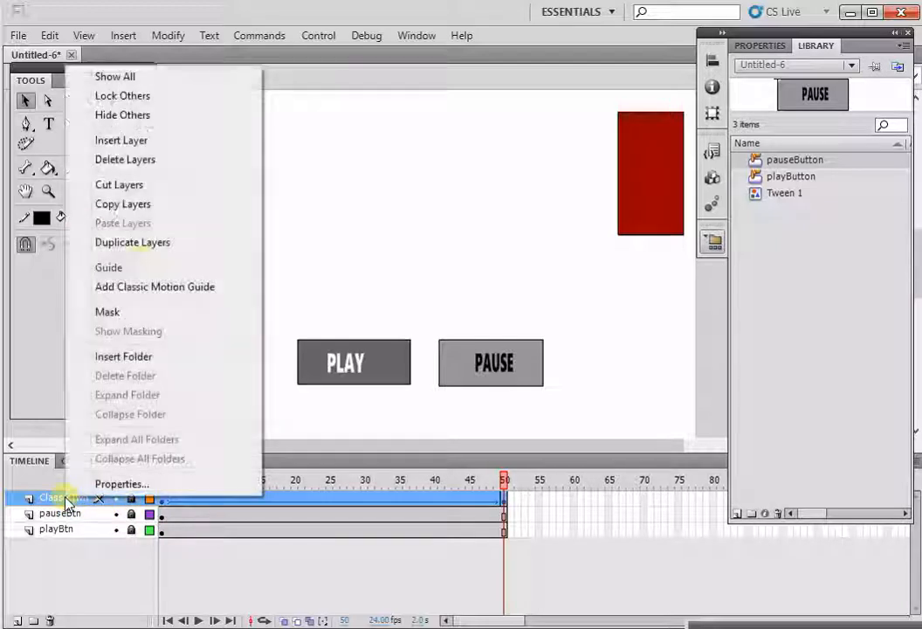
click(165, 141)
right_click(66, 502)
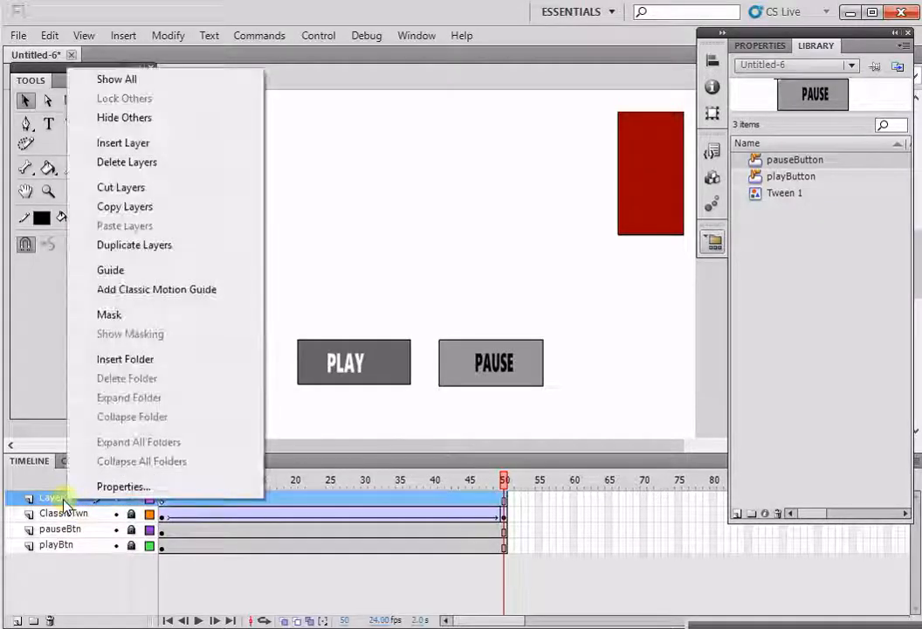
click(62, 498)
double_click(58, 497)
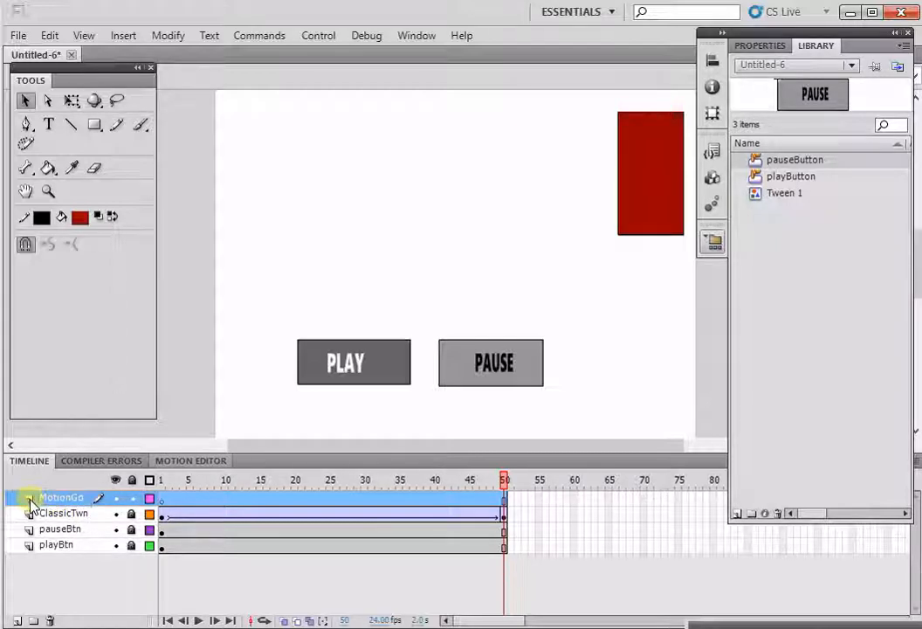
Add a classic motion guide above the MotionGd layer and hide the ClassicTwn layer.
right_click(32, 498)
click(129, 288)
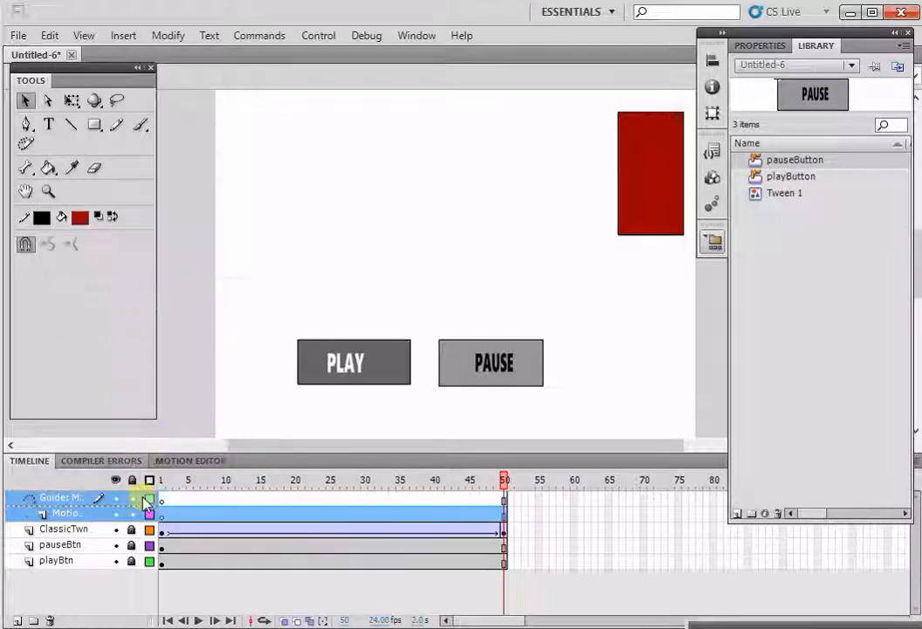
click(161, 516)
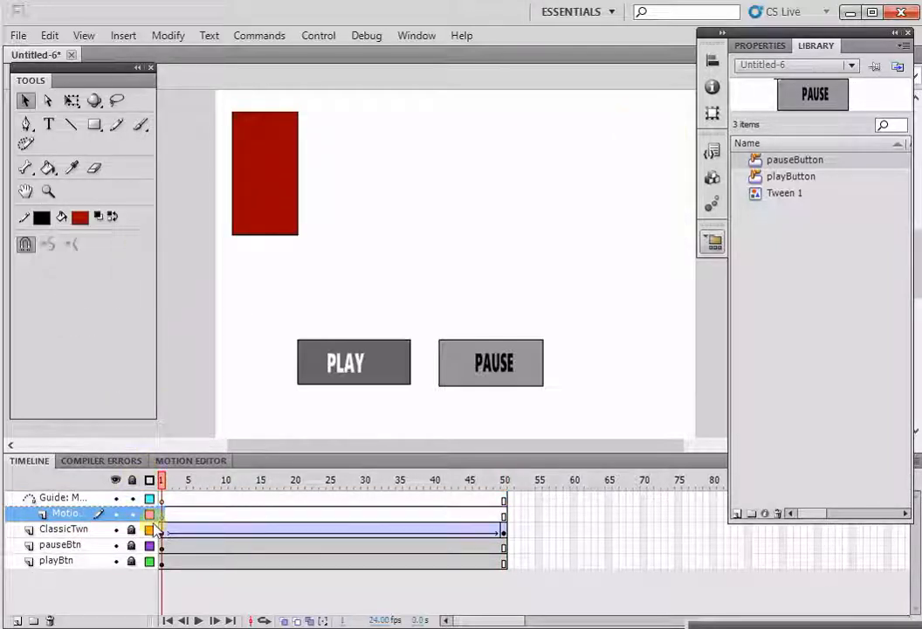
click(115, 529)
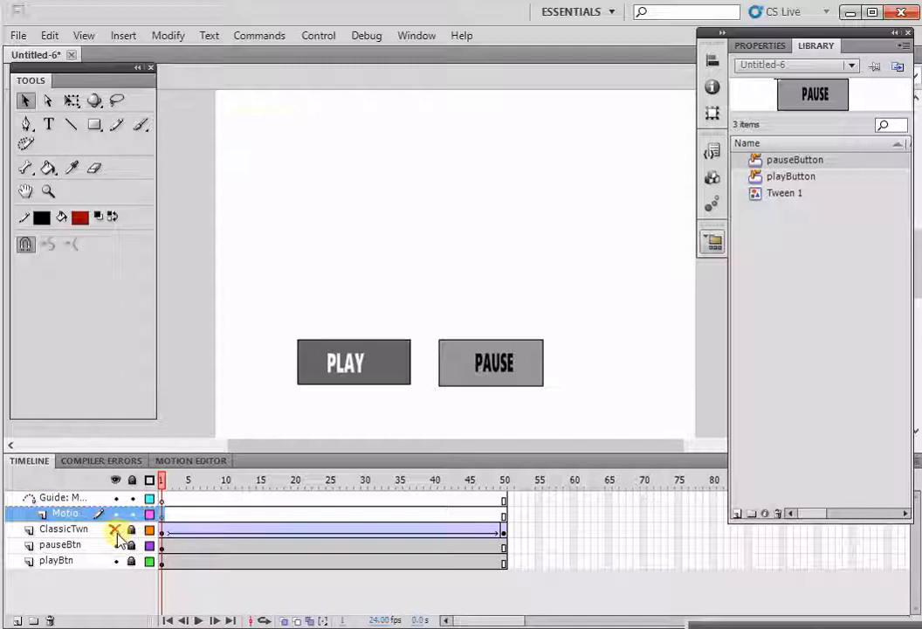
Draw a small blue circle near the stage's left edge, left above the PLAY button, on frame 1 of the MotionGd layer.
click(95, 125)
click(95, 127)
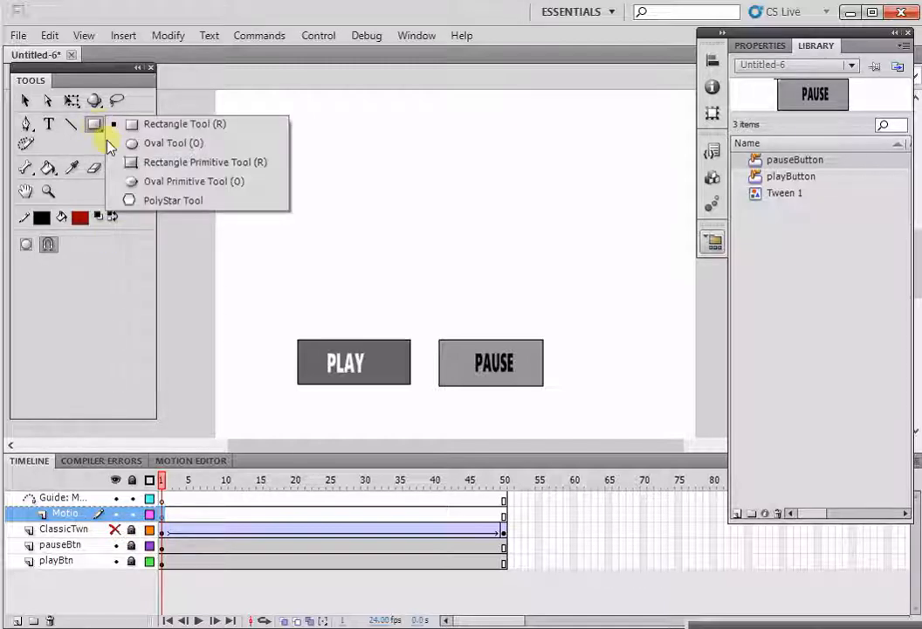
click(142, 145)
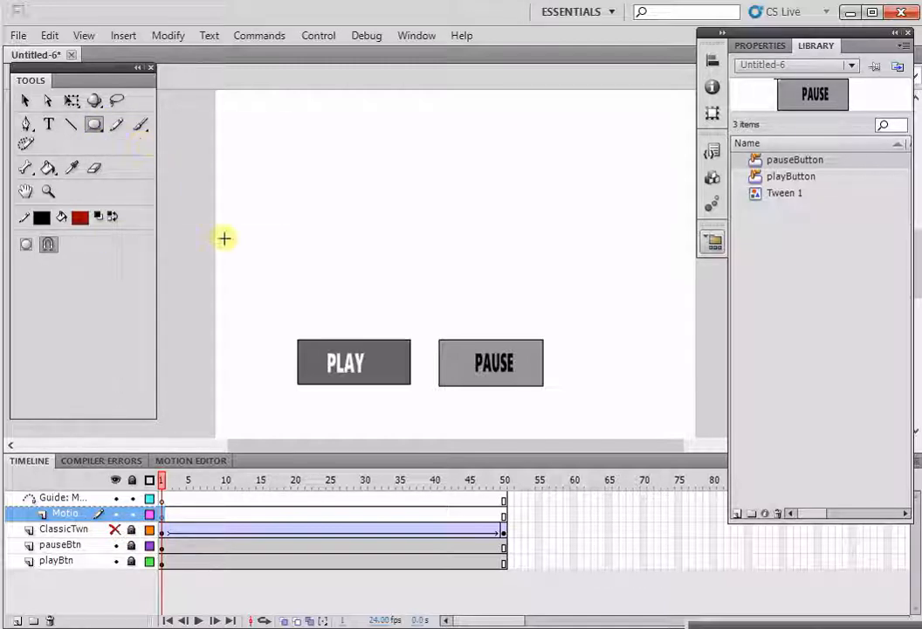
click(80, 218)
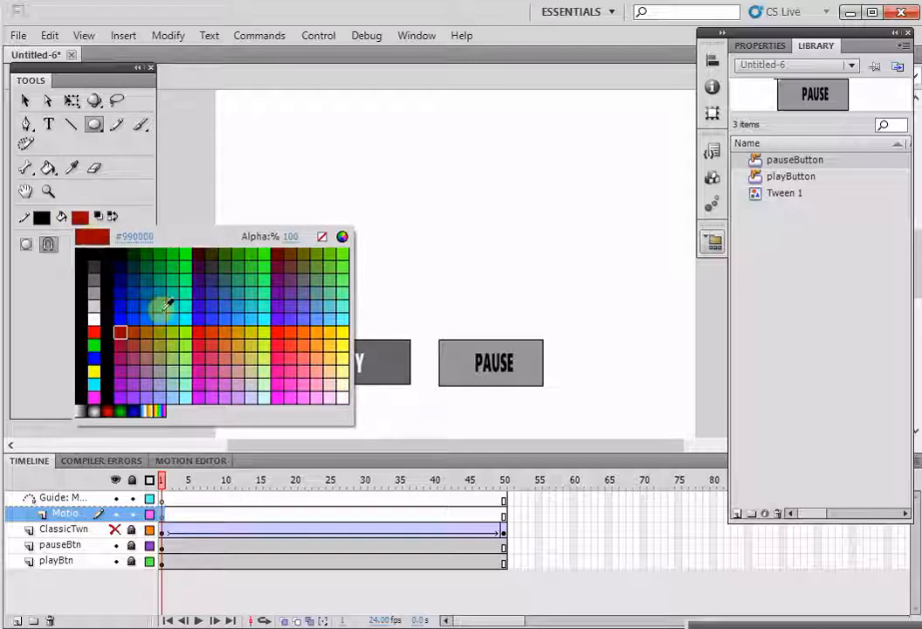
click(135, 294)
drag(244, 244, 284, 279)
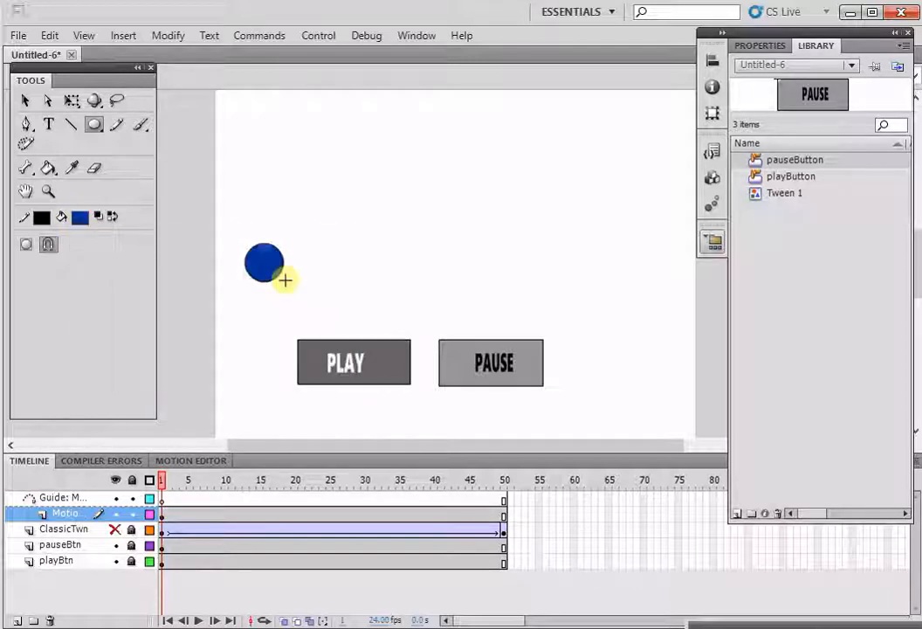
Draw a freehand wavy Pencil path on the guide layer, running from just above the blue circle to near the stage's right edge.
click(162, 497)
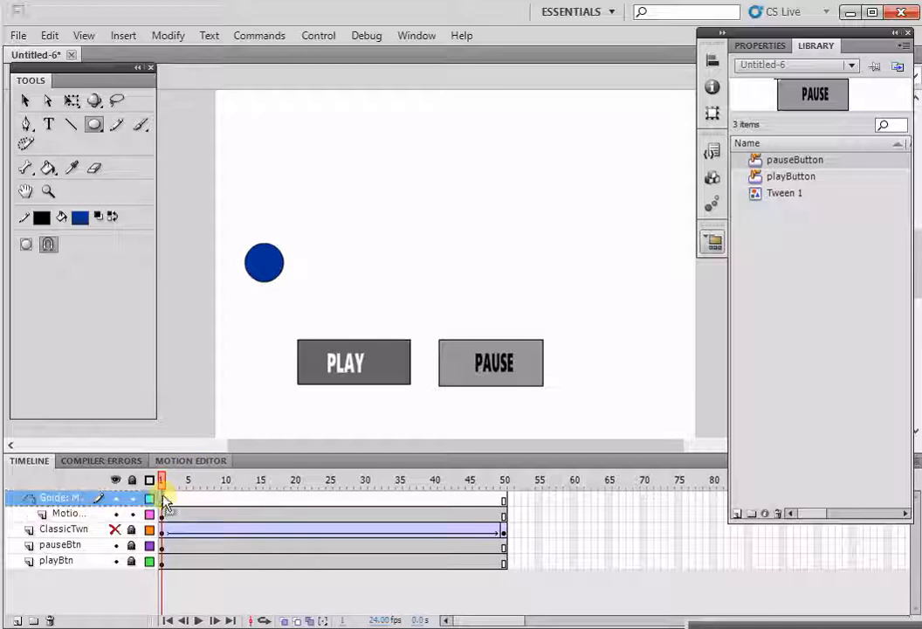
click(119, 125)
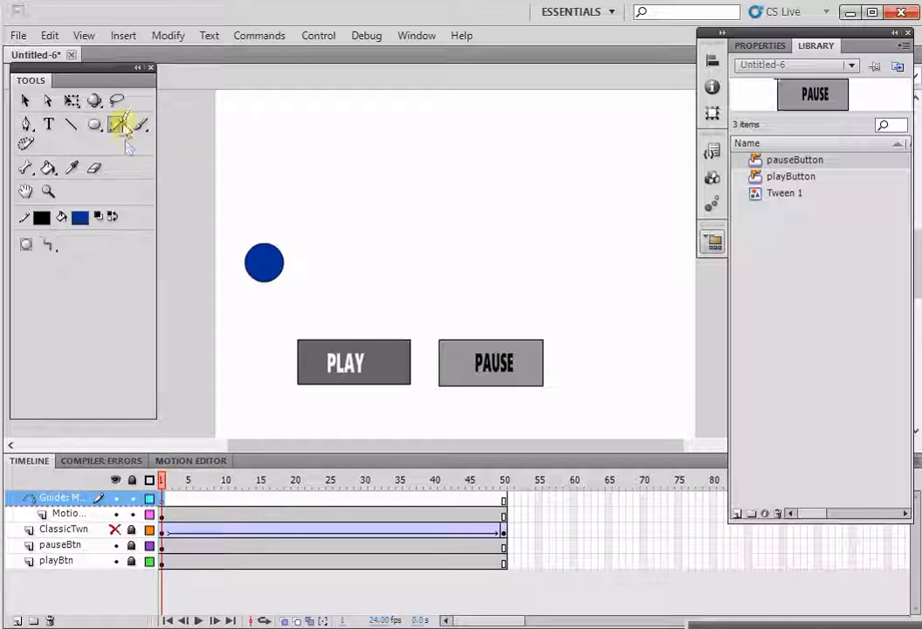
click(78, 218)
click(100, 260)
click(87, 225)
click(110, 263)
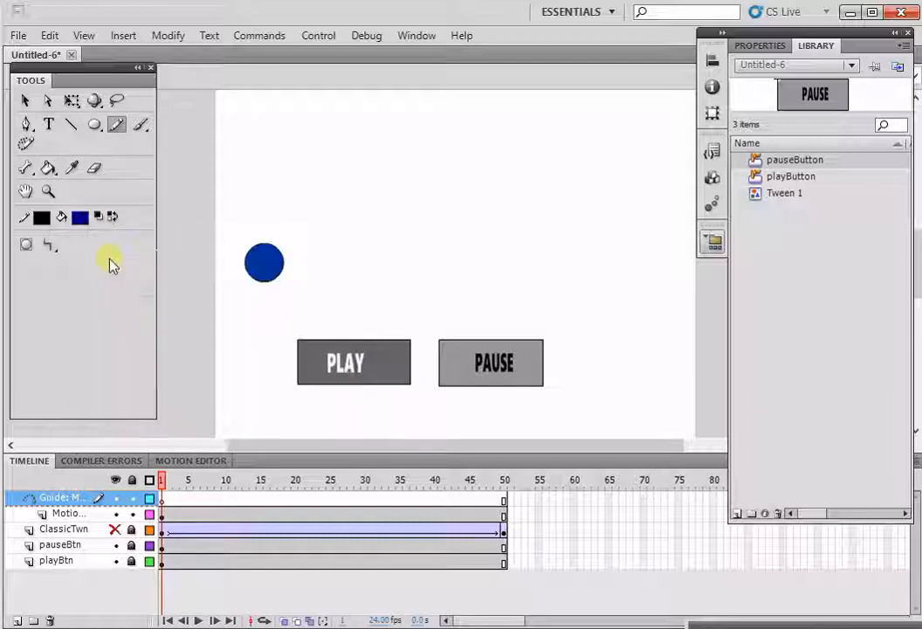
mouse_move(258, 224)
mouse_down()
mouse_move(254, 131)
mouse_move(311, 137)
mouse_move(324, 199)
mouse_move(354, 267)
mouse_move(424, 260)
mouse_move(470, 121)
mouse_move(557, 173)
mouse_move(584, 282)
mouse_move(650, 294)
mouse_move(674, 238)
mouse_up()
drag(644, 165, 639, 166)
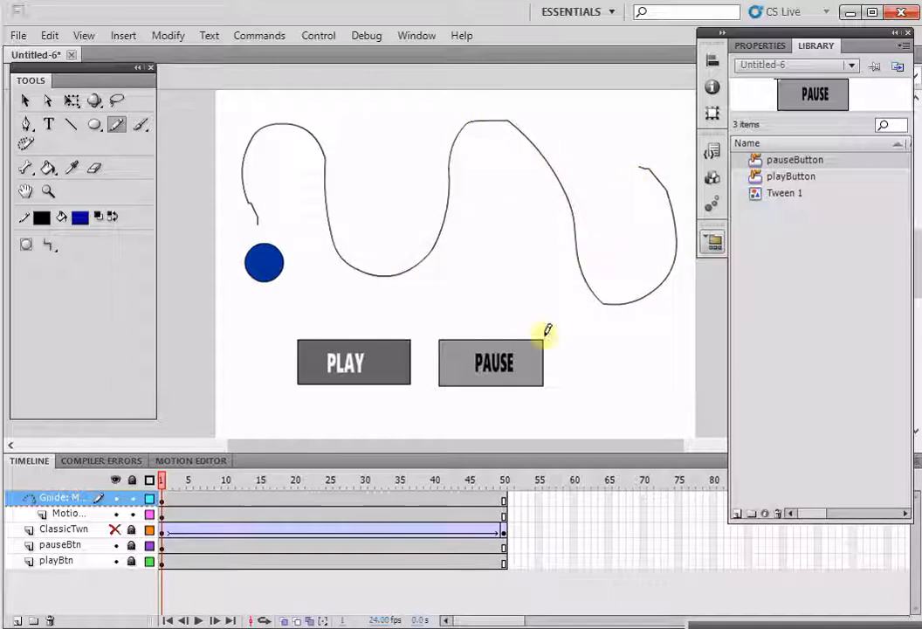
Create a classic tween on the MotionGd layer with the blue circle snapped to the start of the wavy path on frame 1.
click(164, 515)
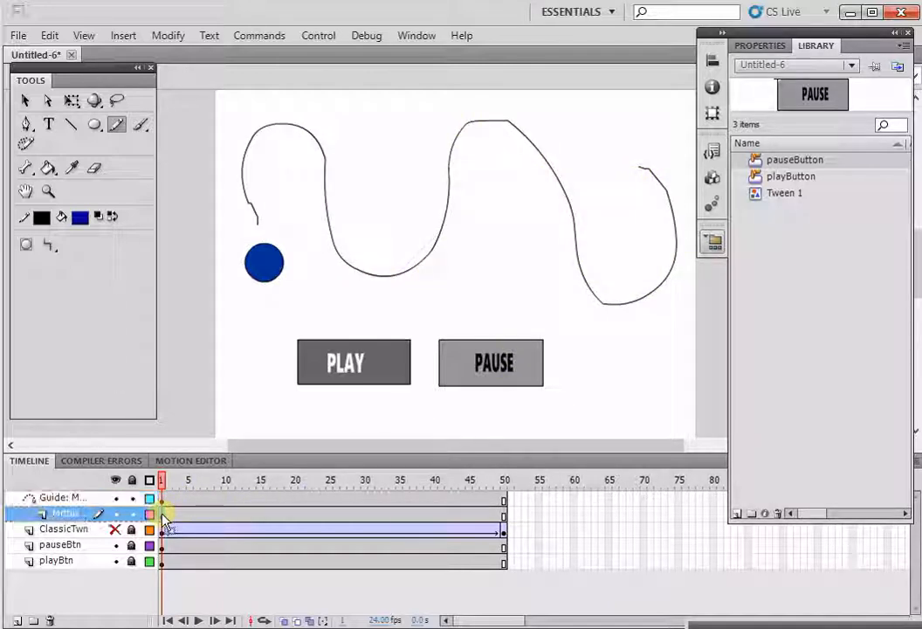
right_click(164, 516)
click(262, 103)
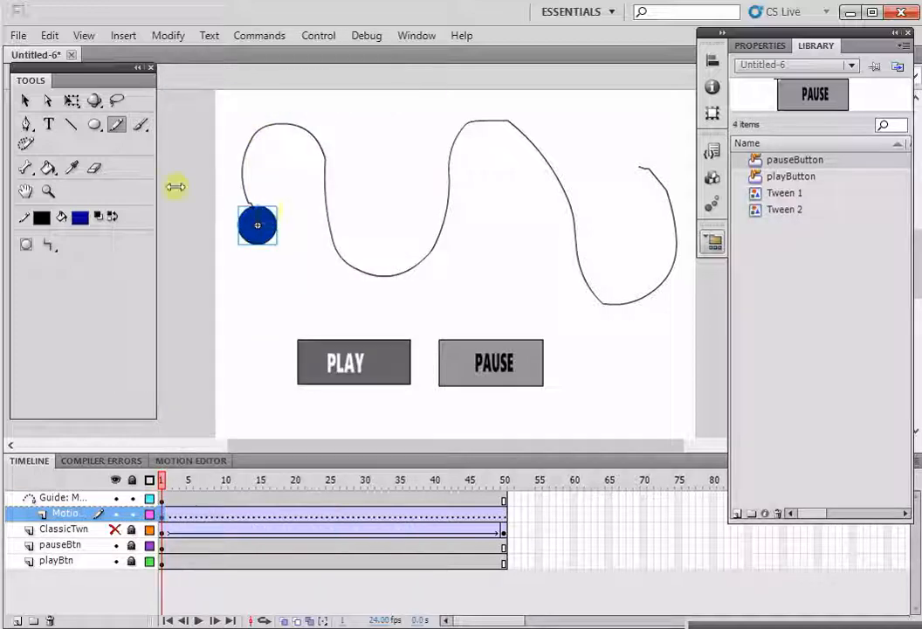
click(24, 99)
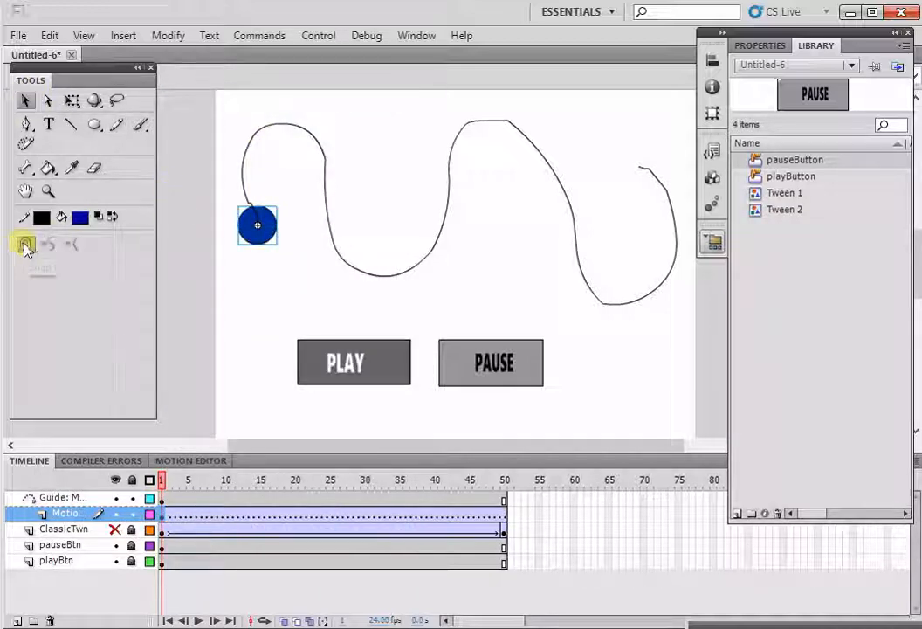
click(24, 245)
drag(259, 238, 259, 229)
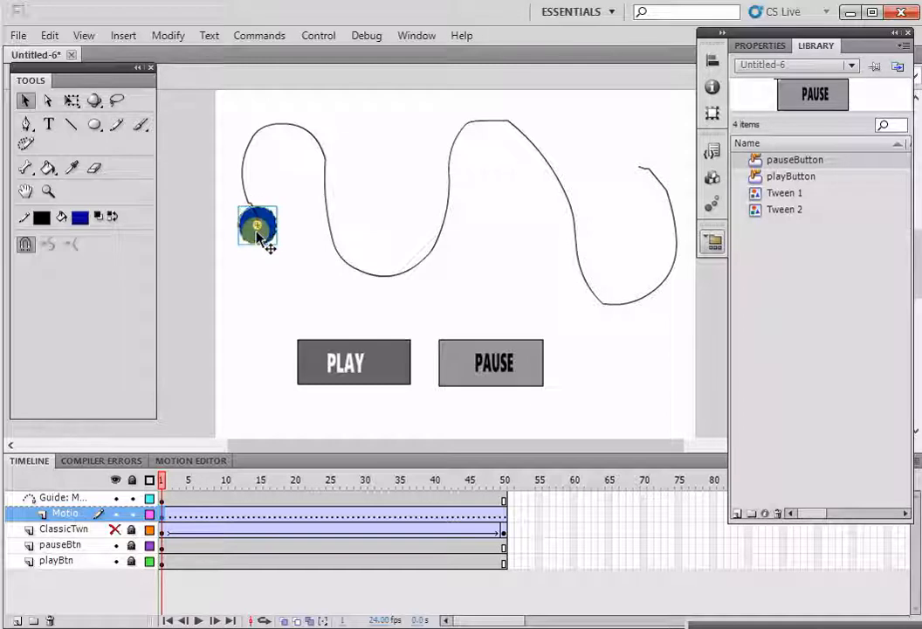
Insert a keyframe at frame 50 of the MotionGd layer and snap the circle to the path's far end.
click(505, 514)
drag(262, 234, 641, 181)
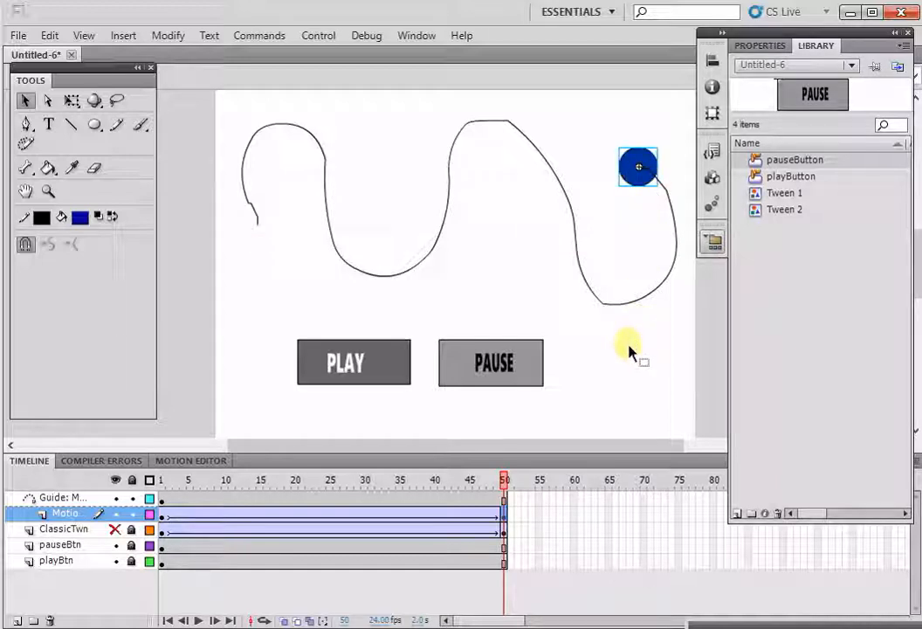
click(636, 372)
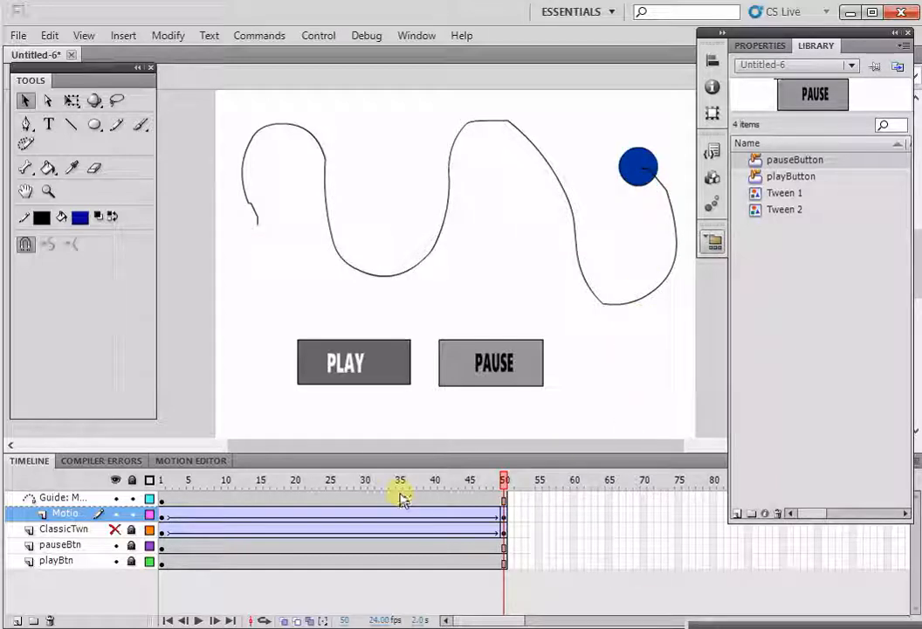
Test the movie by alternately playing and pausing the rectangle and circle animations with the two buttons, and close the preview.
key(ctrl+Return)
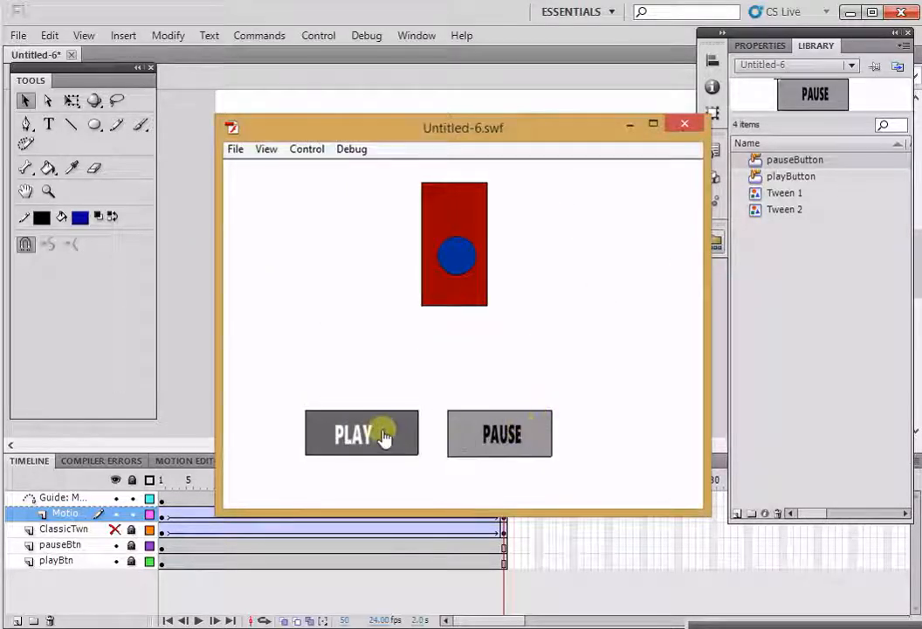
click(387, 434)
click(494, 437)
click(494, 439)
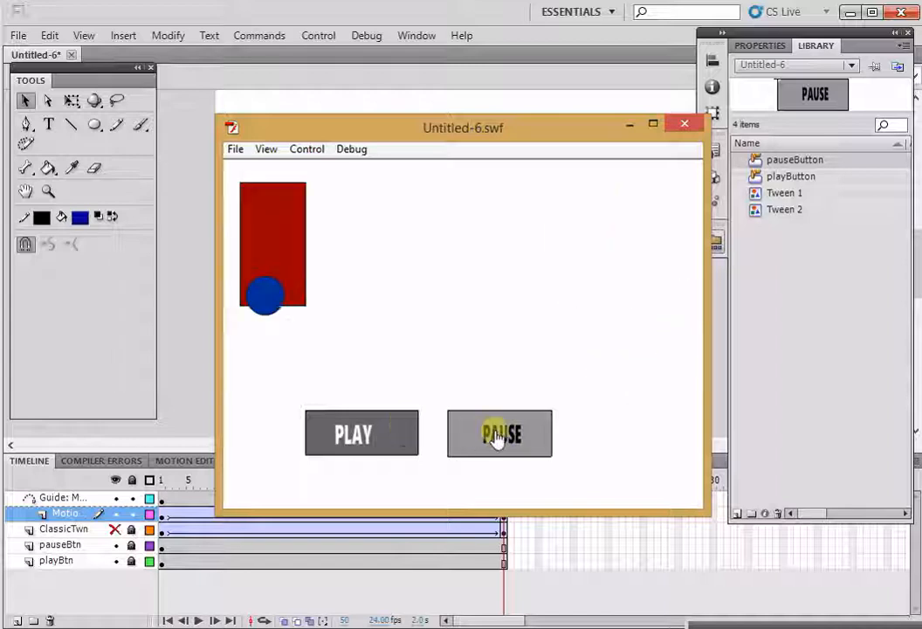
click(381, 439)
click(496, 447)
click(391, 446)
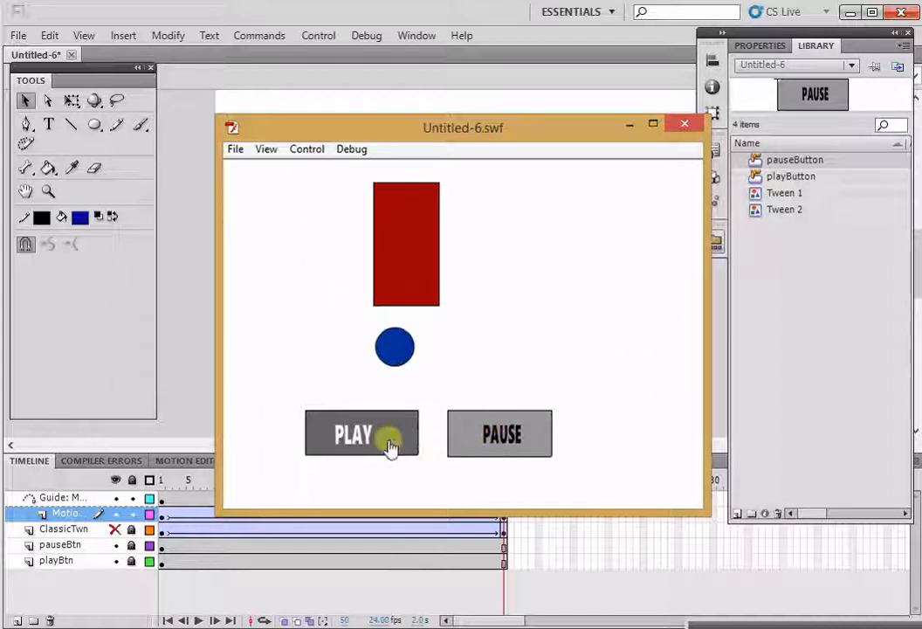
click(684, 123)
Insert a top layer named "ShapeTwn", with the guide and MotionGd layers locked and the guide layer hidden.
click(131, 497)
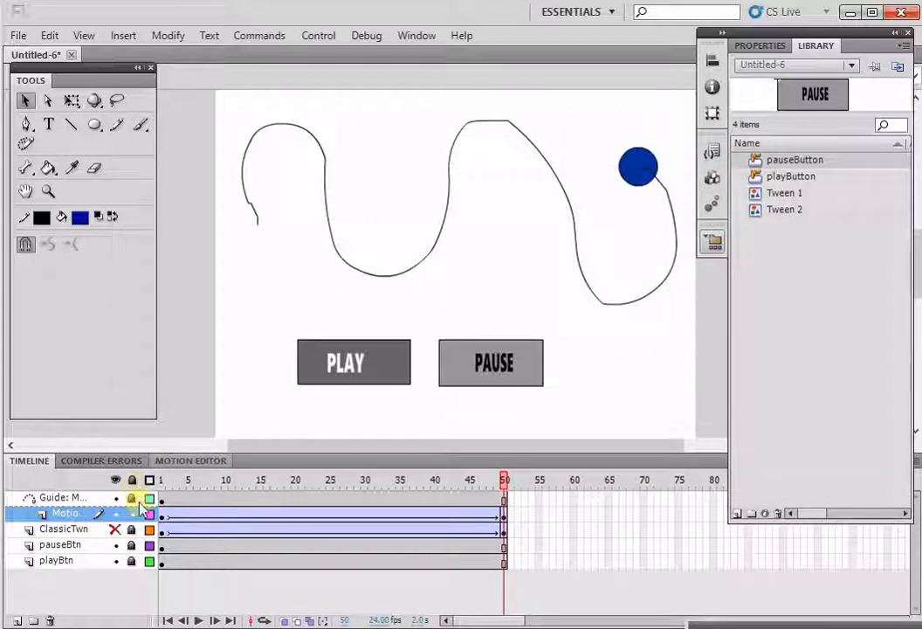
right_click(74, 497)
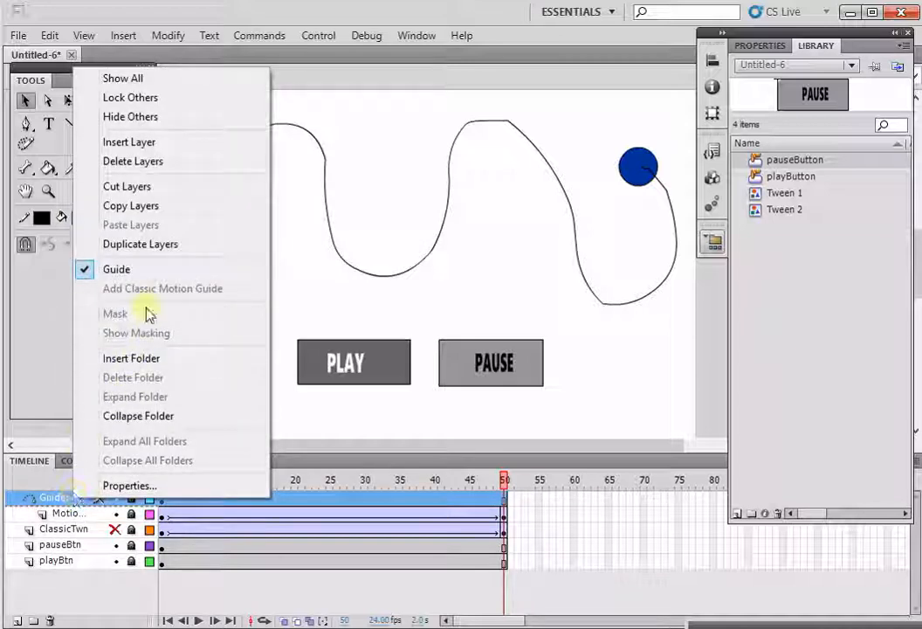
click(140, 145)
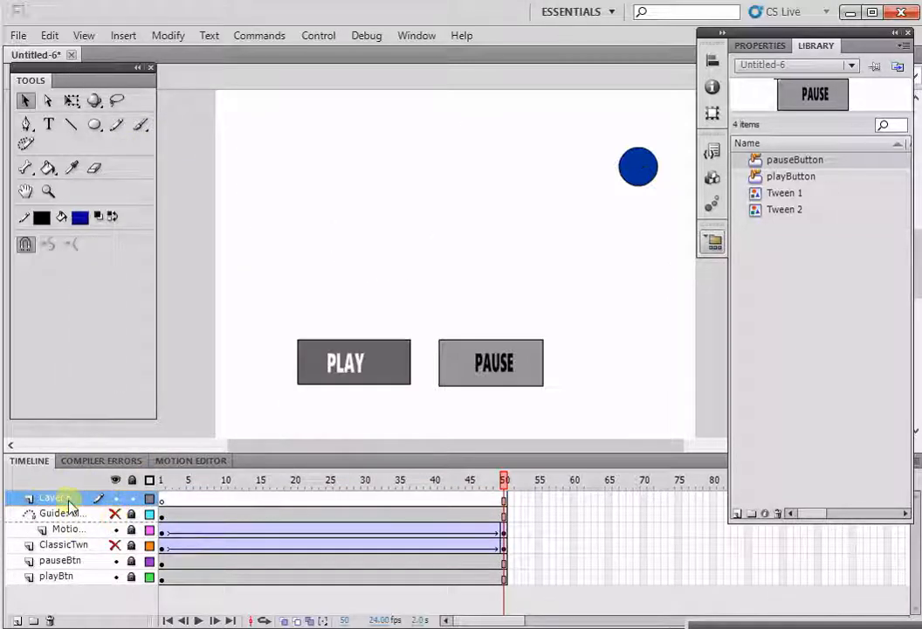
double_click(59, 499)
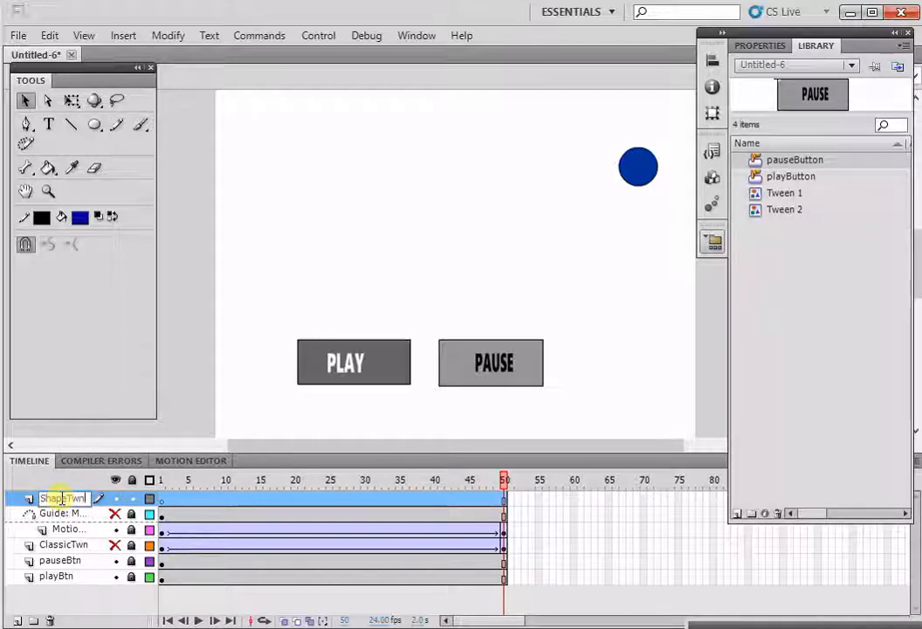
Draw a wide, flat rectangle in the stage's upper-left corner on frame 1 of the ShapeTwn layer.
click(162, 483)
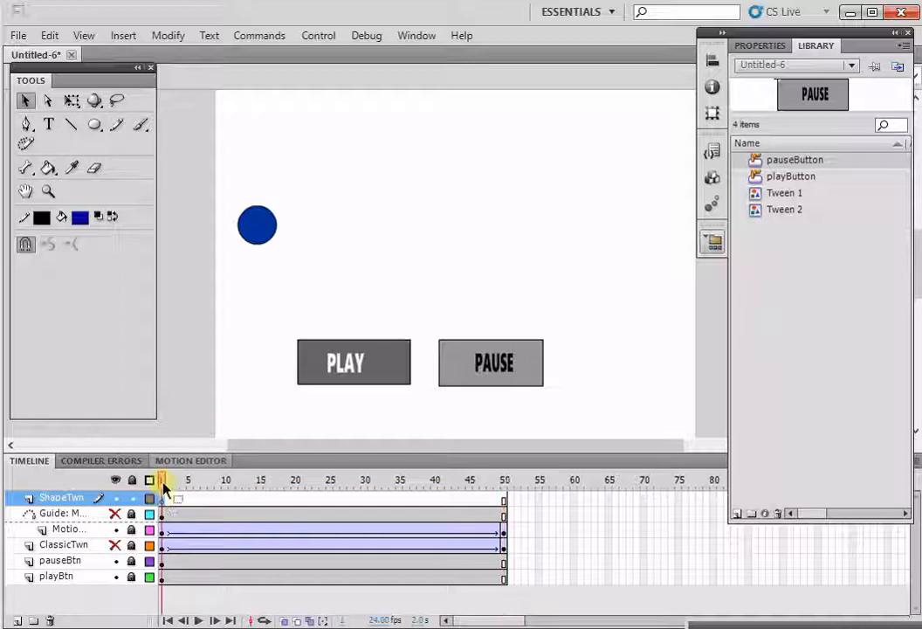
click(95, 125)
drag(95, 129, 144, 122)
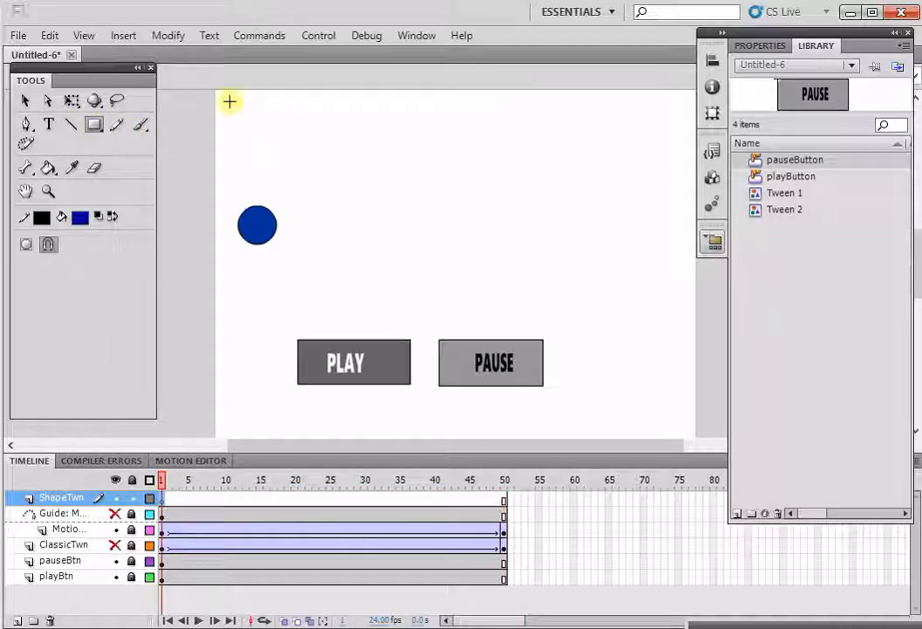
drag(229, 102, 328, 121)
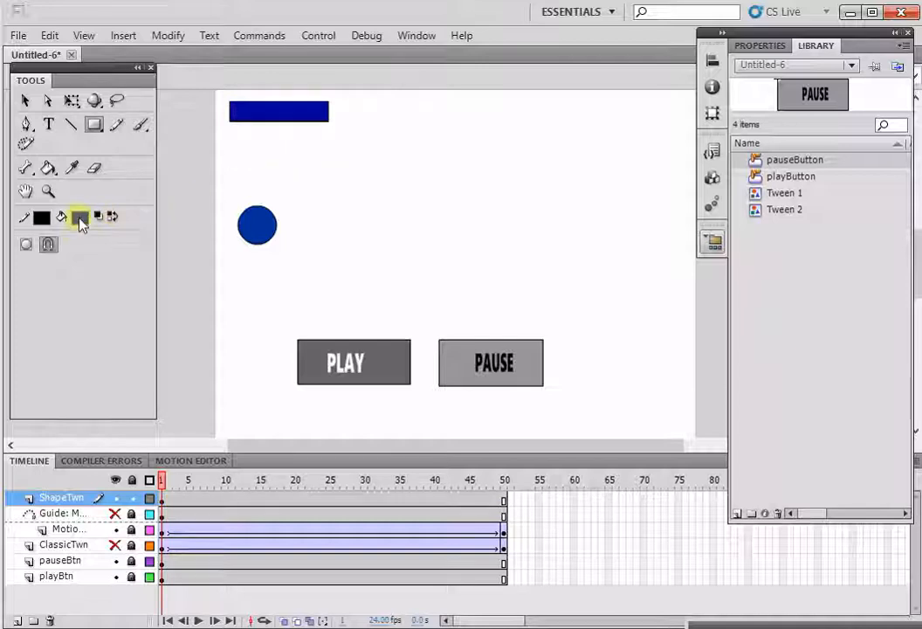
Change the fill color of the flat rectangle on the ShapeTwn layer to green.
click(79, 217)
click(179, 254)
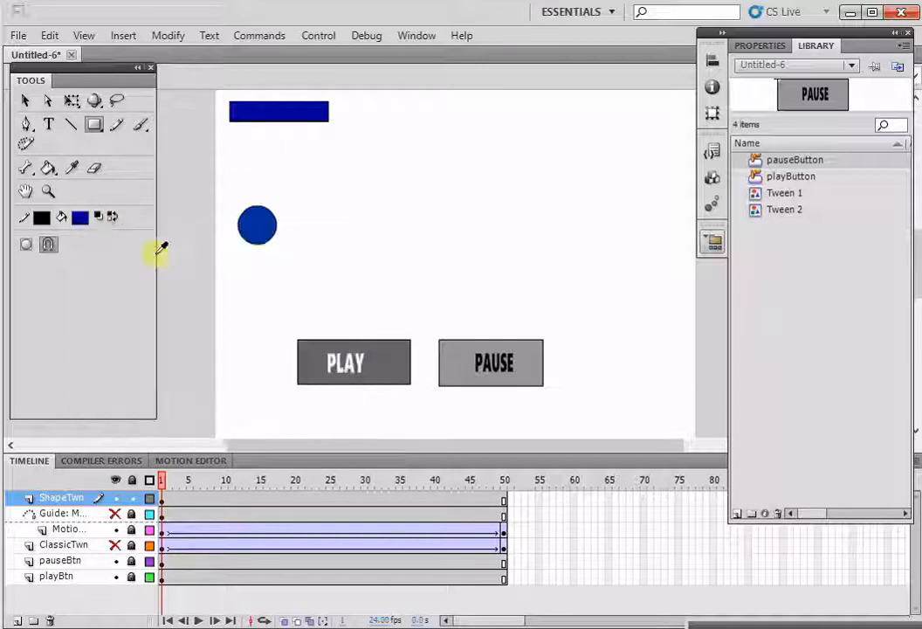
key(v)
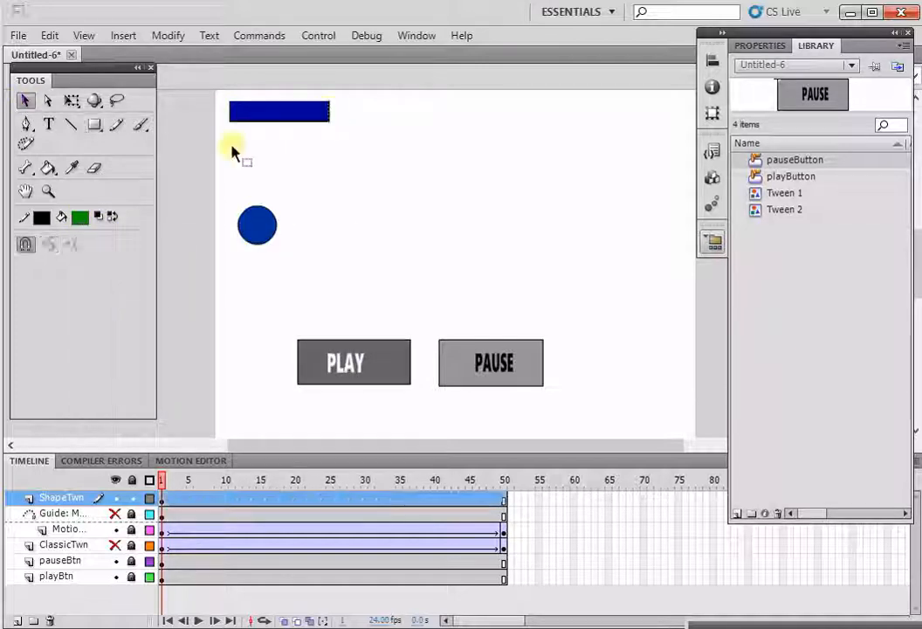
click(81, 217)
click(168, 262)
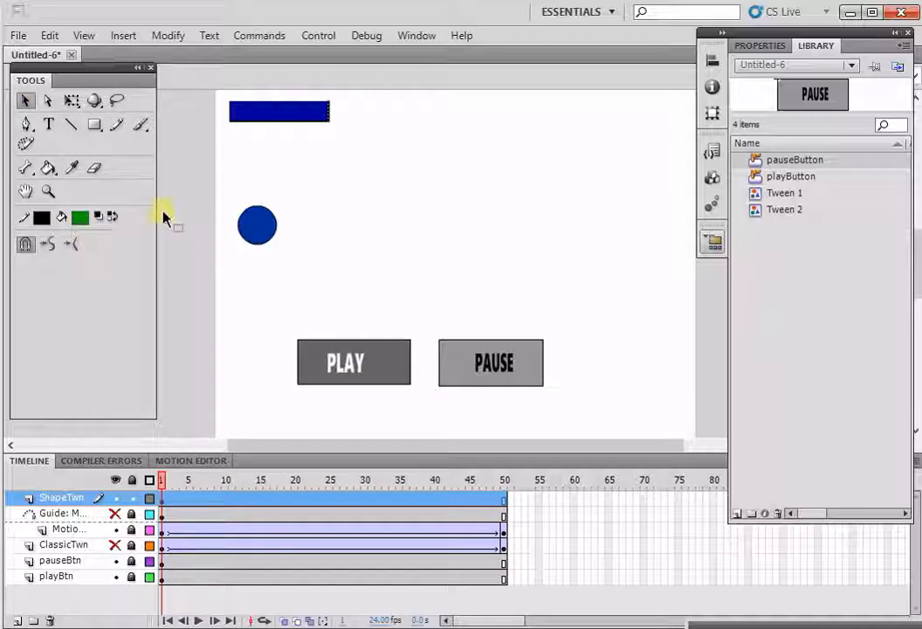
click(257, 115)
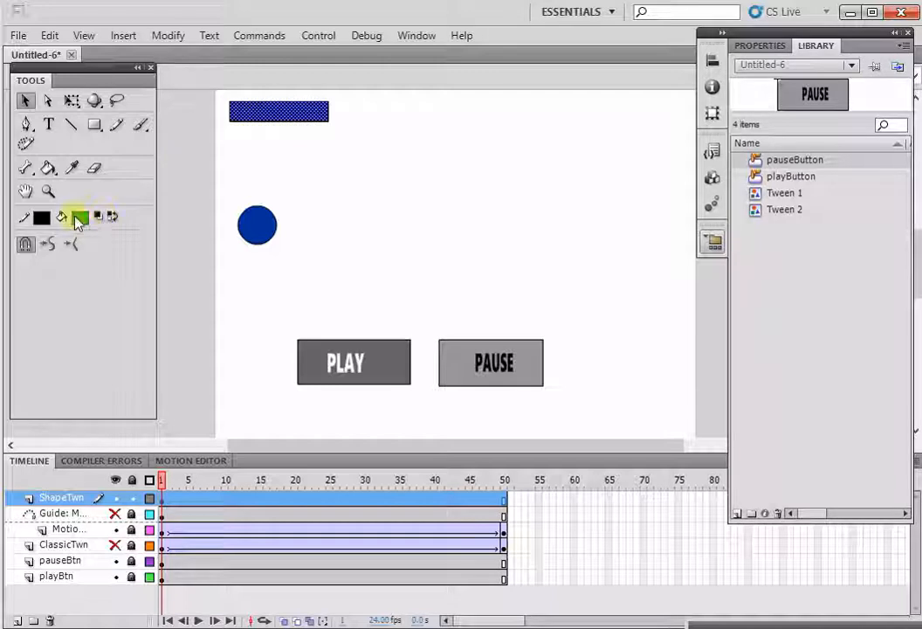
click(80, 217)
click(159, 256)
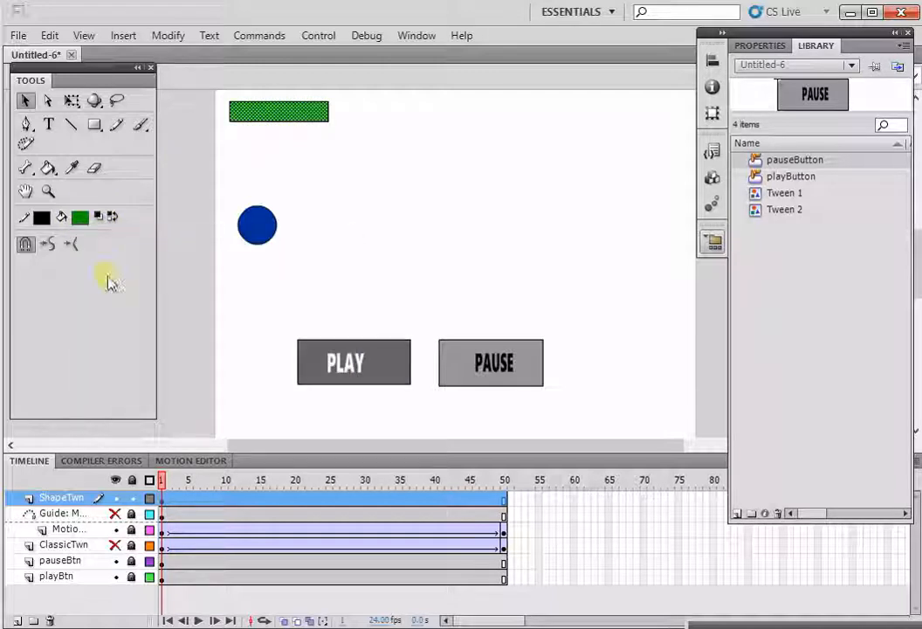
Create a shape tween on the ShapeTwn layer and clear the green rectangle from a new keyframe at frame 9.
right_click(259, 114)
click(293, 145)
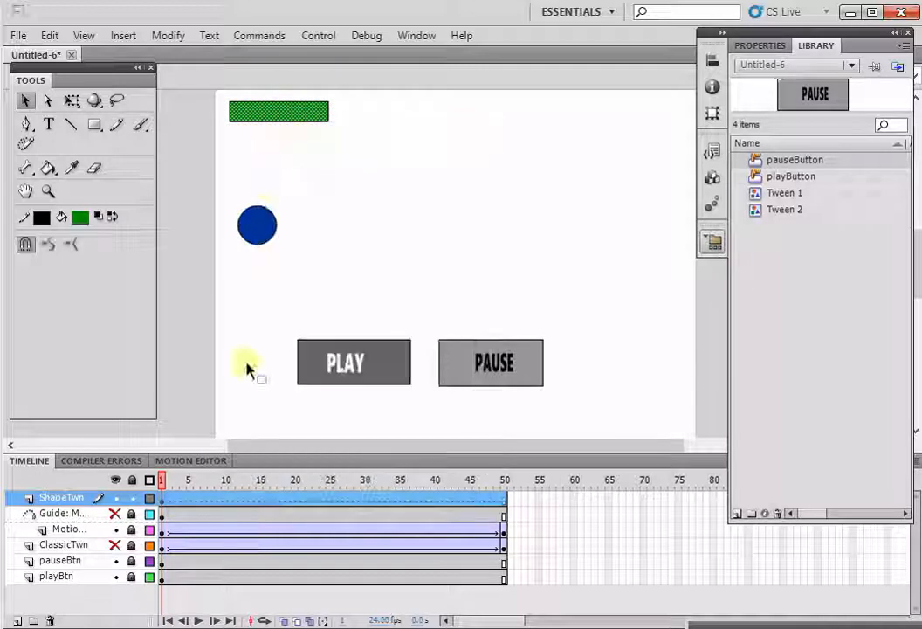
click(220, 499)
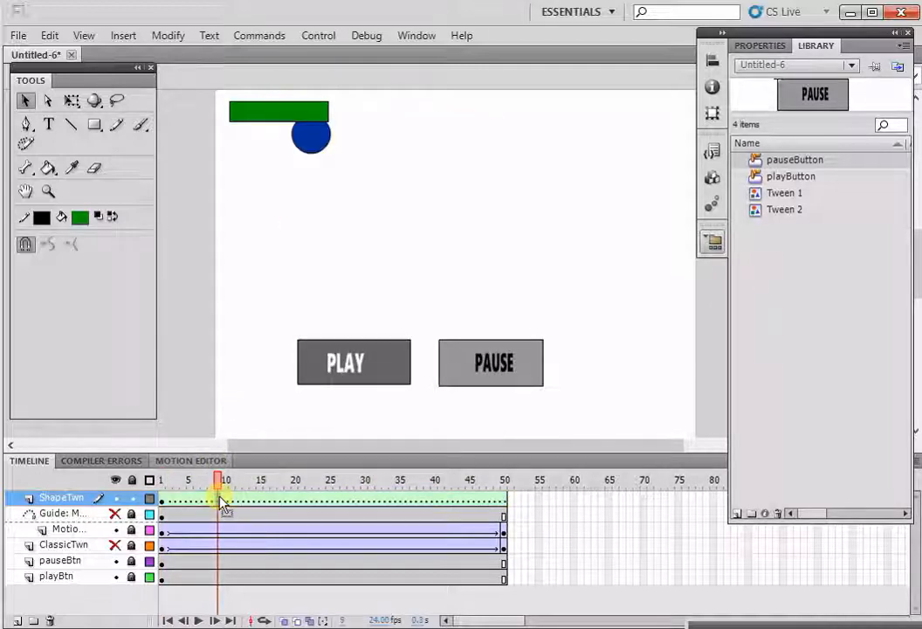
key(F6)
drag(281, 114, 417, 212)
key(Delete)
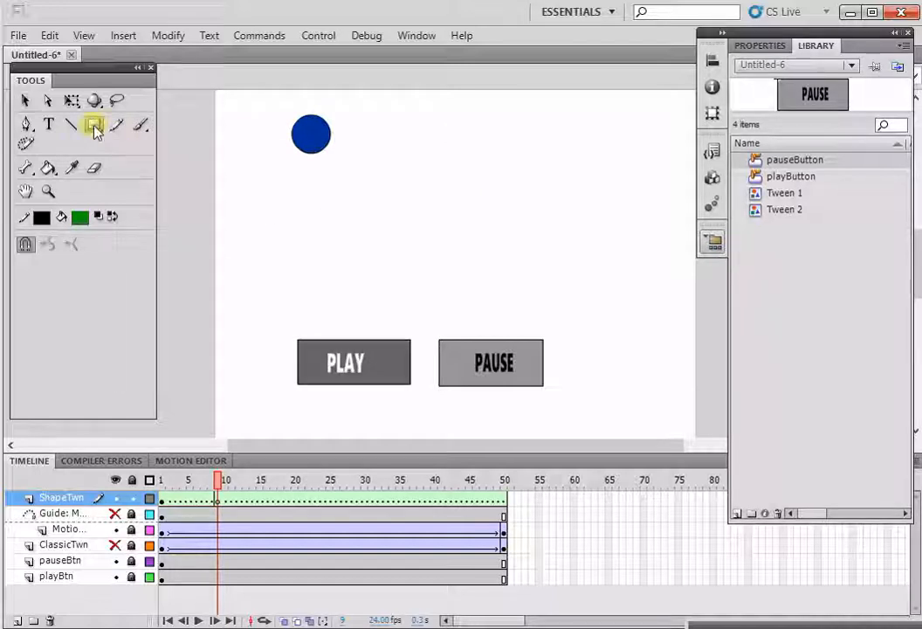
Draw a circle on frame 9 of the ShapeTwn layer, just below and beside the blue circle.
click(95, 131)
click(144, 143)
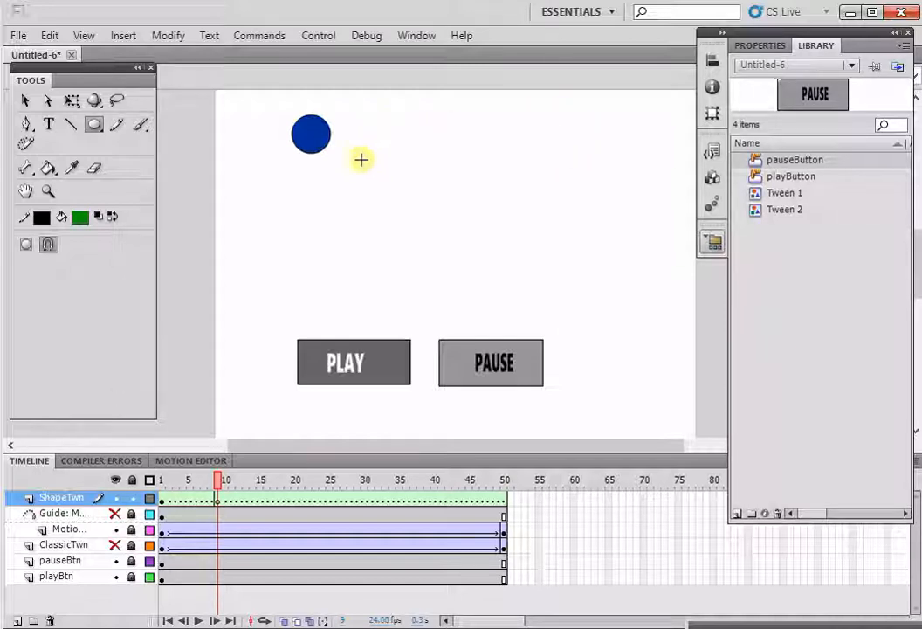
drag(342, 164, 393, 214)
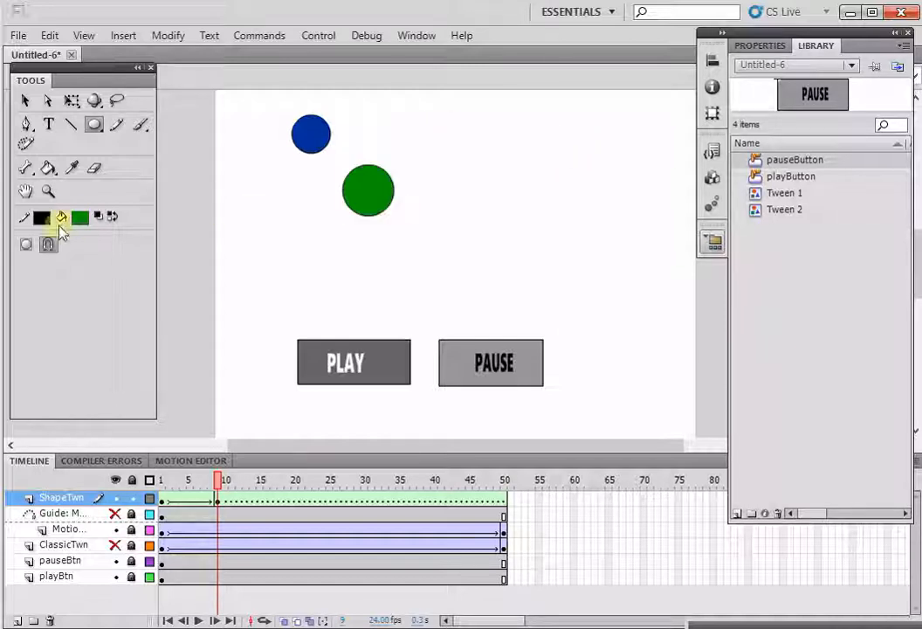
Change the fill color of the new circle on frame 9 to yellow-green.
click(80, 218)
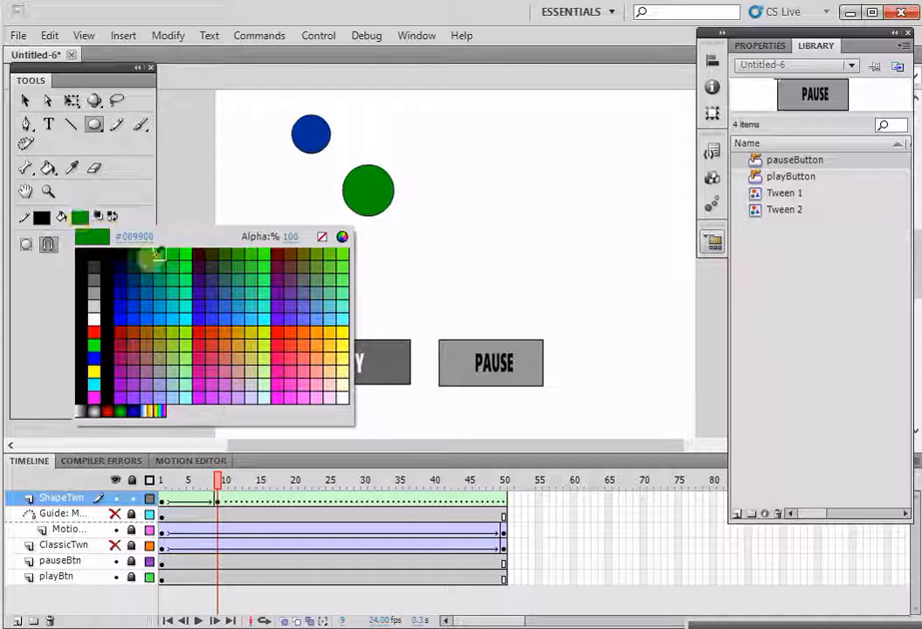
click(272, 331)
key(v)
click(349, 202)
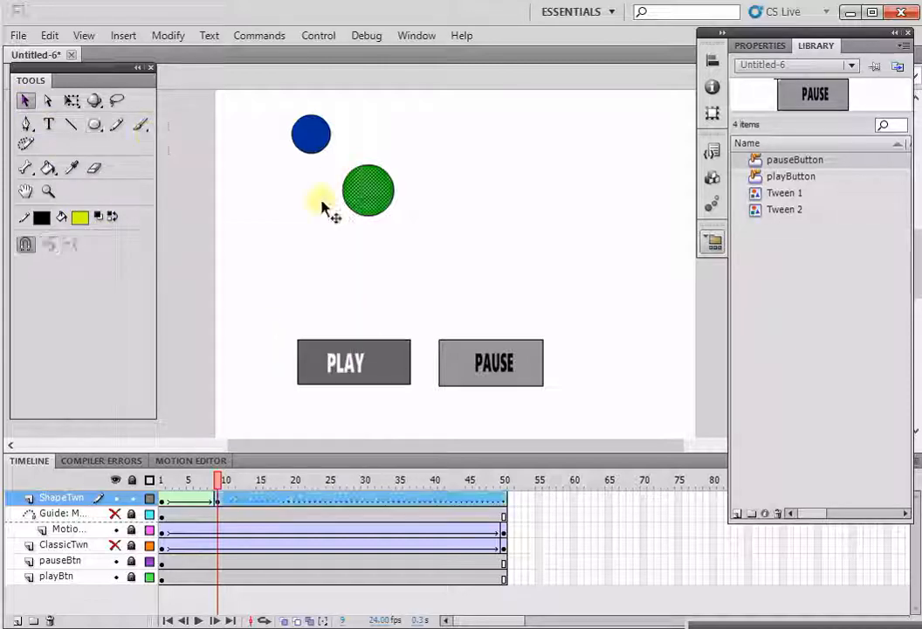
click(81, 217)
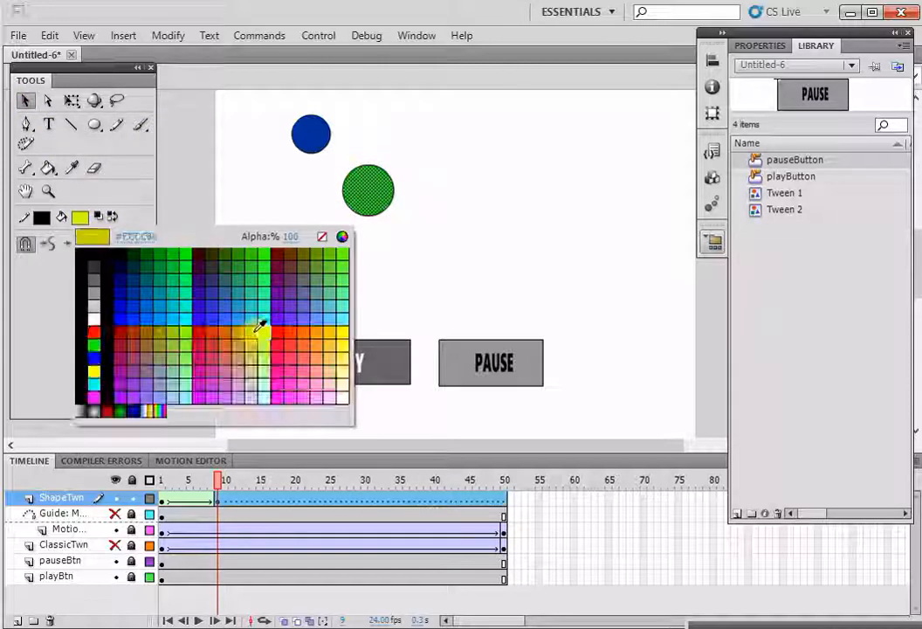
click(263, 327)
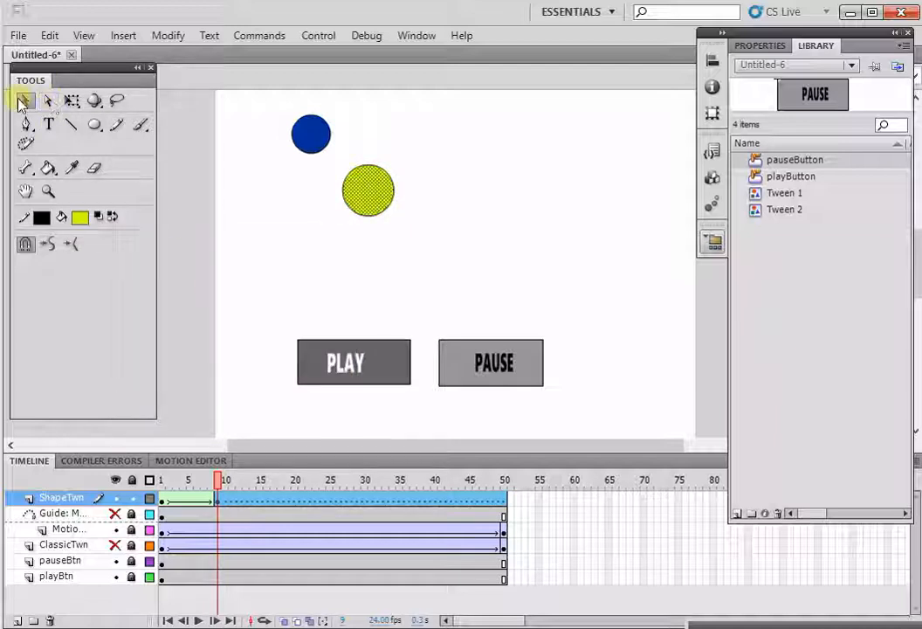
Insert a keyframe at frame 30 of the ShapeTwn layer and delete the yellow-green circle from it.
click(331, 500)
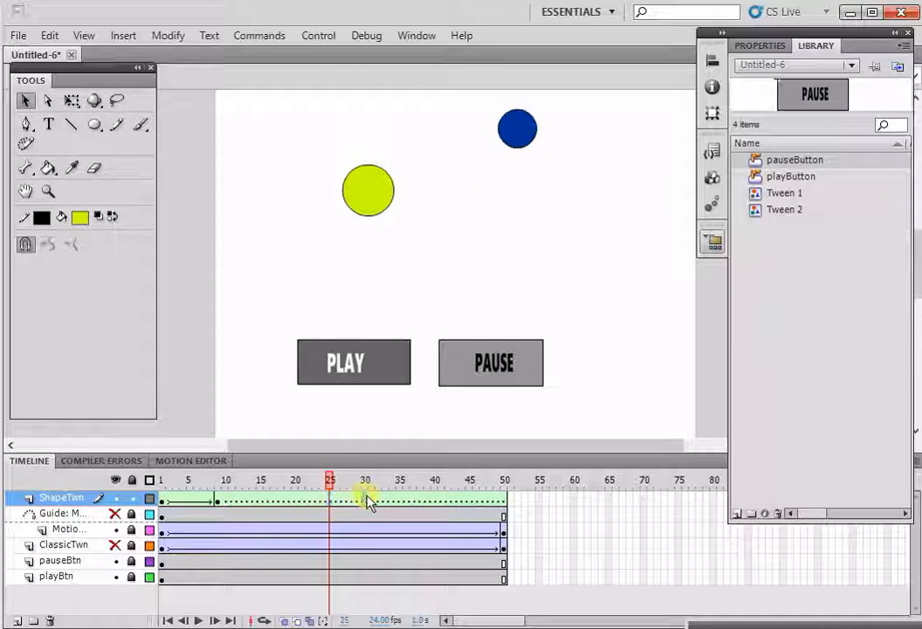
click(365, 500)
key(F6)
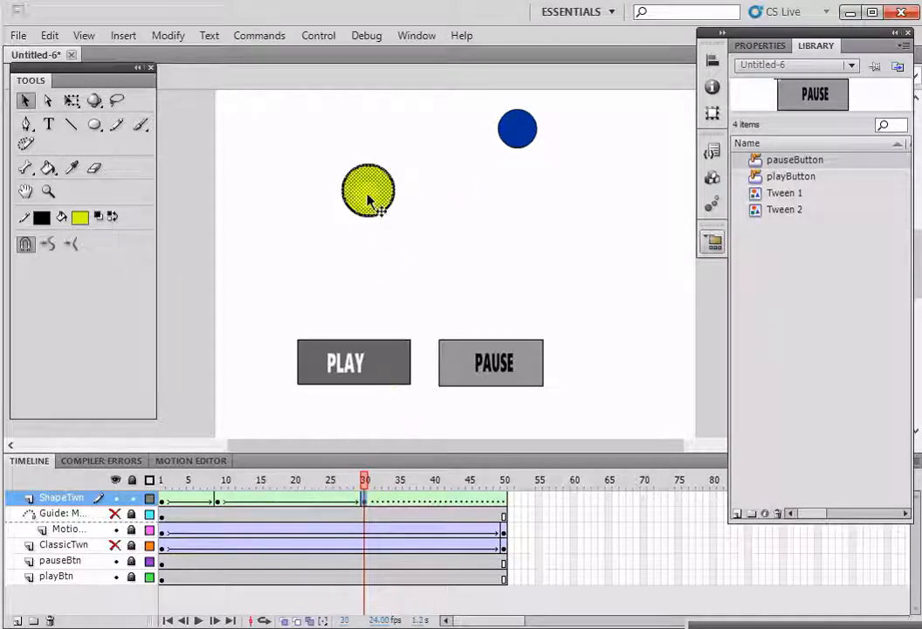
drag(367, 199, 390, 261)
key(Delete)
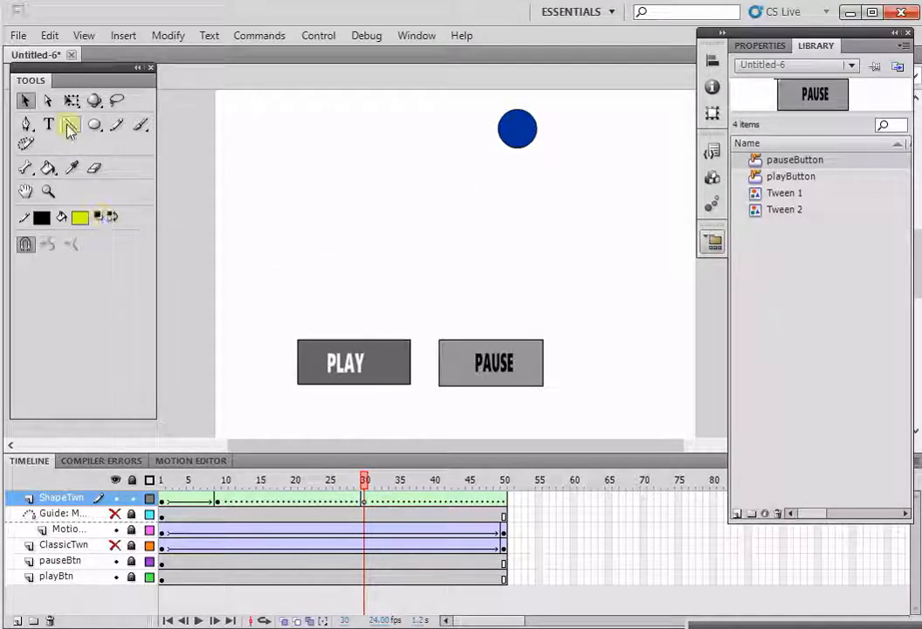
Add the two-line text "CONTROLLABLE ENVIRONMENT" above the buttons on frame 30 of the ShapeTwn layer.
click(49, 124)
drag(307, 208, 489, 299)
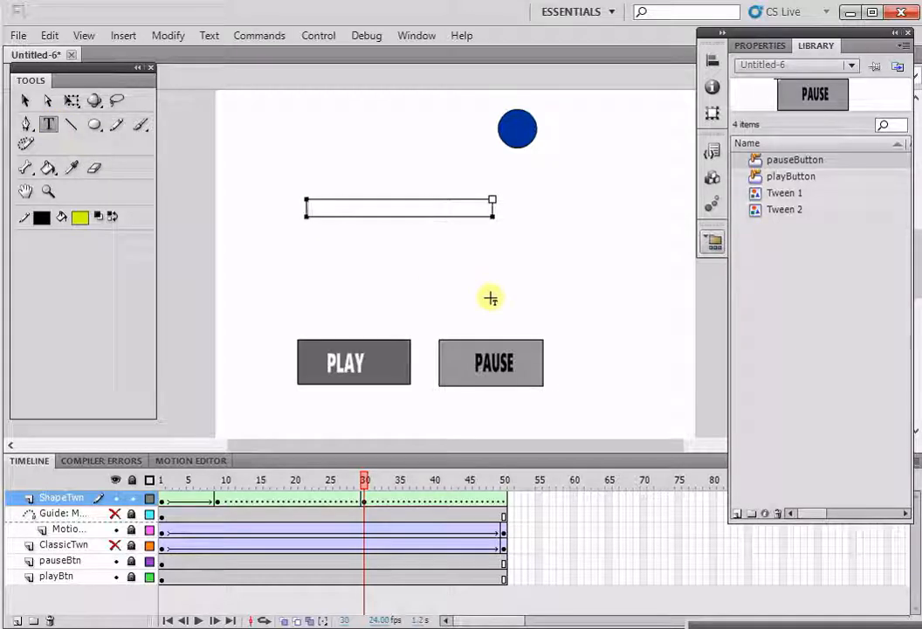
text(CONTROLL)
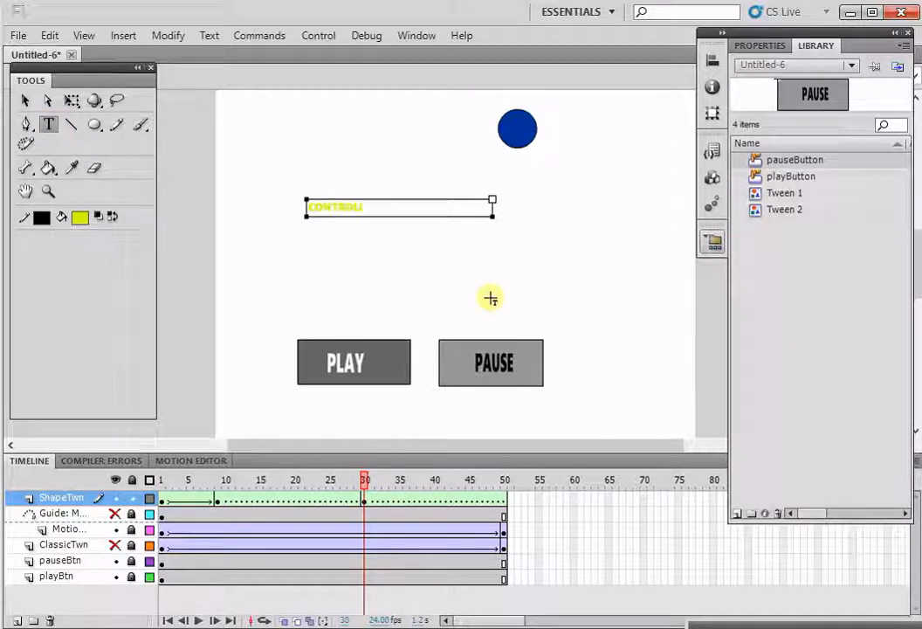
text(LABLE)
key(Return)
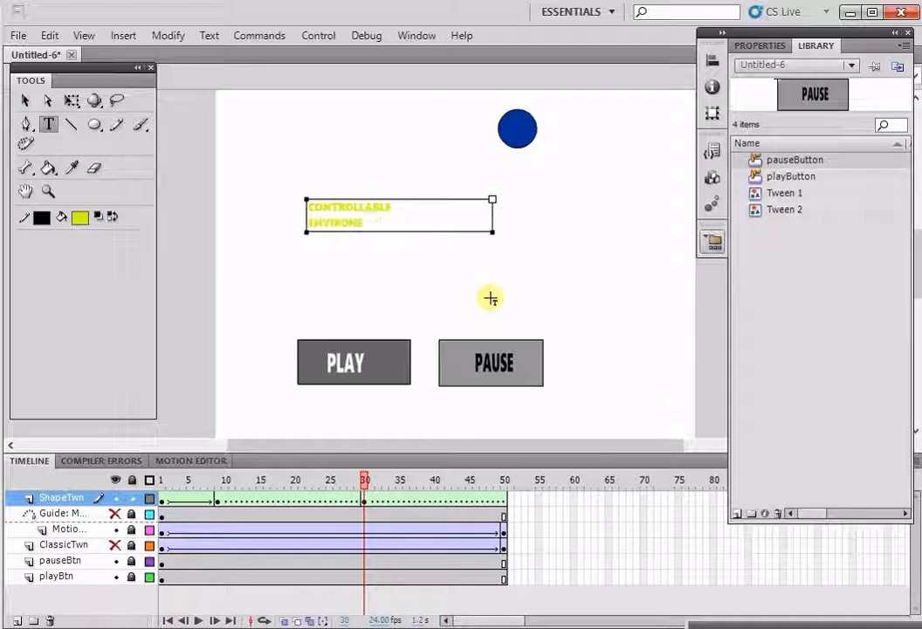
text(ENVIRONMENT)
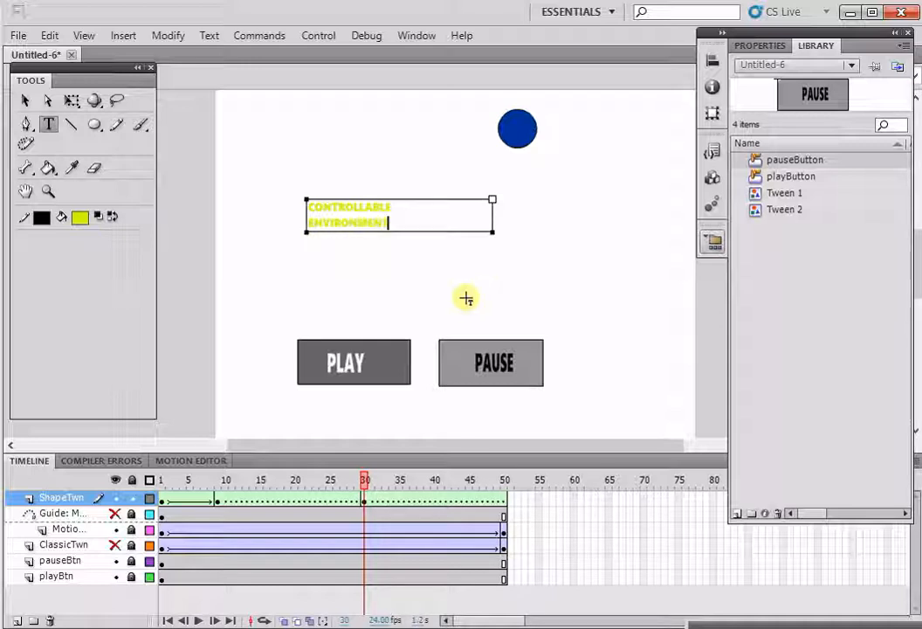
Enlarge the two-line text with Free Transform and move it to sit above the PLAY and PAUSE buttons.
click(74, 101)
click(395, 229)
drag(398, 231, 411, 299)
mouse_move(492, 216)
mouse_down()
mouse_move(514, 214)
mouse_move(492, 215)
mouse_up()
drag(589, 234, 613, 220)
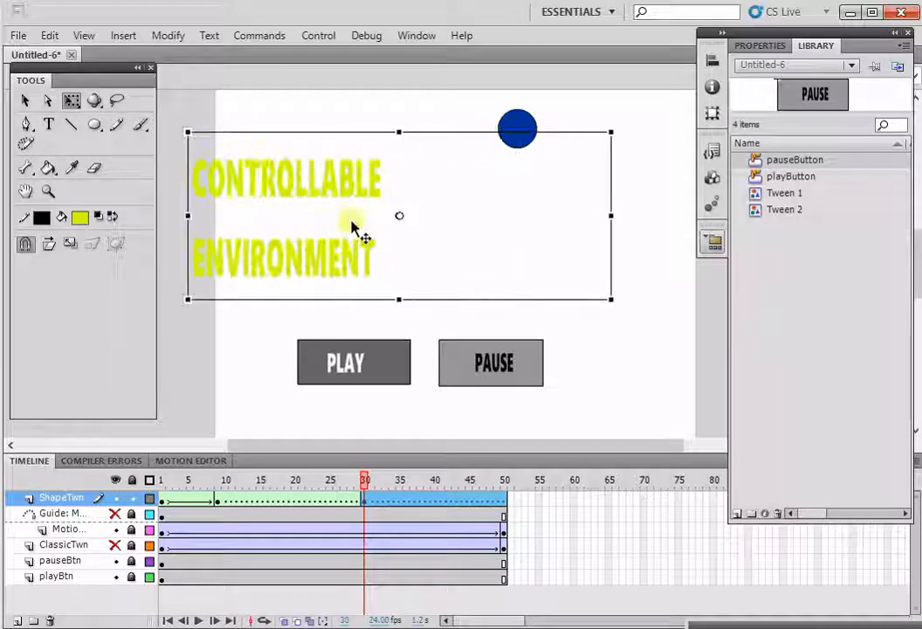
drag(339, 228, 480, 253)
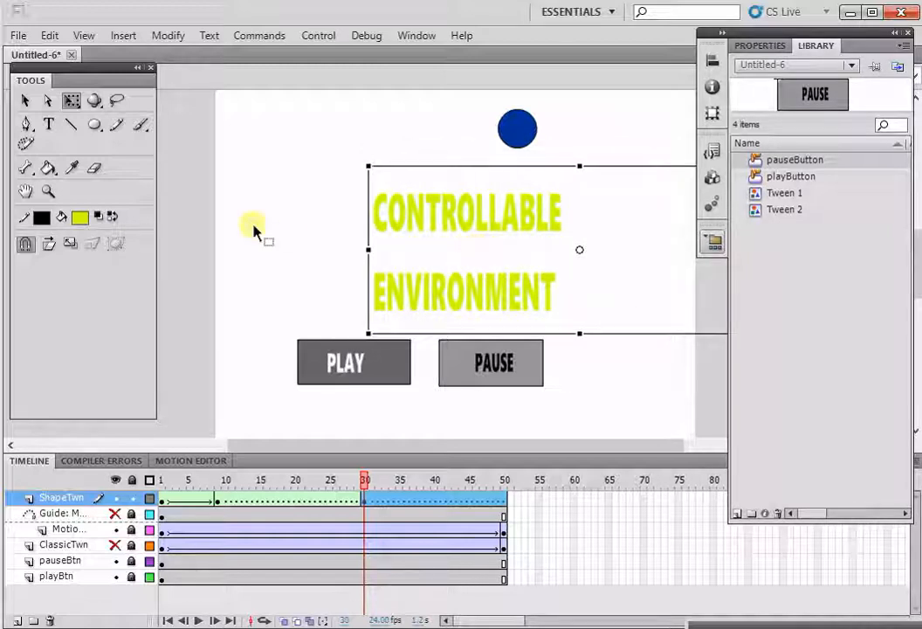
Change the color of both text lines to pink #FF0099.
key(t)
double_click(476, 284)
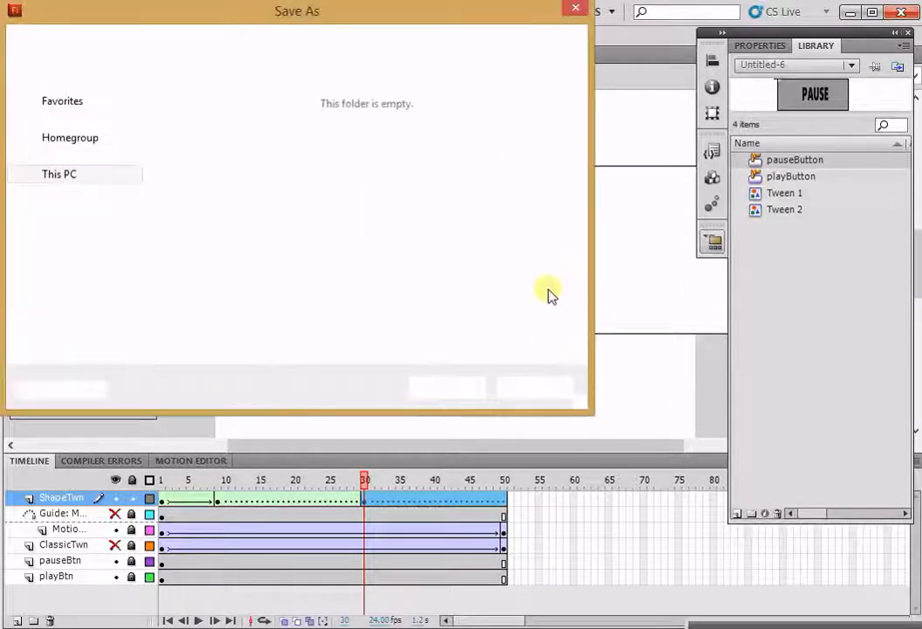
click(575, 10)
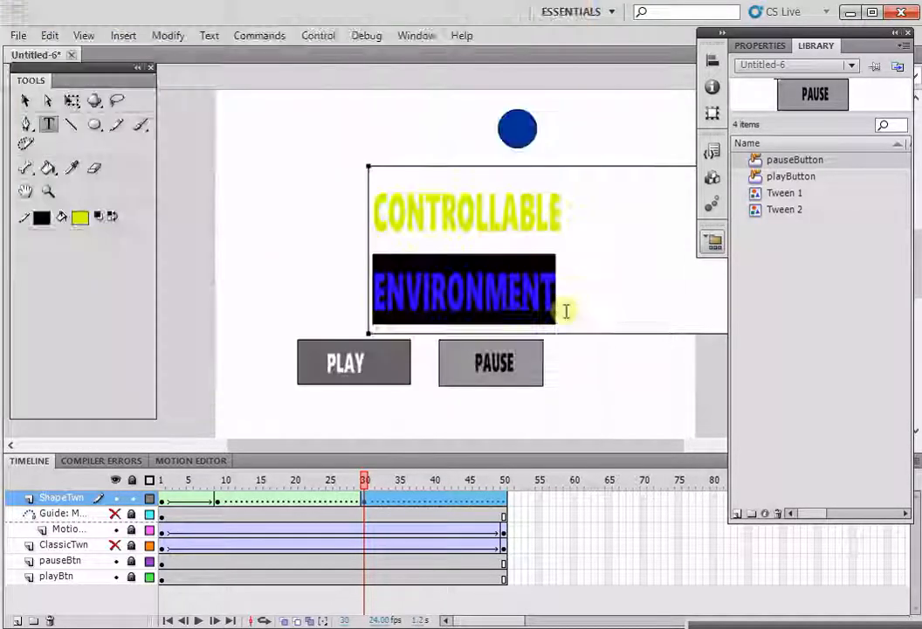
drag(558, 306, 271, 207)
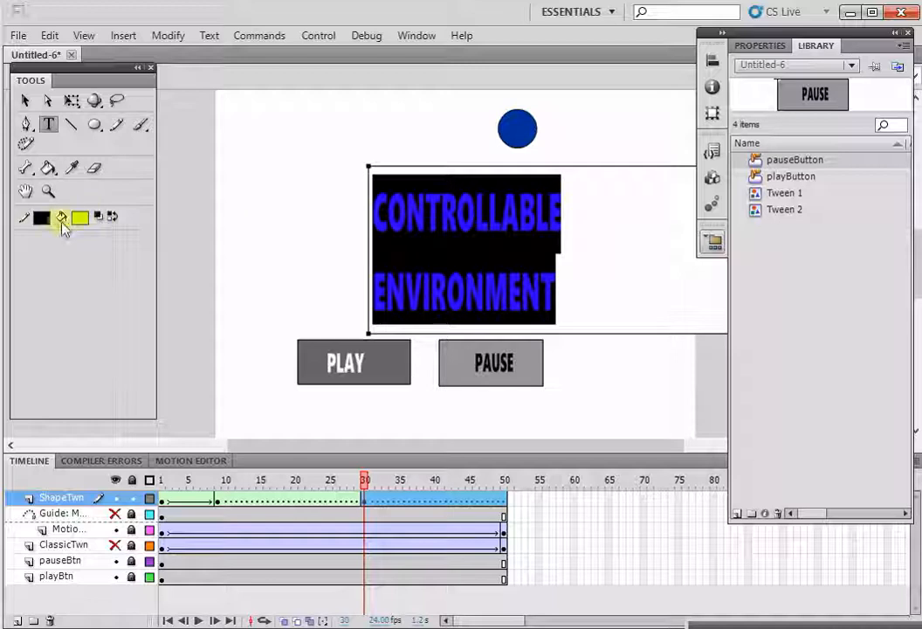
click(79, 217)
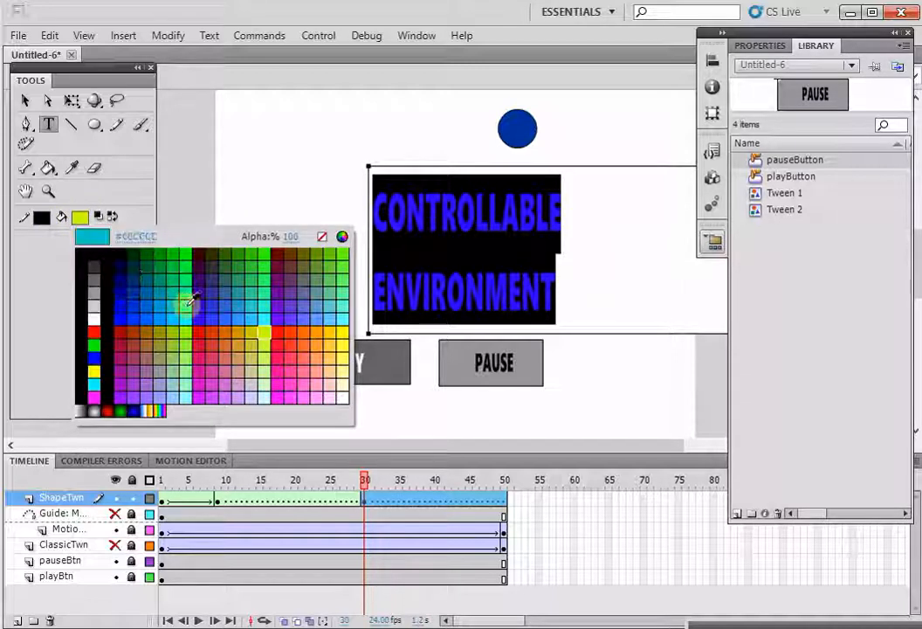
click(283, 366)
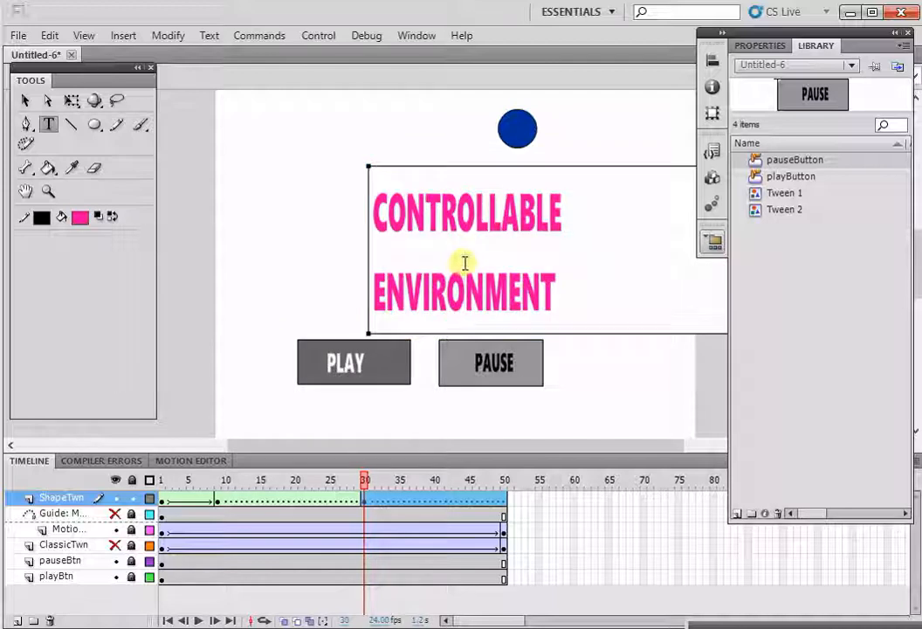
click(310, 255)
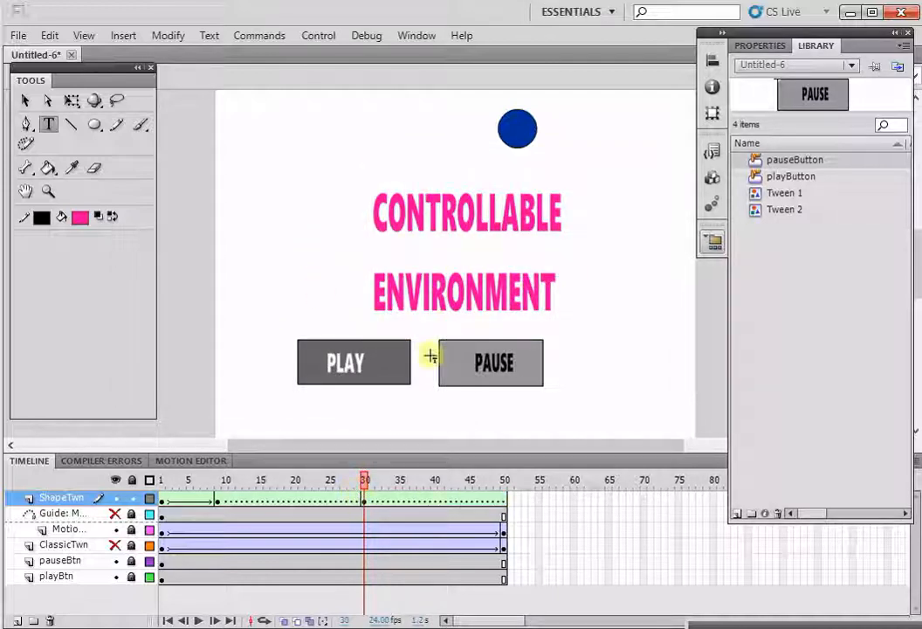
Break the CONTROLLABLE ENVIRONMENT text apart into letters and again into plain shapes.
click(451, 292)
right_click(448, 283)
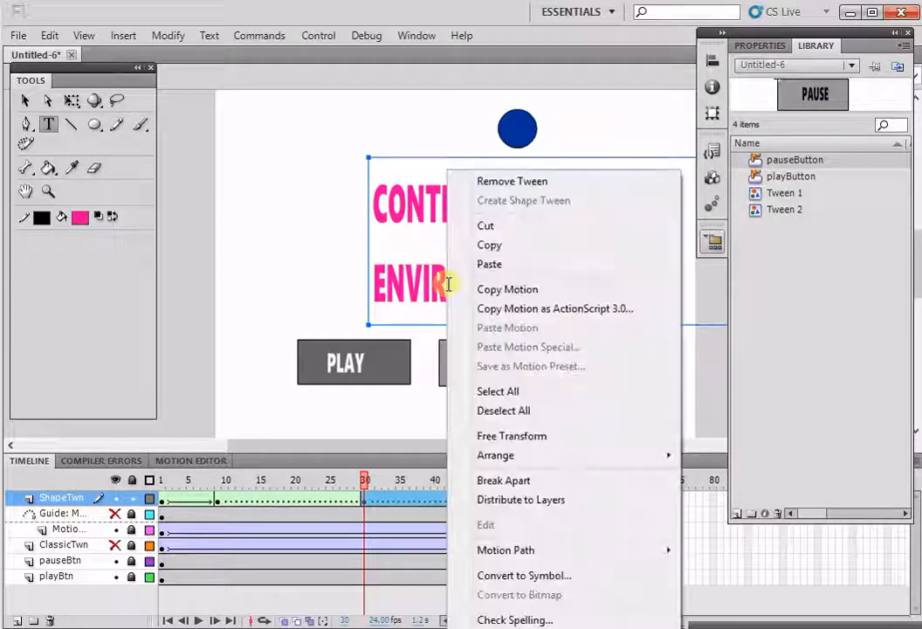
click(483, 479)
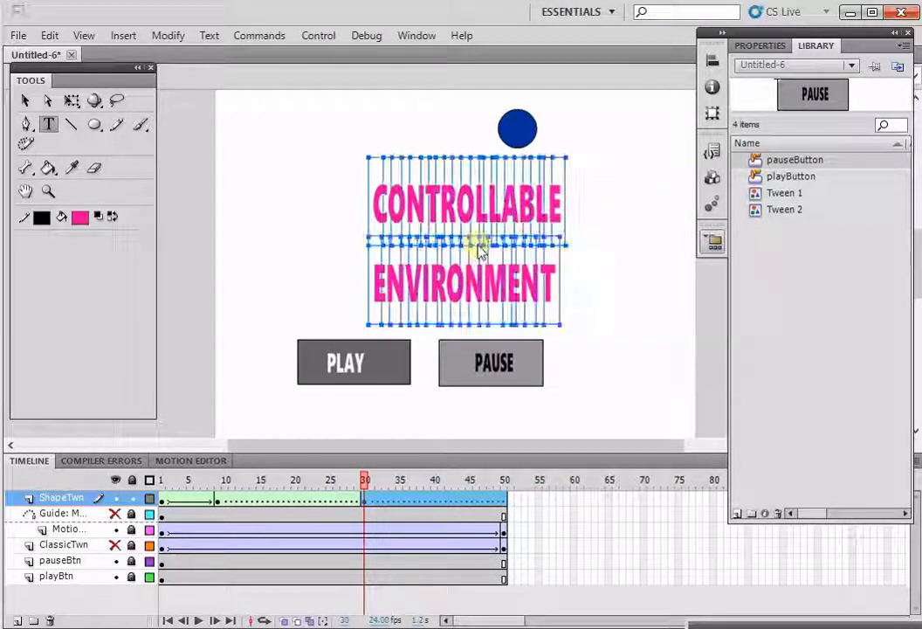
right_click(479, 251)
click(522, 478)
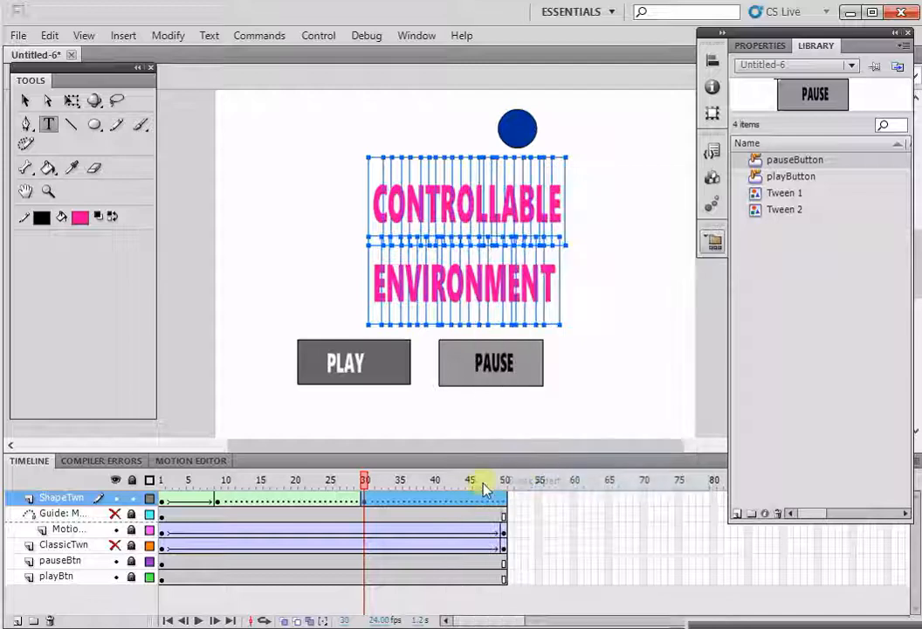
Insert a keyframe at frame 50 of the ShapeTwn layer and delete the pink text shapes from it.
click(504, 500)
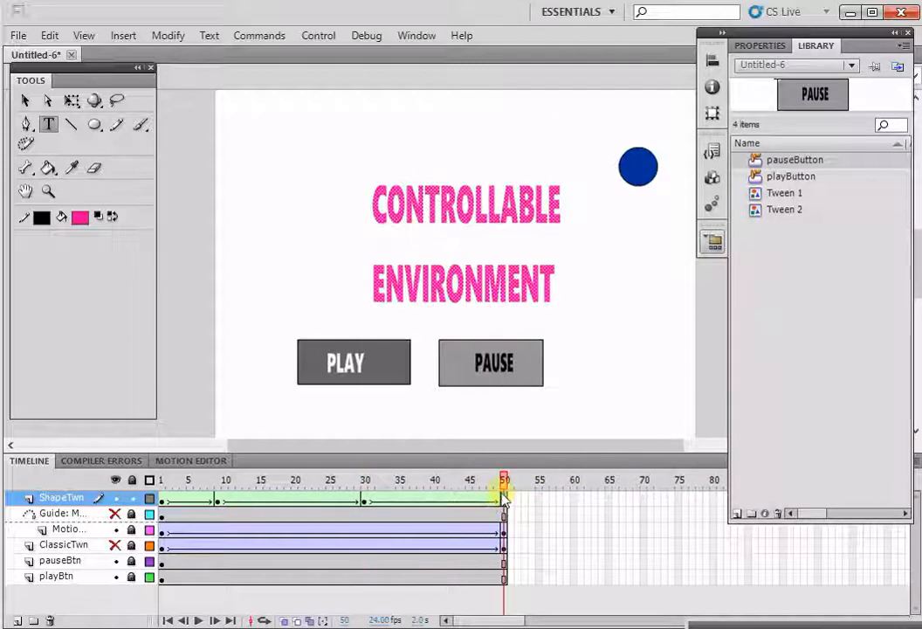
key(ctrl+b)
key(ctrl+b)
click(24, 101)
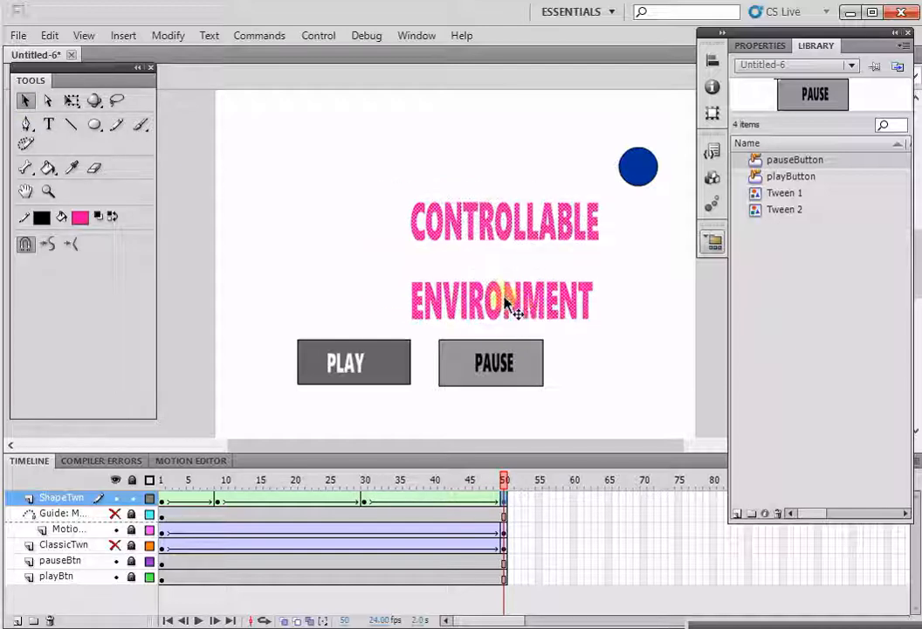
key(Delete)
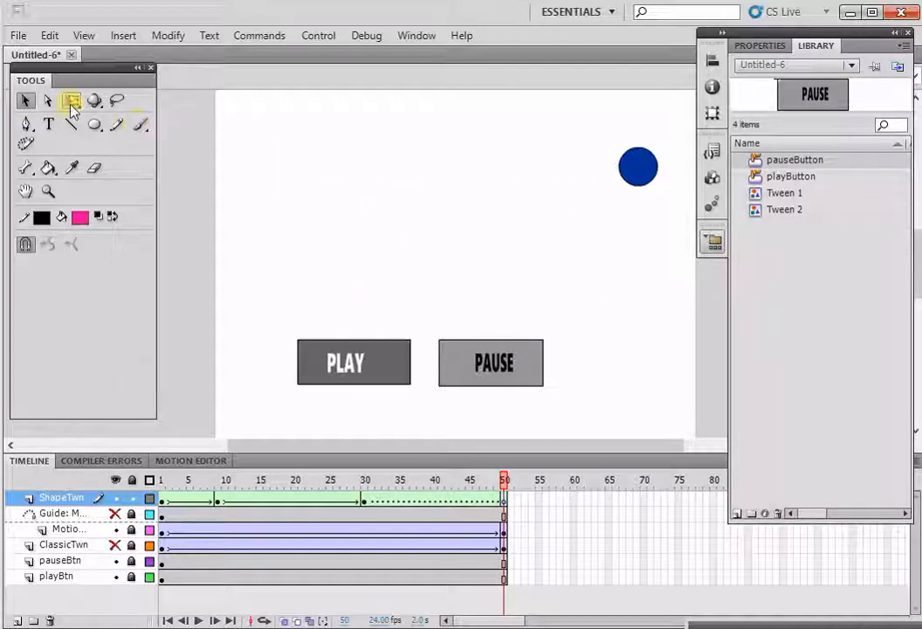
Draw a wide, flat light blue rectangle just above the PLAY and PAUSE buttons on frame 50 of the ShapeTwn layer.
drag(90, 123, 131, 124)
click(81, 219)
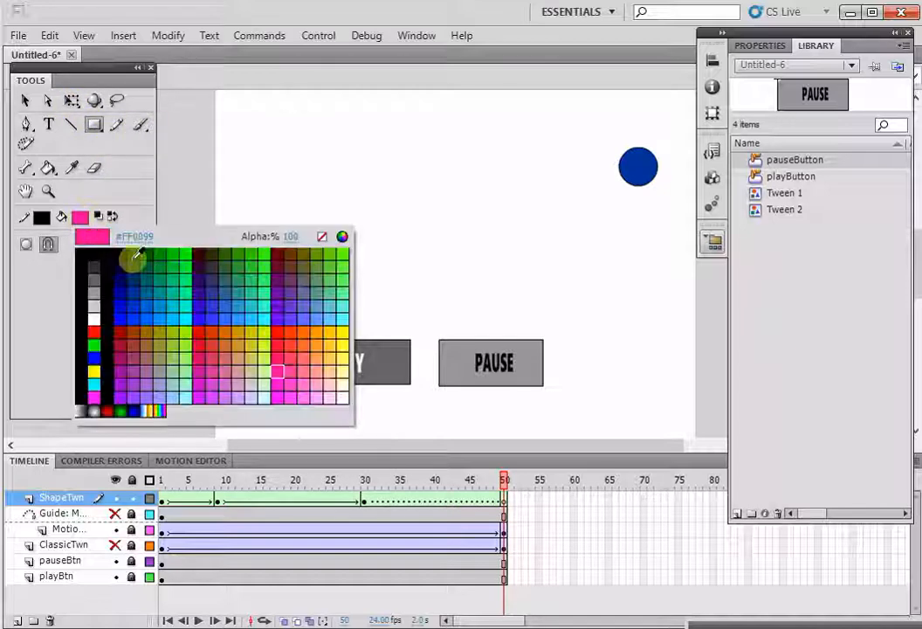
click(242, 318)
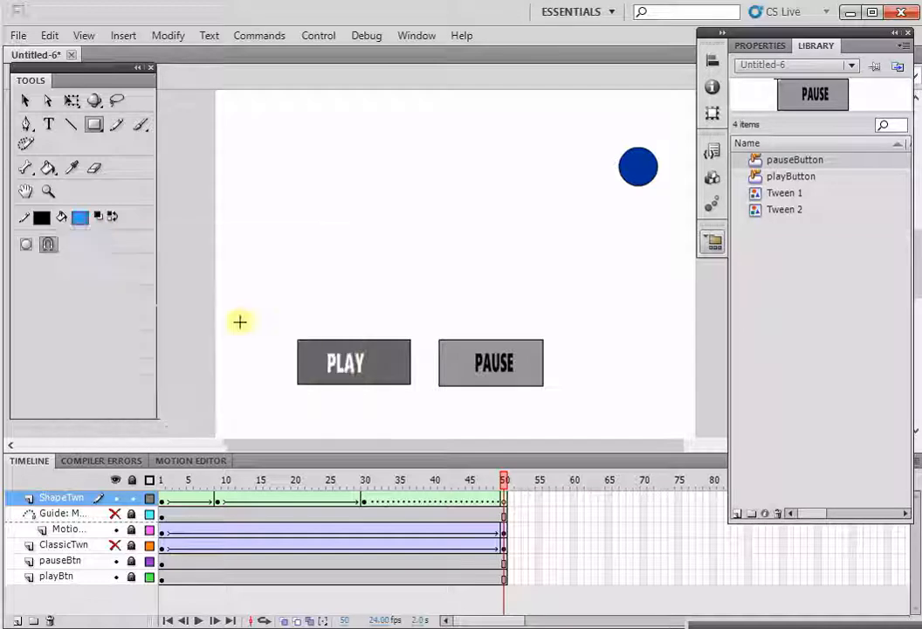
drag(356, 299, 553, 320)
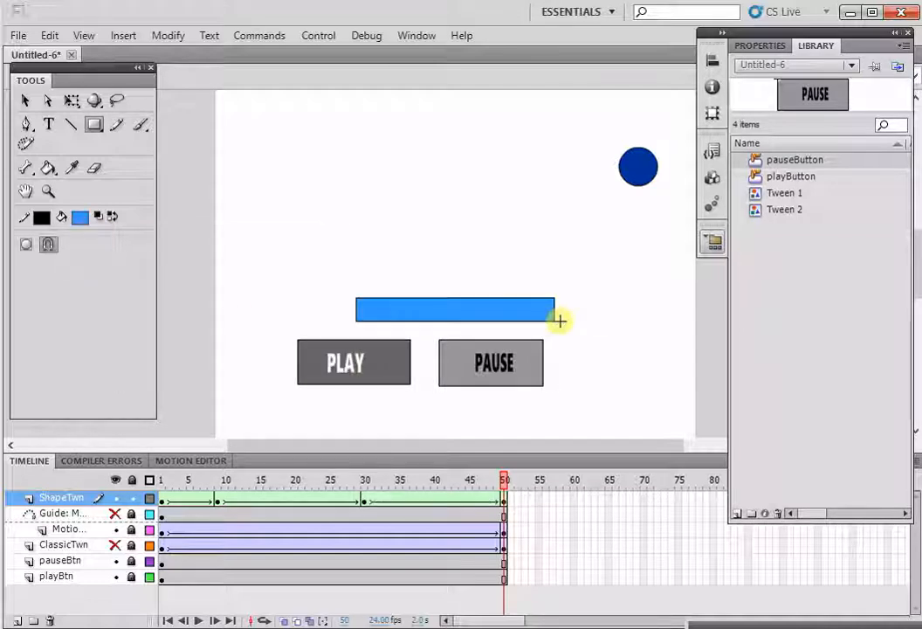
Test the movie, try its PLAY and PAUSE buttons while the animations run, and close the preview.
key(ctrl+Return)
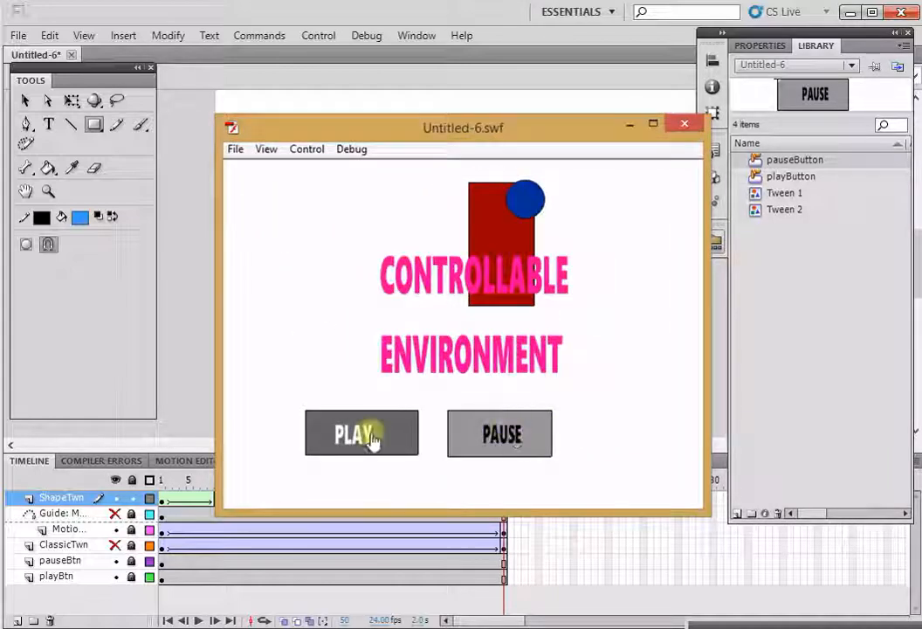
click(359, 434)
click(505, 441)
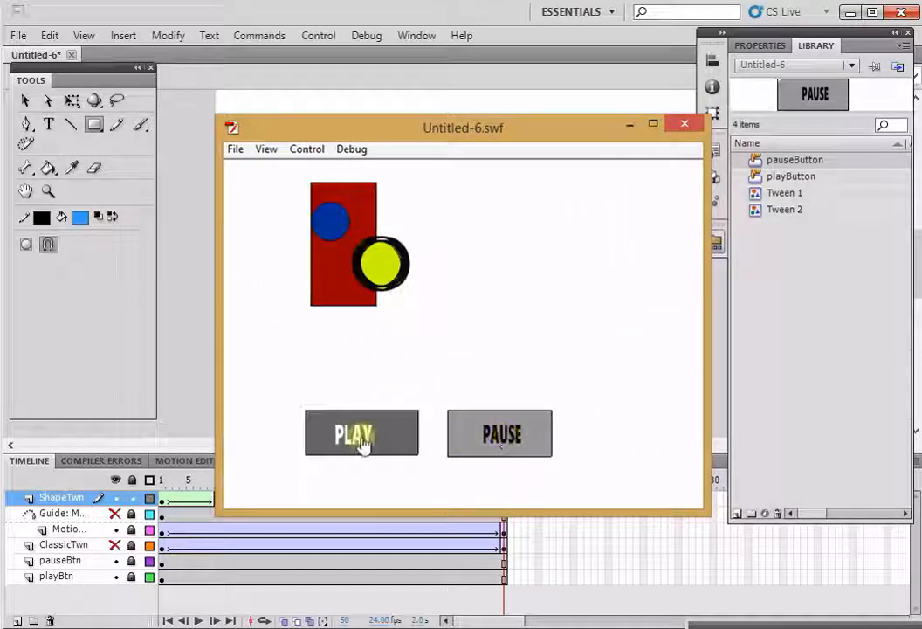
click(360, 440)
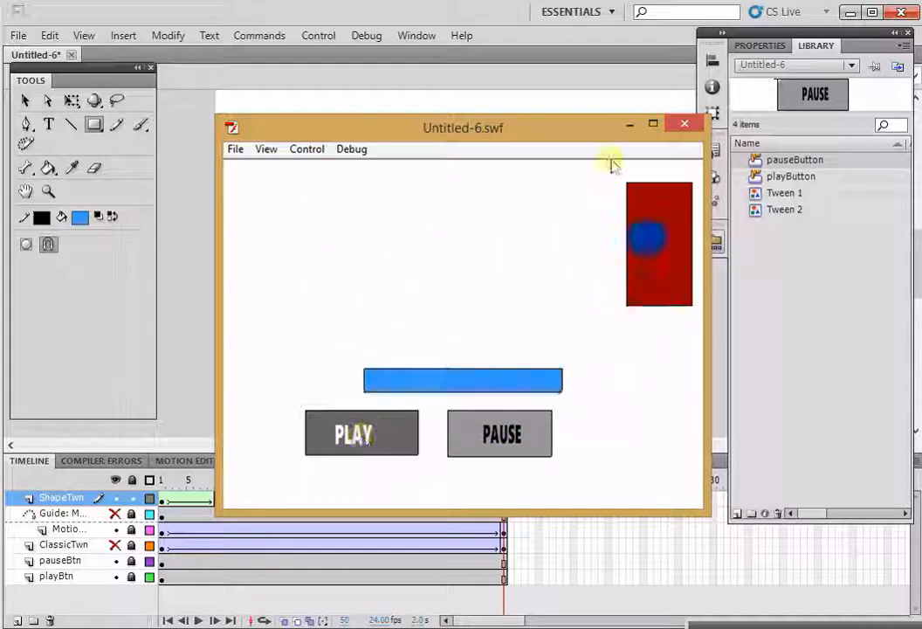
click(686, 124)
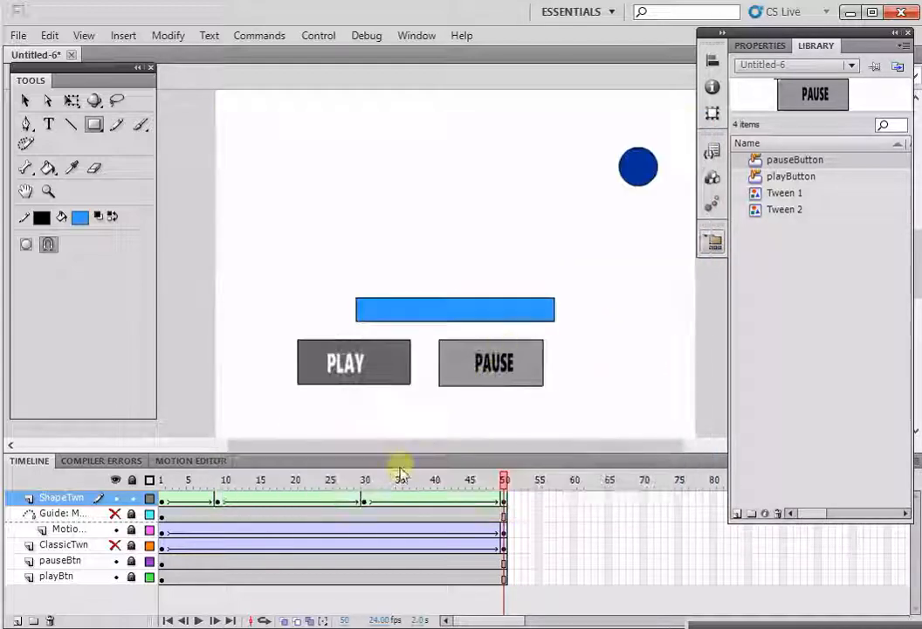
Move the pink text keyframe of the ShapeTwn layer to frame 37, test the movie and close the preview.
click(364, 499)
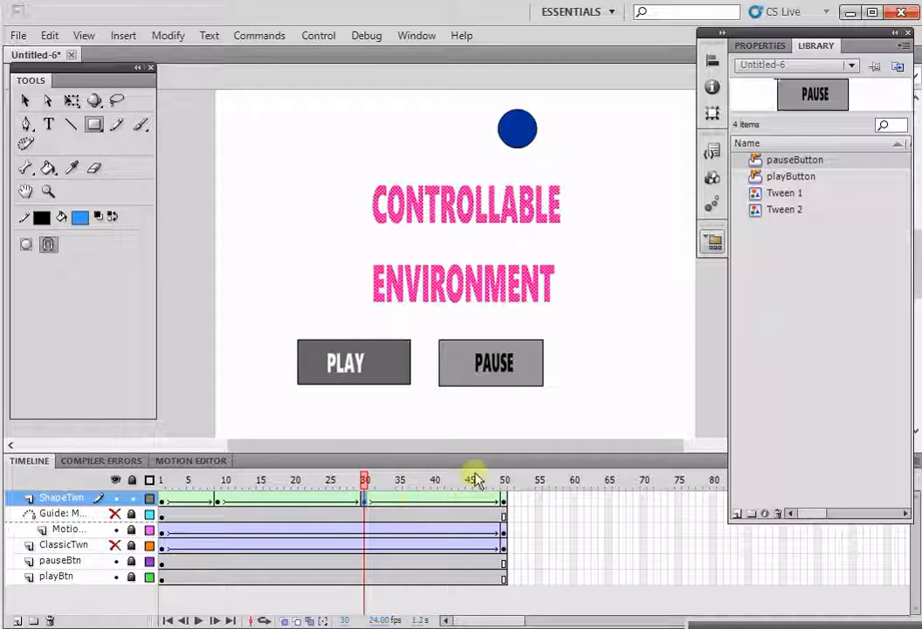
key(Return)
key(ctrl+Return)
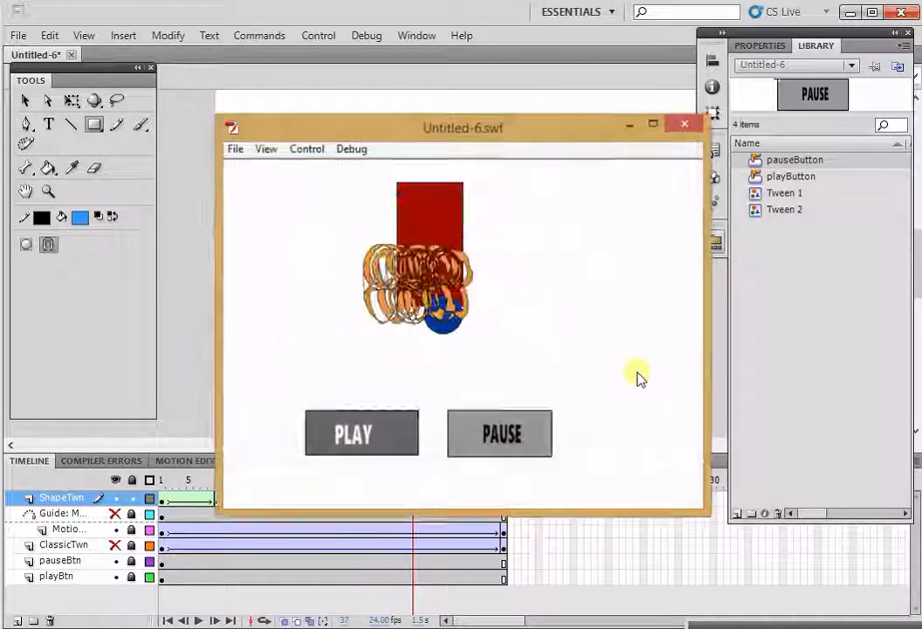
click(684, 123)
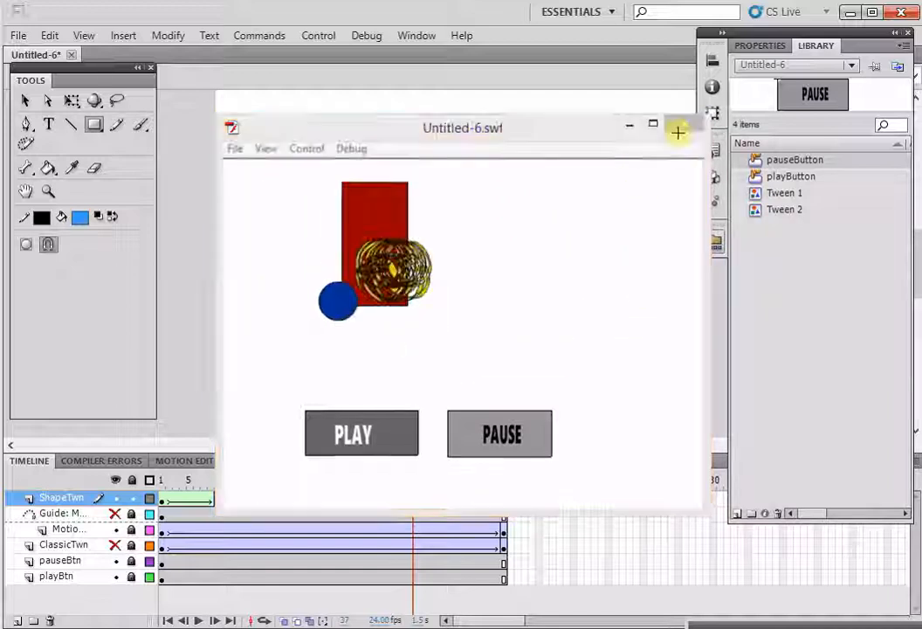
Move the pink text keyframe of the ShapeTwn layer to frame 27, test the movie and close the preview.
click(411, 498)
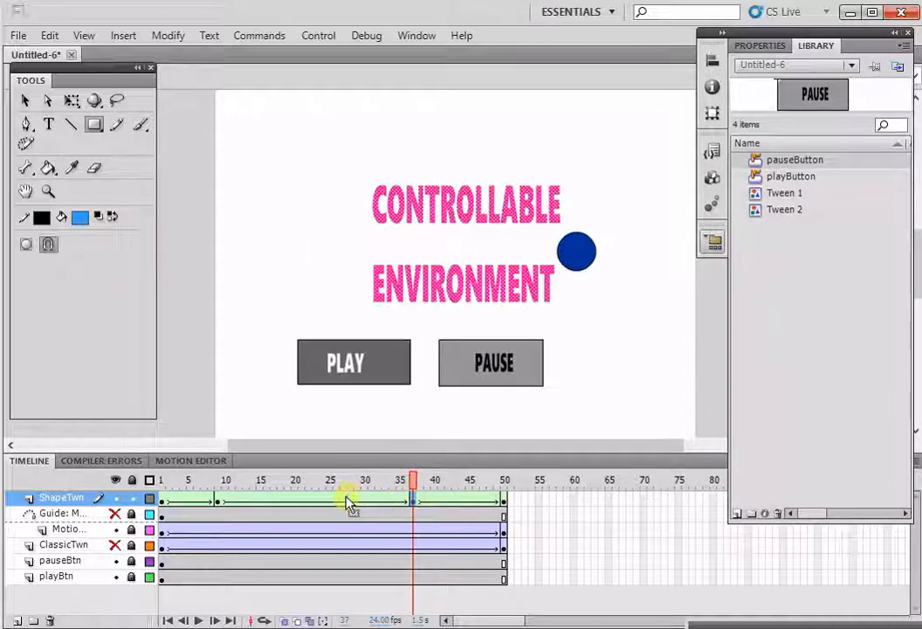
click(343, 500)
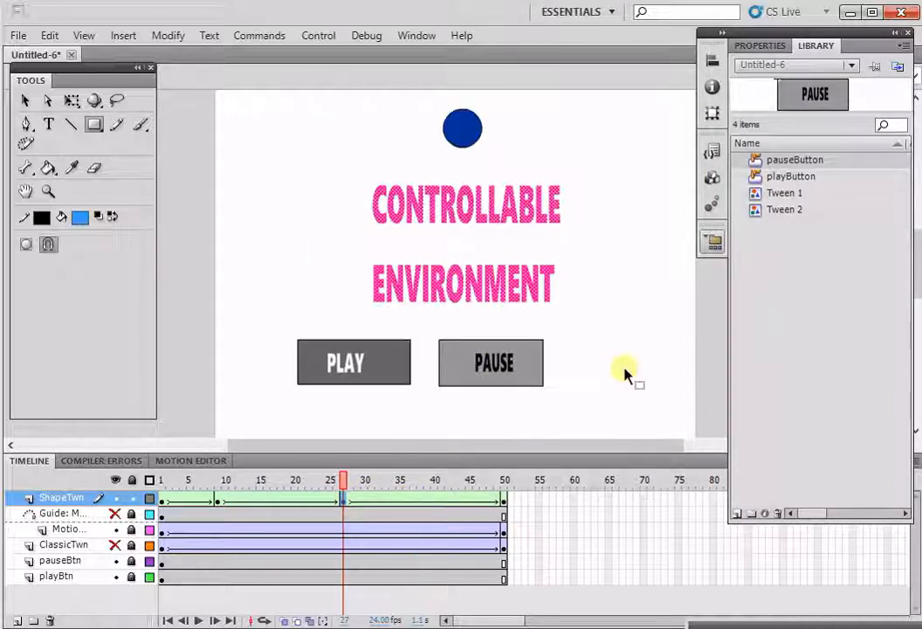
key(ctrl+Return)
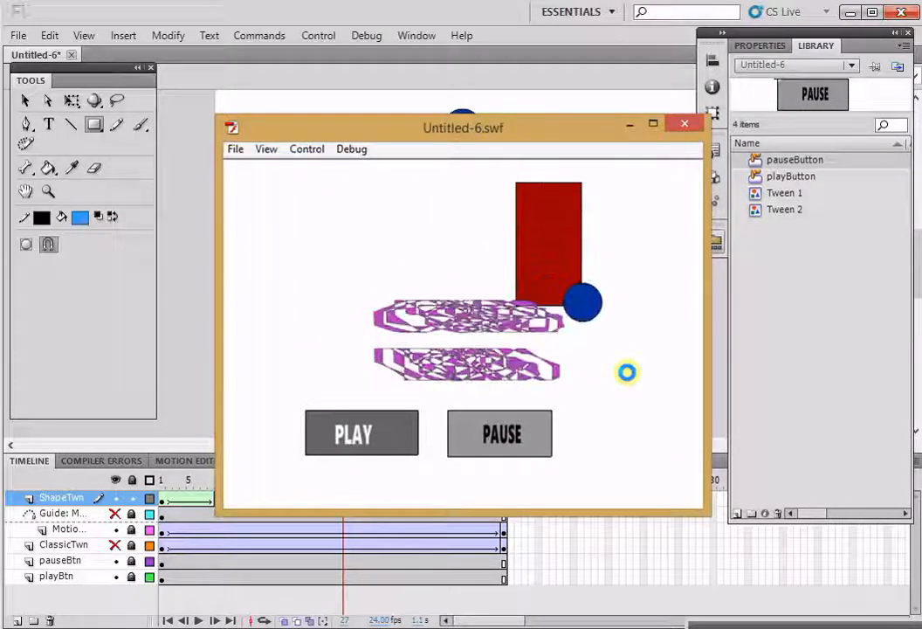
click(684, 124)
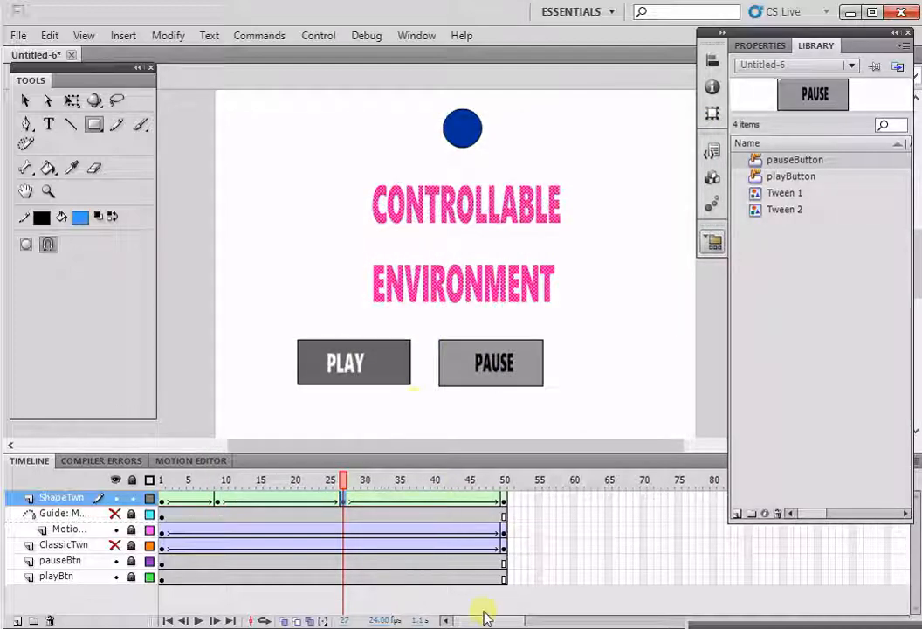
Insert a keyframe at frame 51 on each of the six layers, from ShapeTwn down to playBtn.
drag(491, 620, 522, 620)
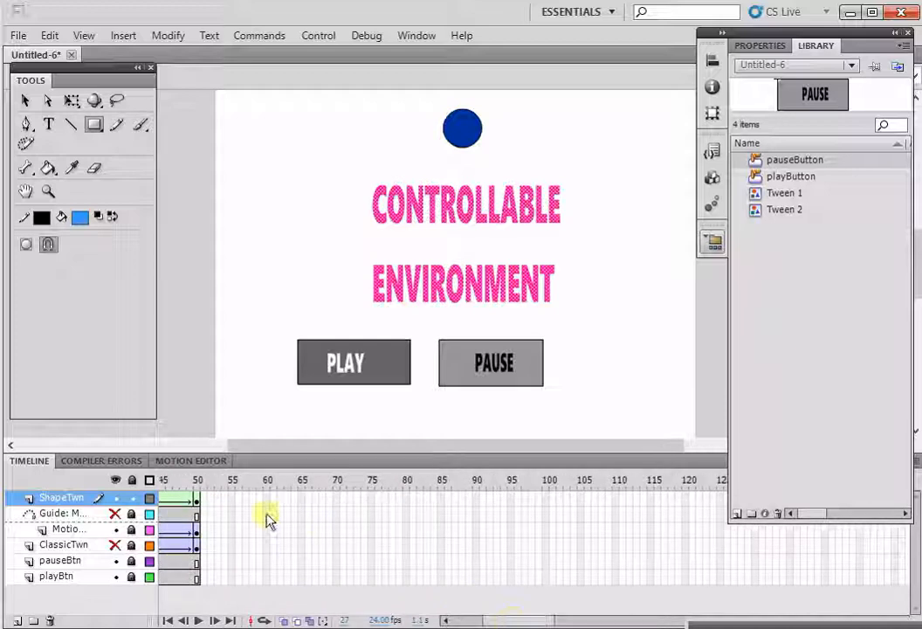
click(206, 499)
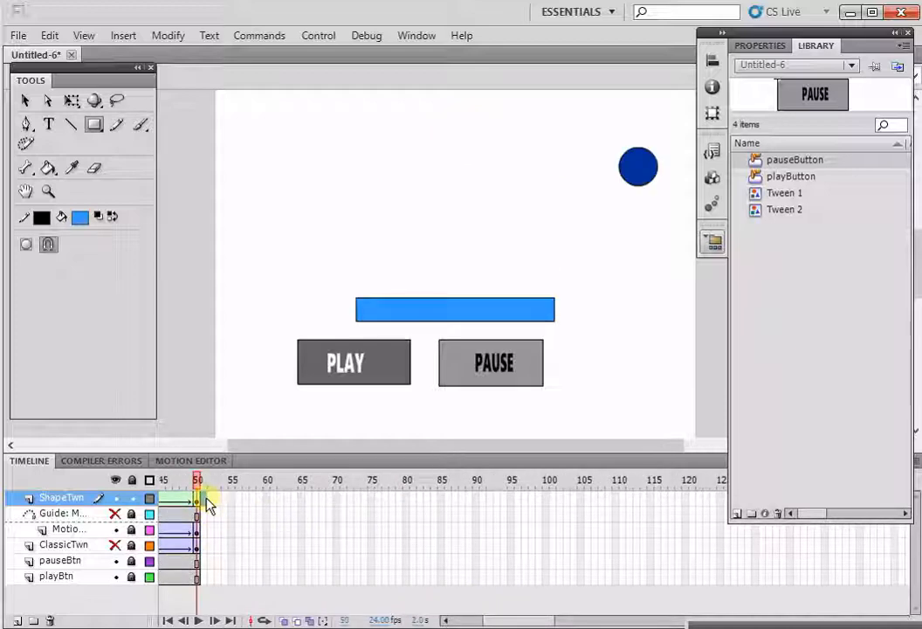
key(F6)
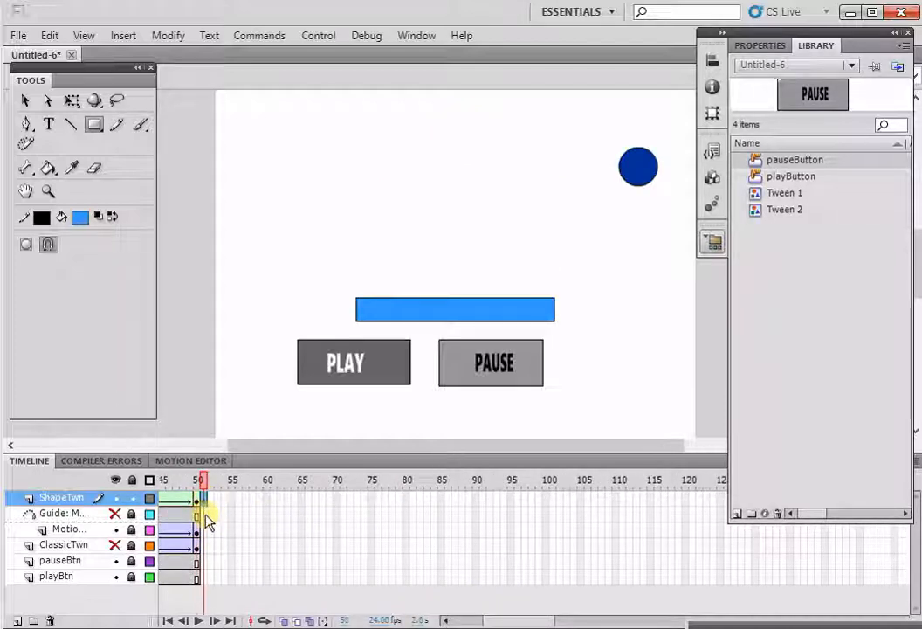
click(205, 514)
key(F6)
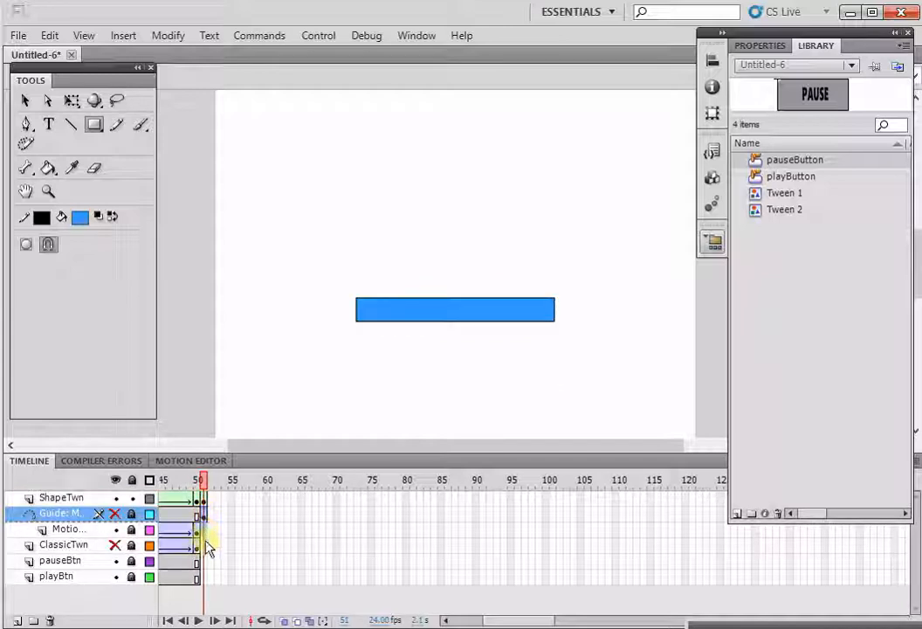
click(206, 529)
key(F6)
click(206, 545)
key(F6)
click(206, 561)
key(F6)
click(206, 576)
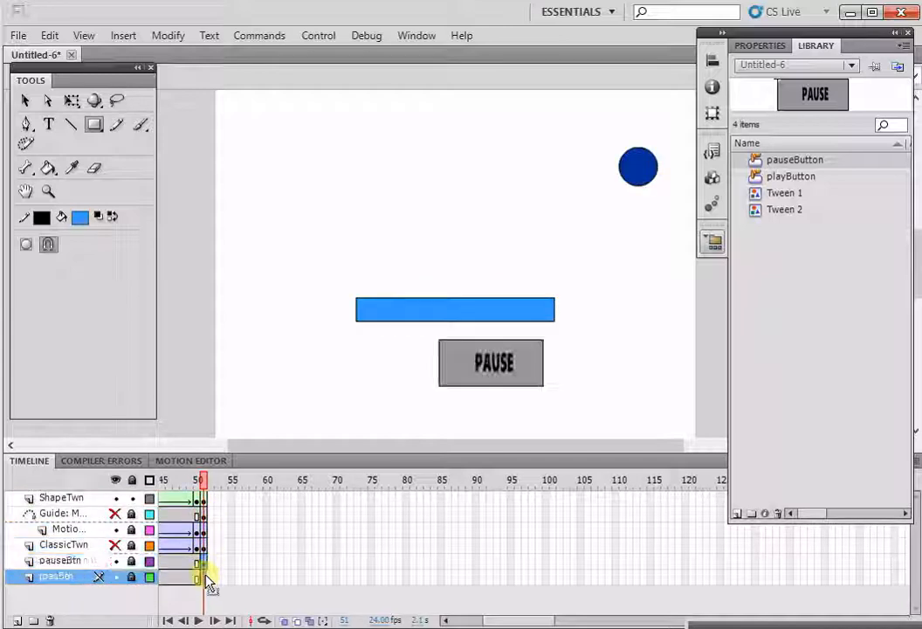
key(F6)
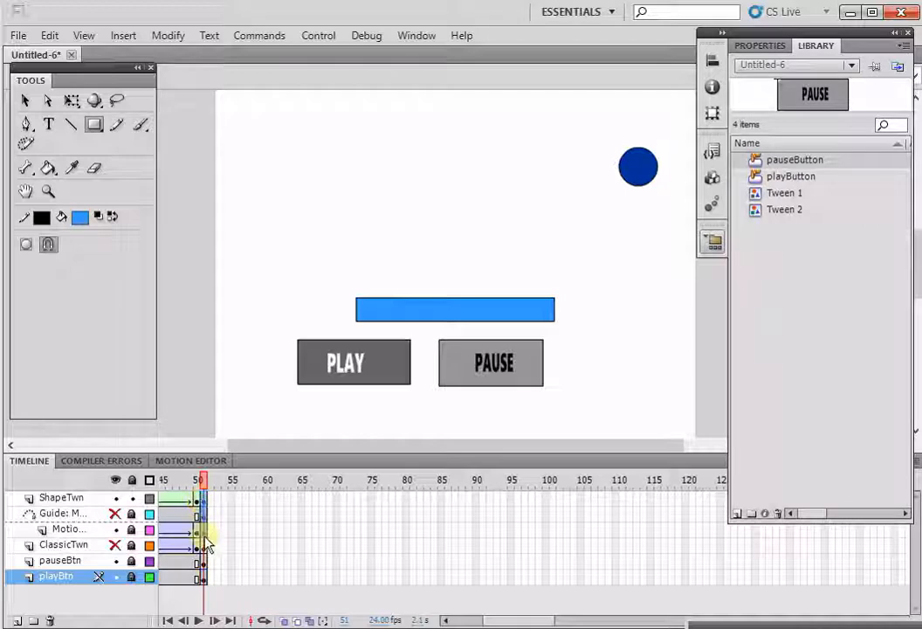
Extend all six layers with frames up to frame 82.
drag(208, 573, 208, 575)
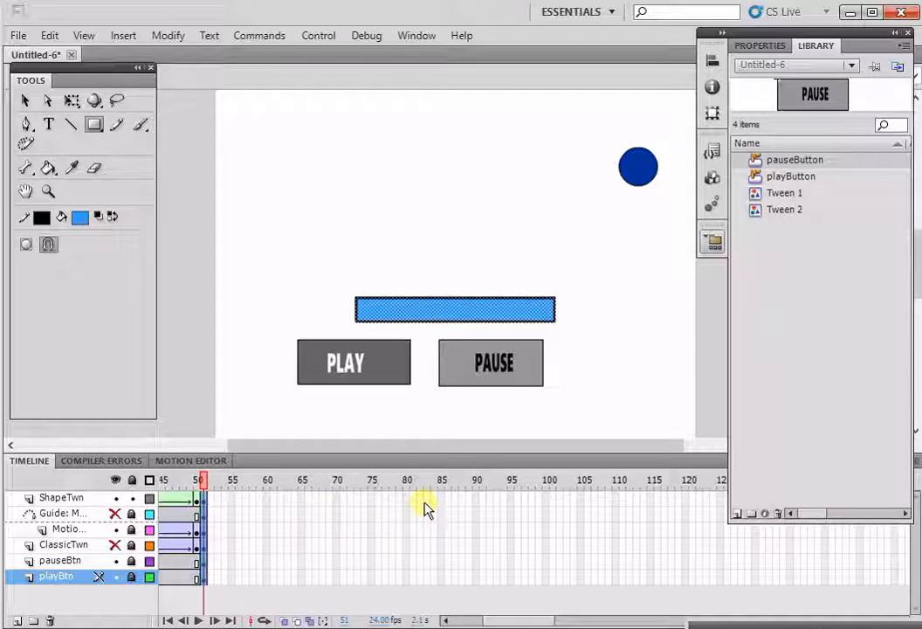
drag(425, 502, 424, 566)
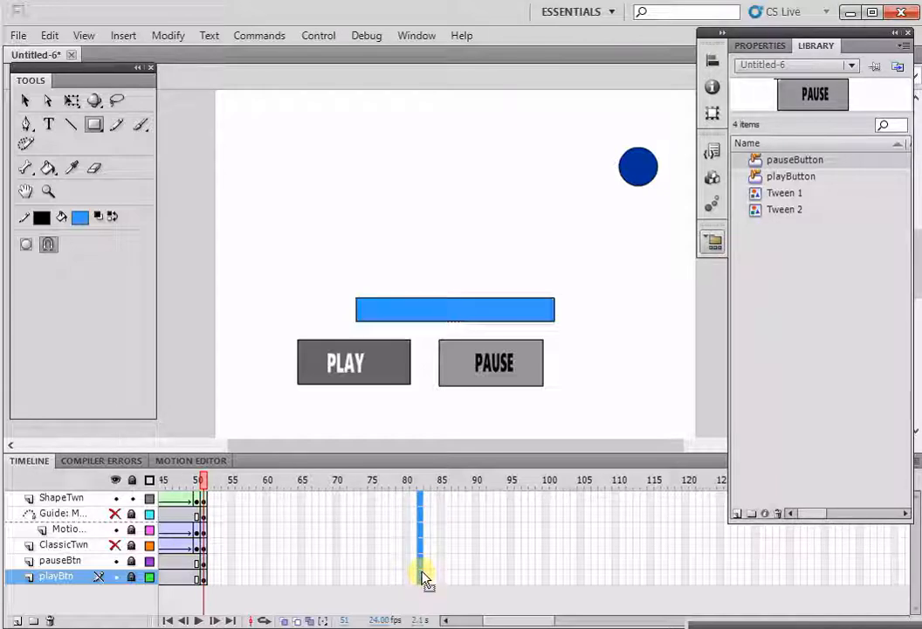
key(F5)
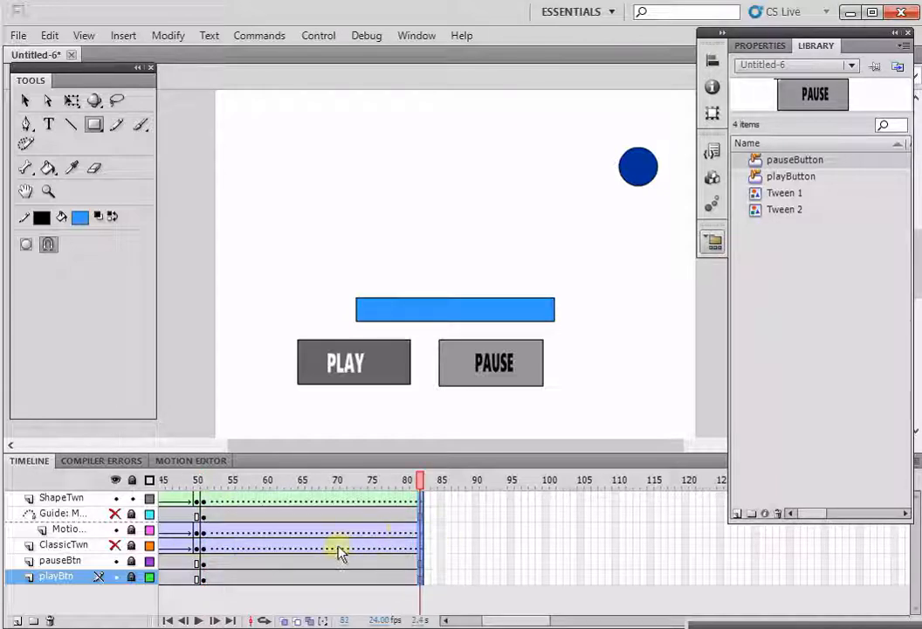
Clear the frame 51 keyframes on the ClassicTwn, motion and ShapeTwn layers.
right_click(339, 549)
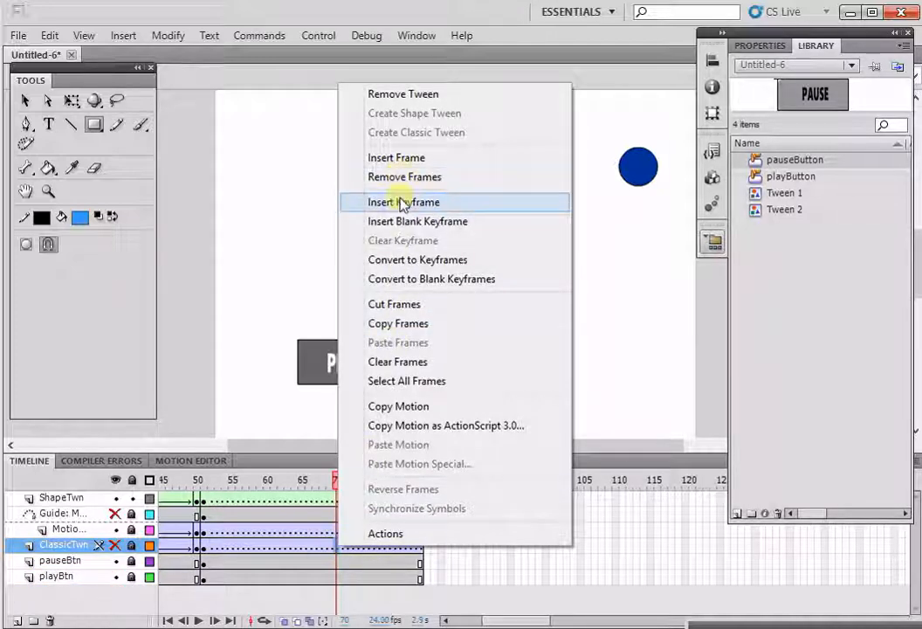
click(201, 546)
right_click(202, 546)
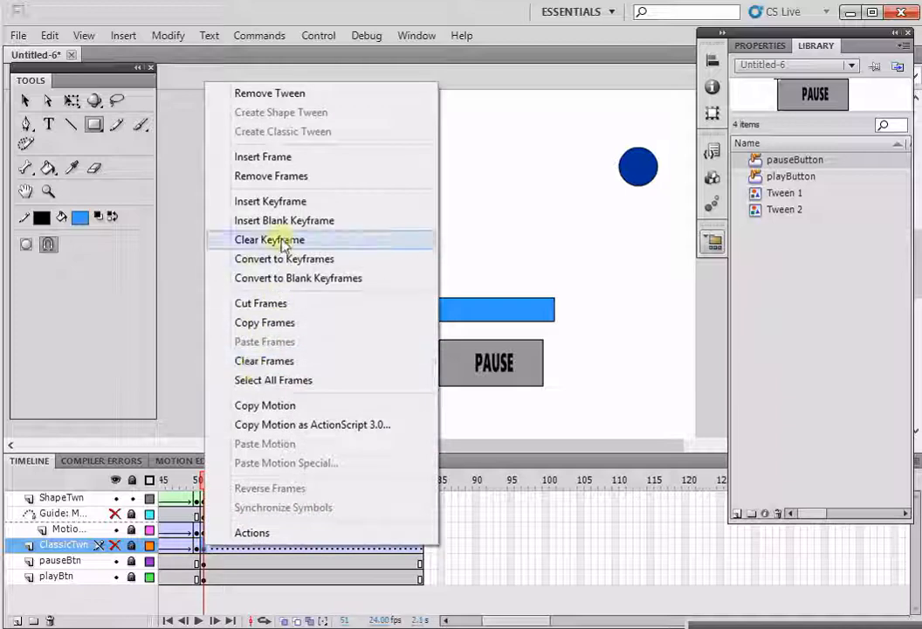
click(278, 239)
right_click(201, 529)
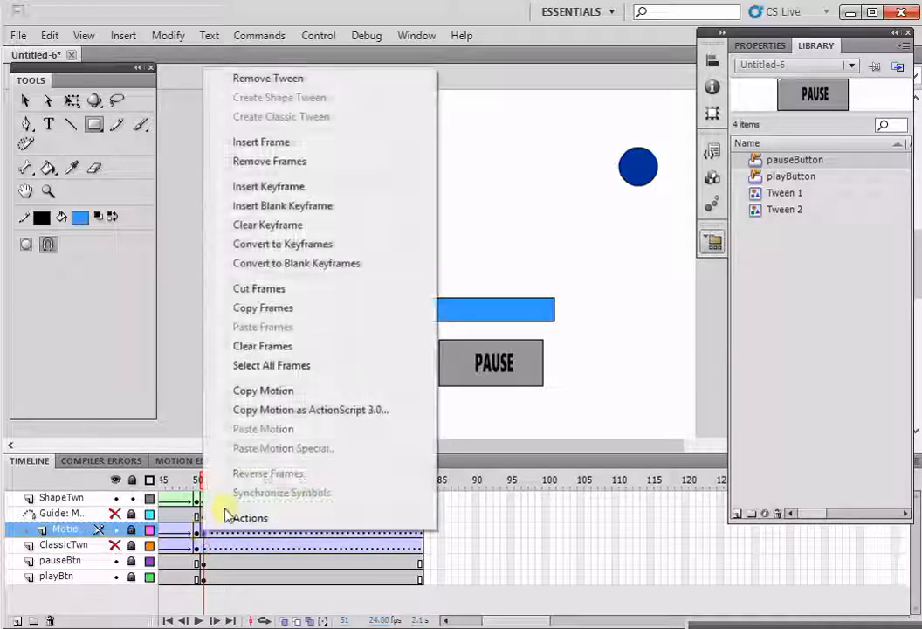
click(262, 224)
right_click(204, 499)
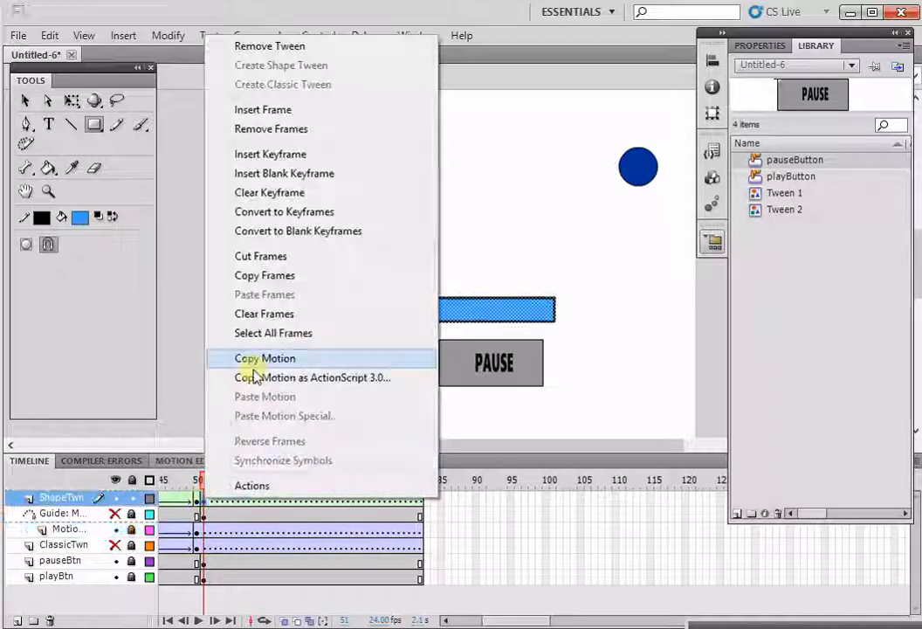
click(269, 191)
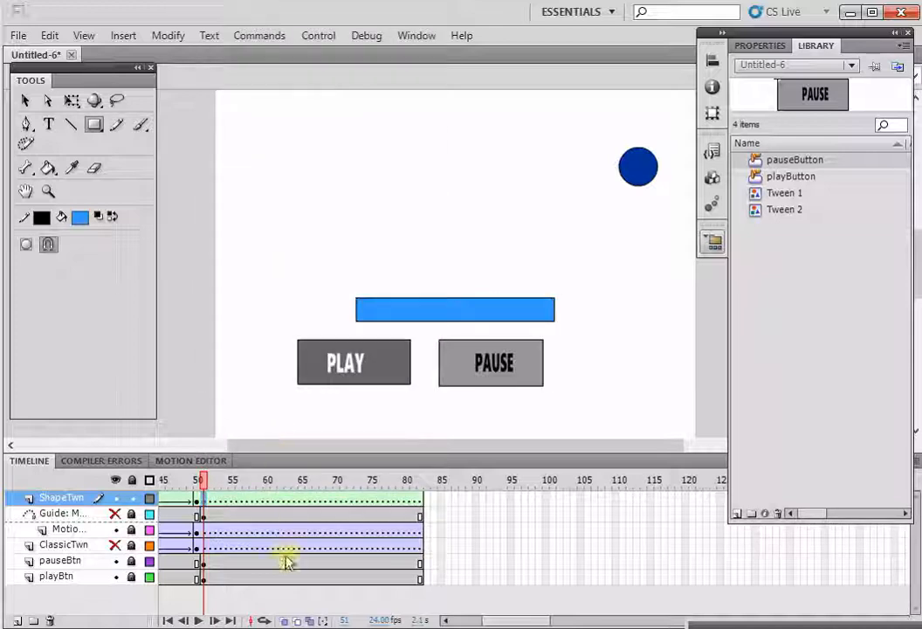
Test the movie, close the preview and undo the frames added beyond frame 50 on all layers.
drag(531, 620, 503, 626)
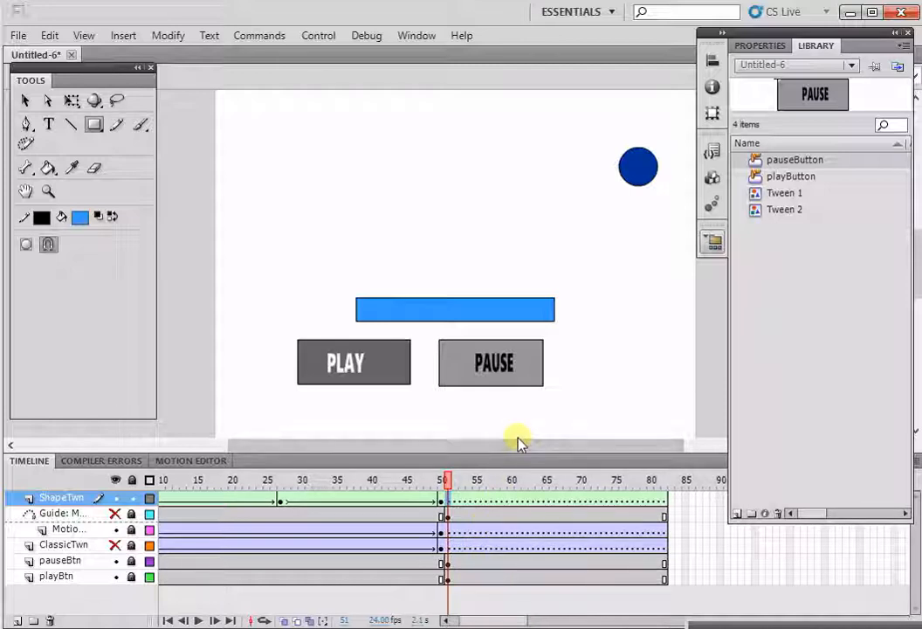
key(ctrl+Return)
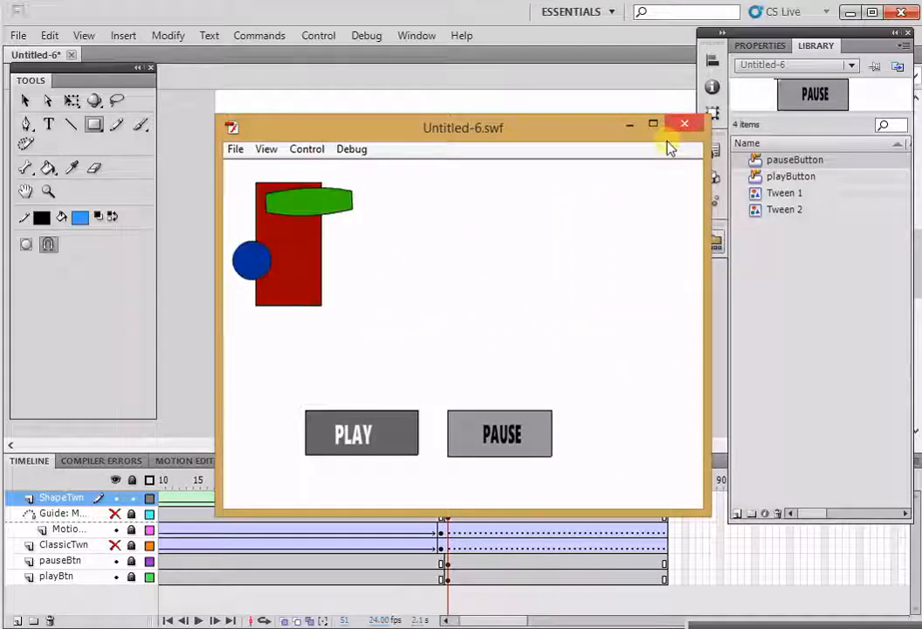
click(687, 127)
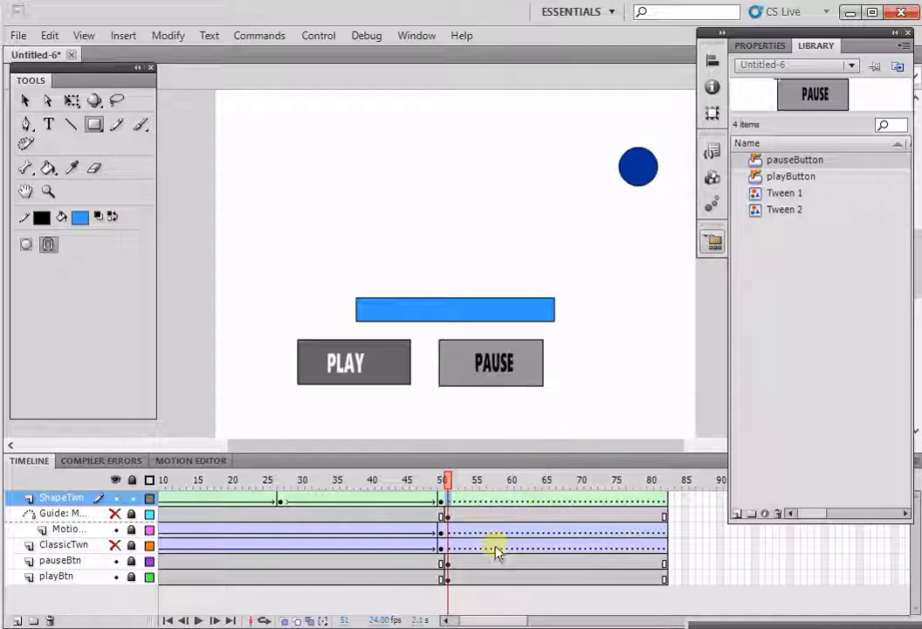
click(481, 488)
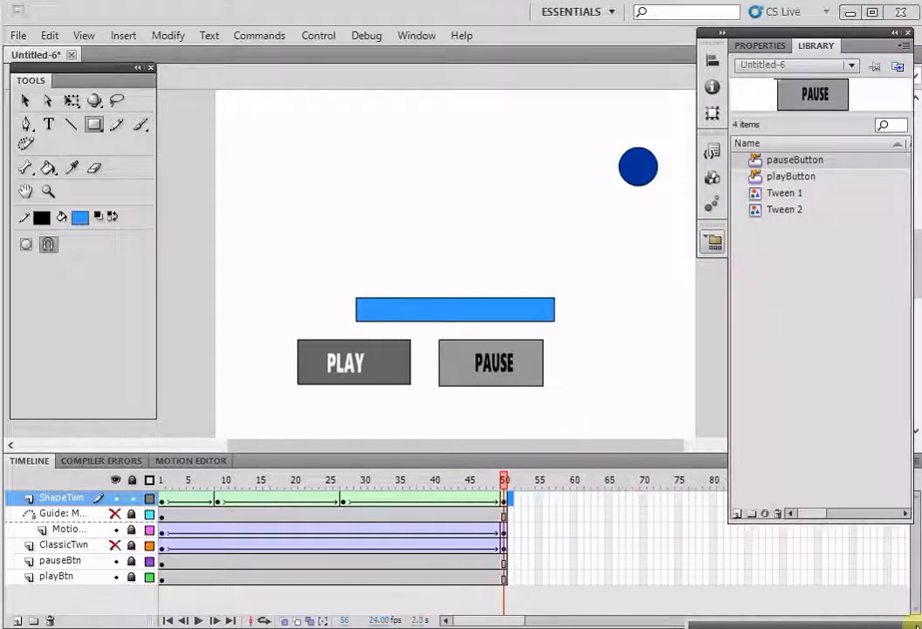
Insert a new layer above ShapeTwn and name it Uncontrollable.
right_click(71, 498)
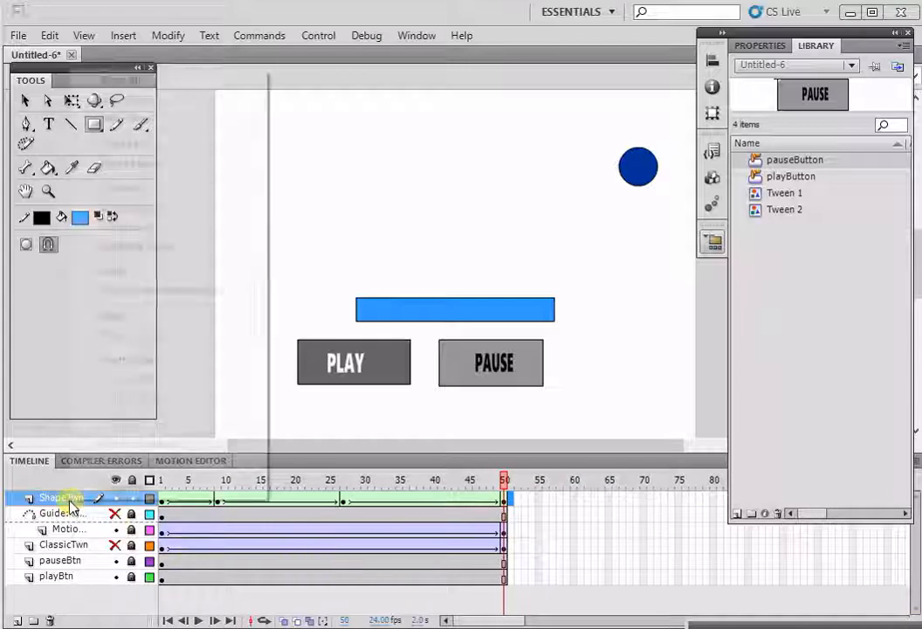
click(129, 147)
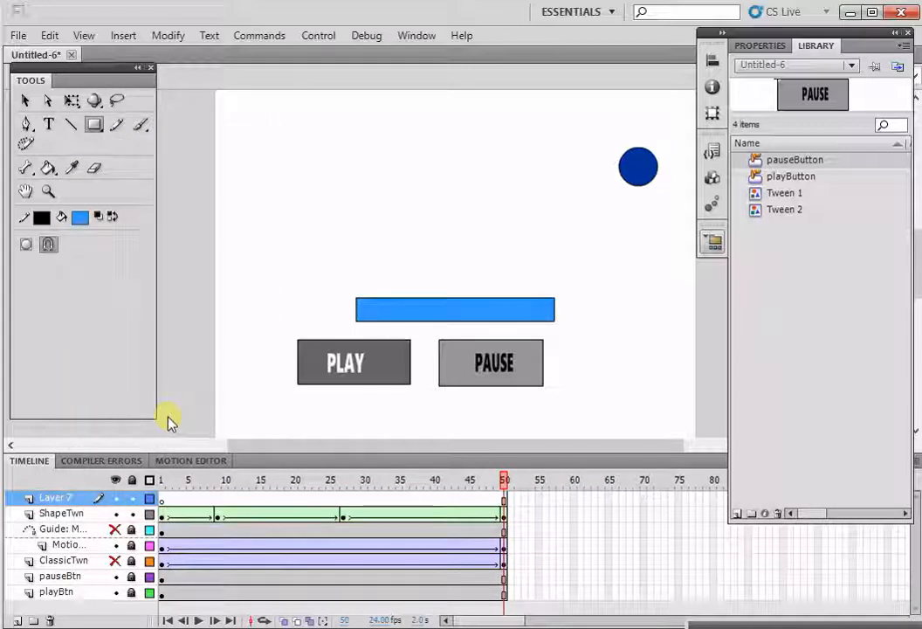
double_click(61, 498)
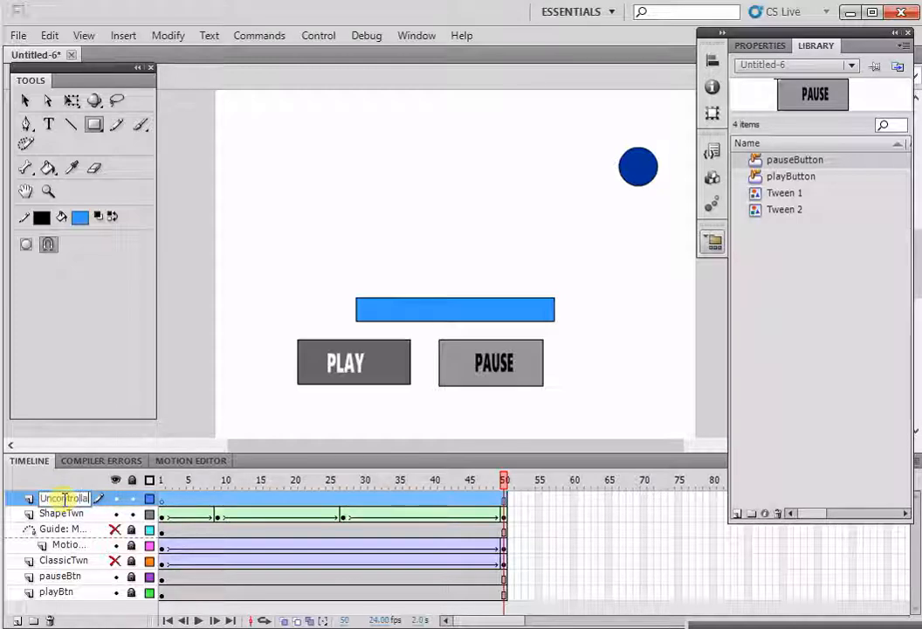
text(Uncontrollabe)
key(BackSpace)
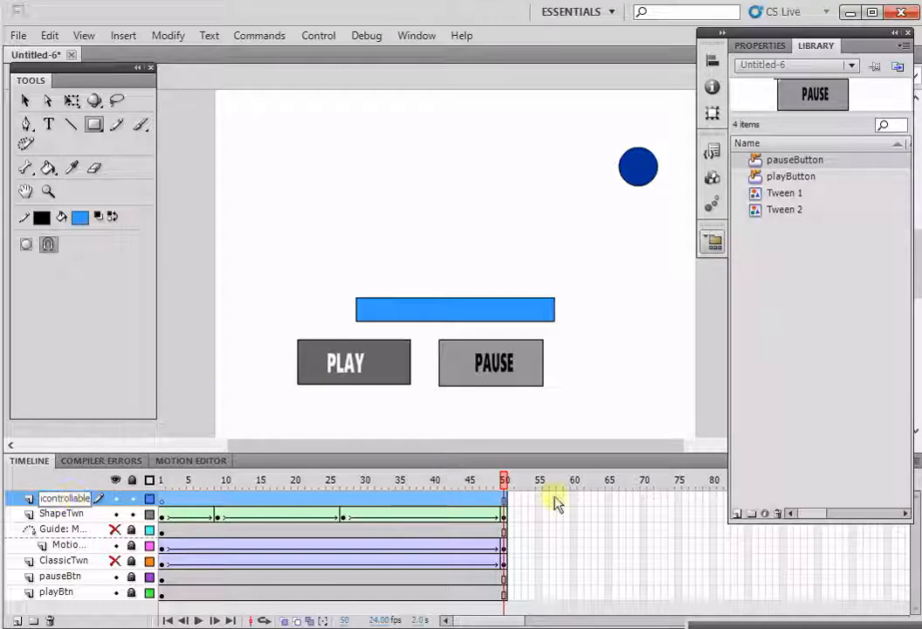
click(505, 499)
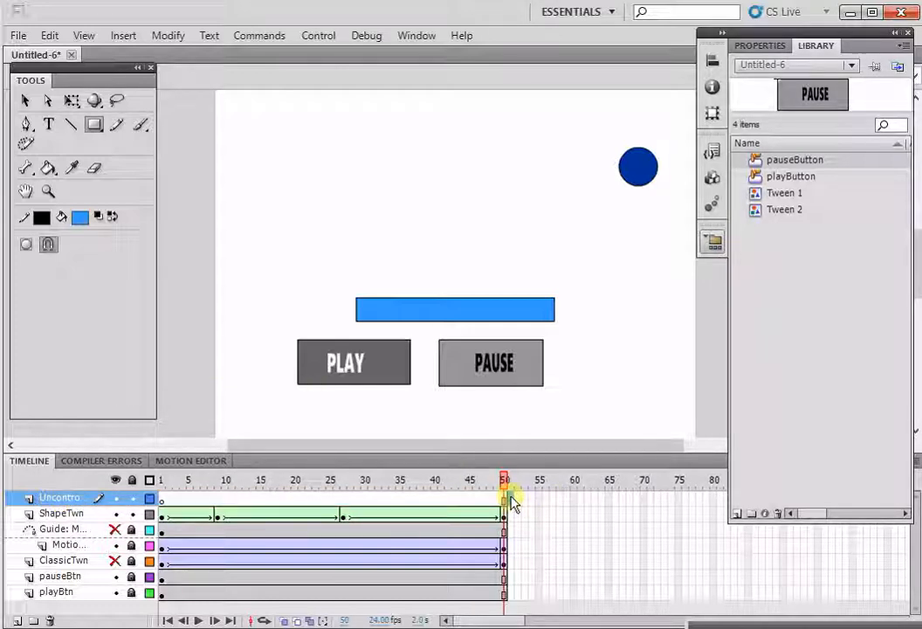
Insert a blank keyframe at frame 51 of the Uncontrollable layer and extend the layer to frame 90.
click(514, 502)
drag(495, 615, 525, 621)
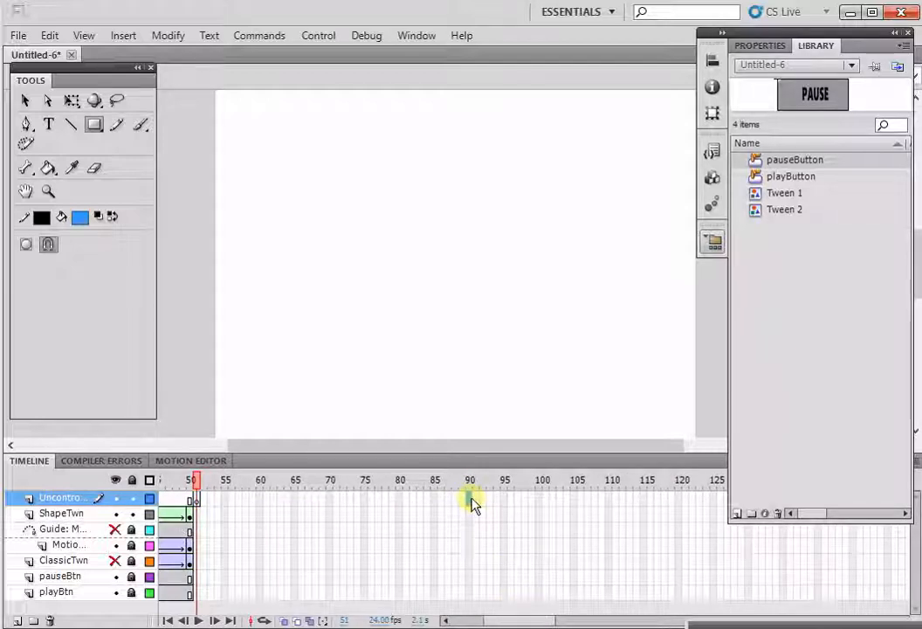
click(470, 501)
key(F6)
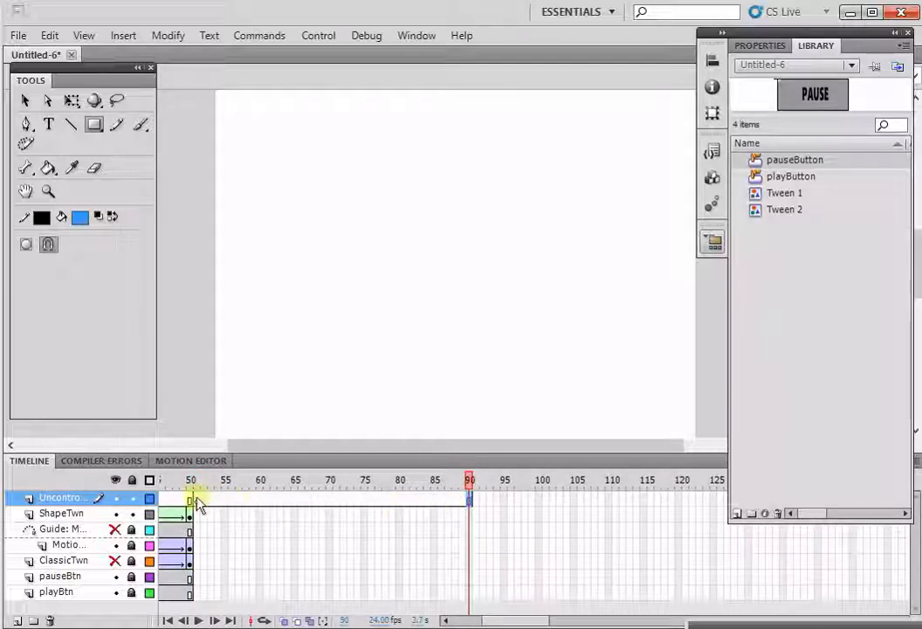
Draw an orange-brown square with a black outline near the stage's upper left at frame 51 of the Uncontrollable layer.
click(195, 499)
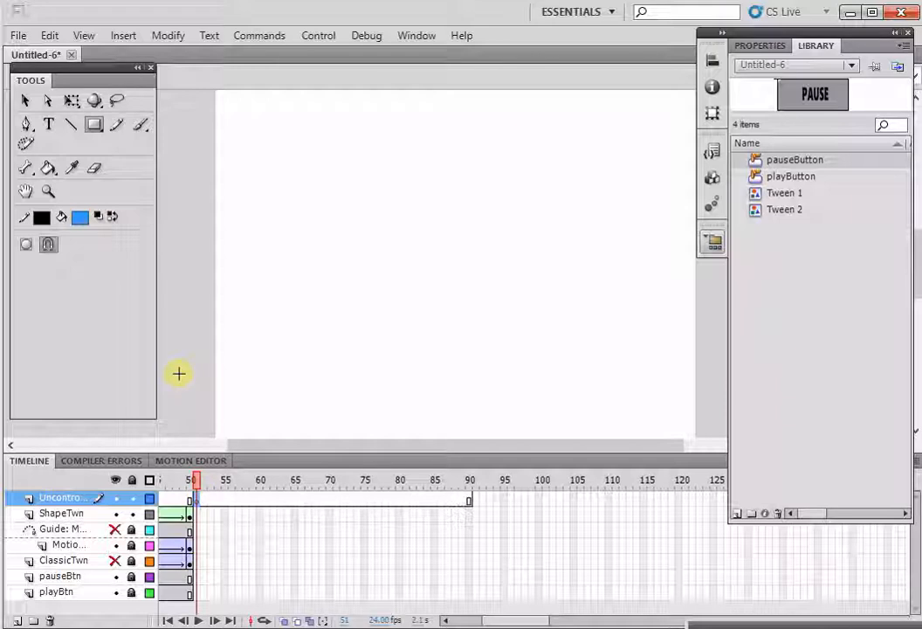
click(92, 124)
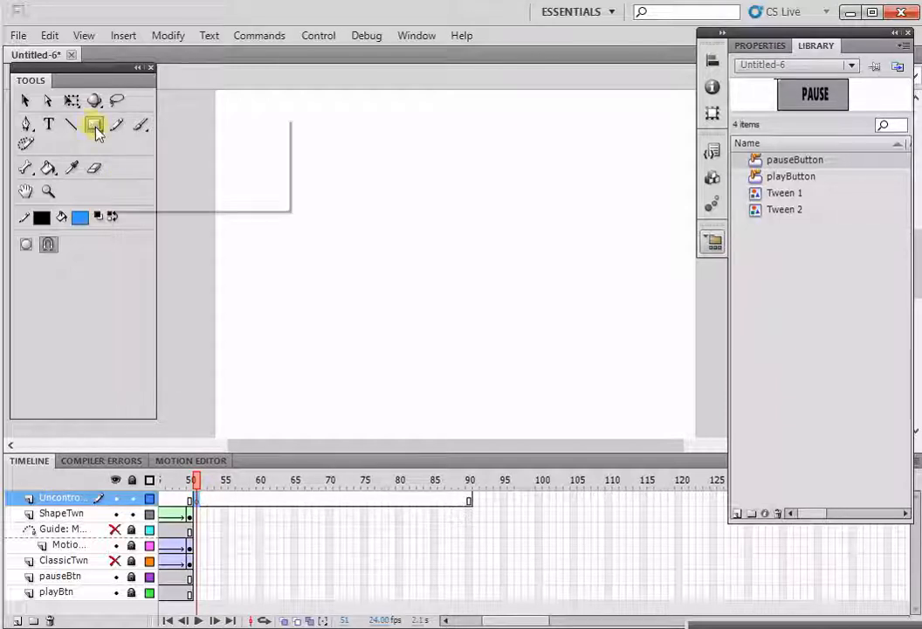
click(149, 128)
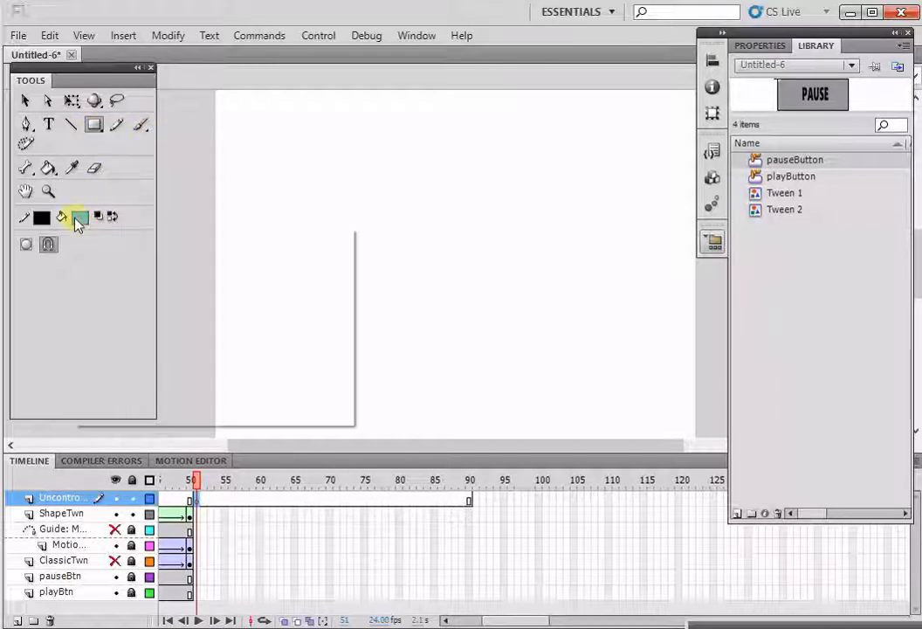
click(77, 220)
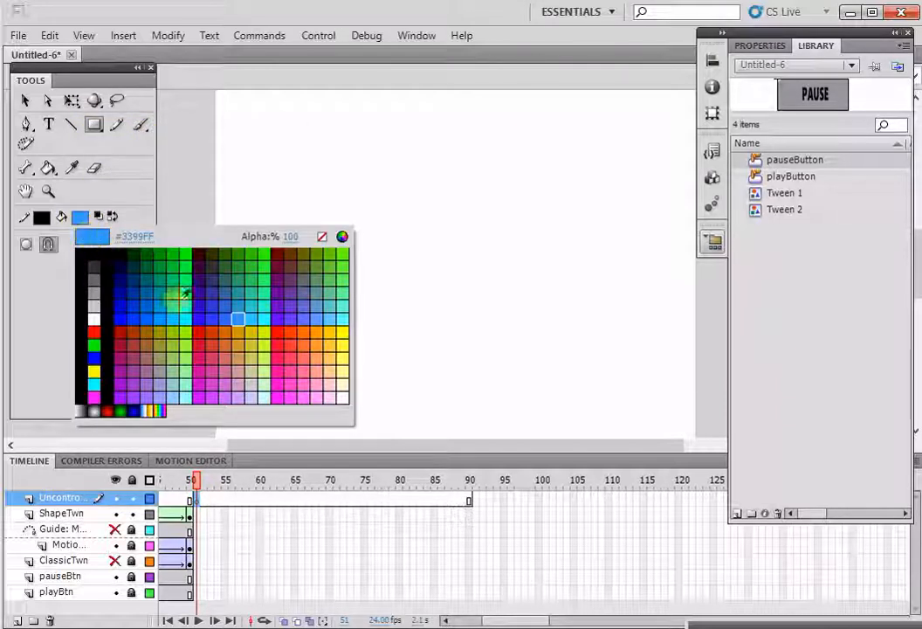
click(252, 335)
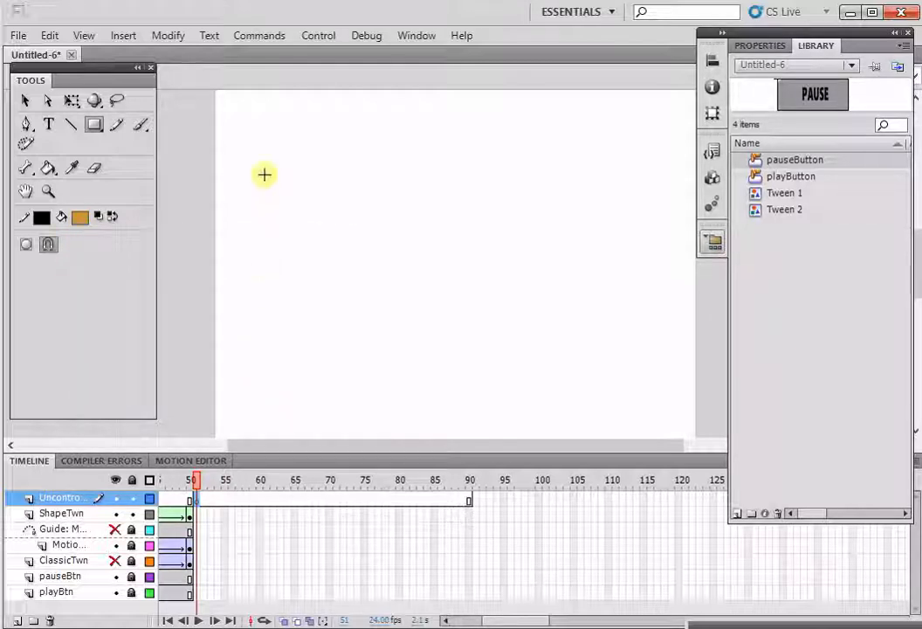
drag(263, 174, 330, 239)
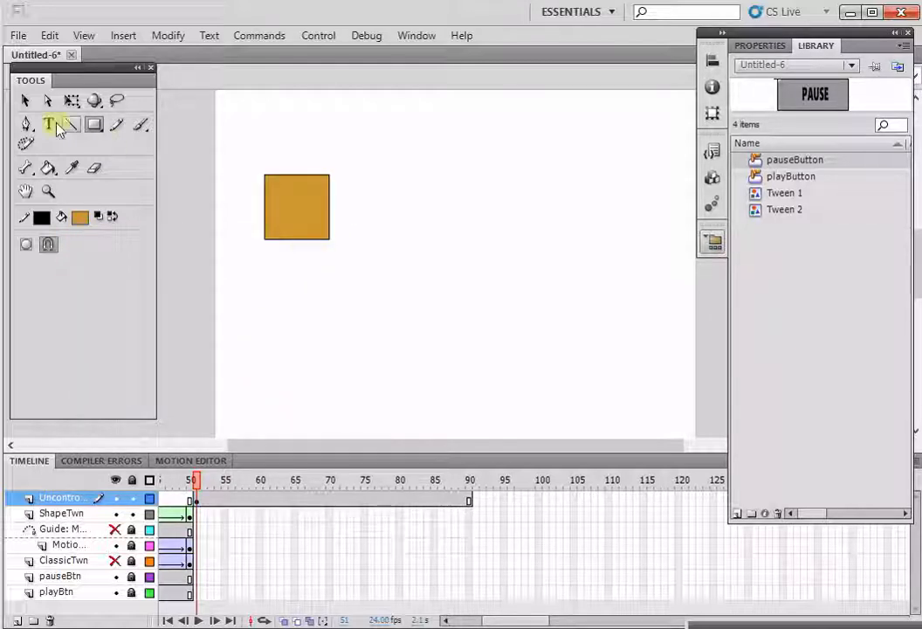
Create a motion tween on the square's fill, converting it to a symbol.
click(25, 100)
right_click(305, 215)
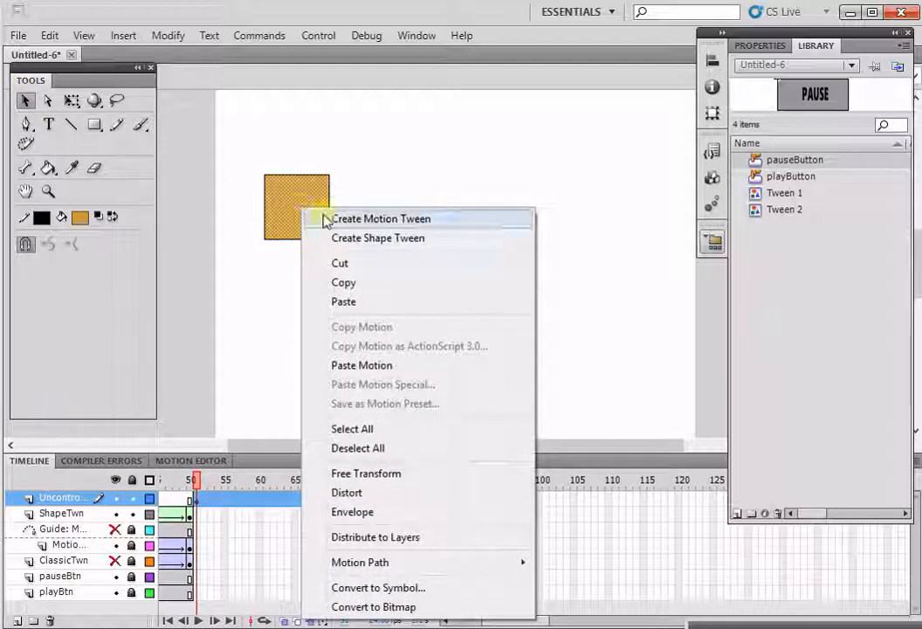
click(325, 214)
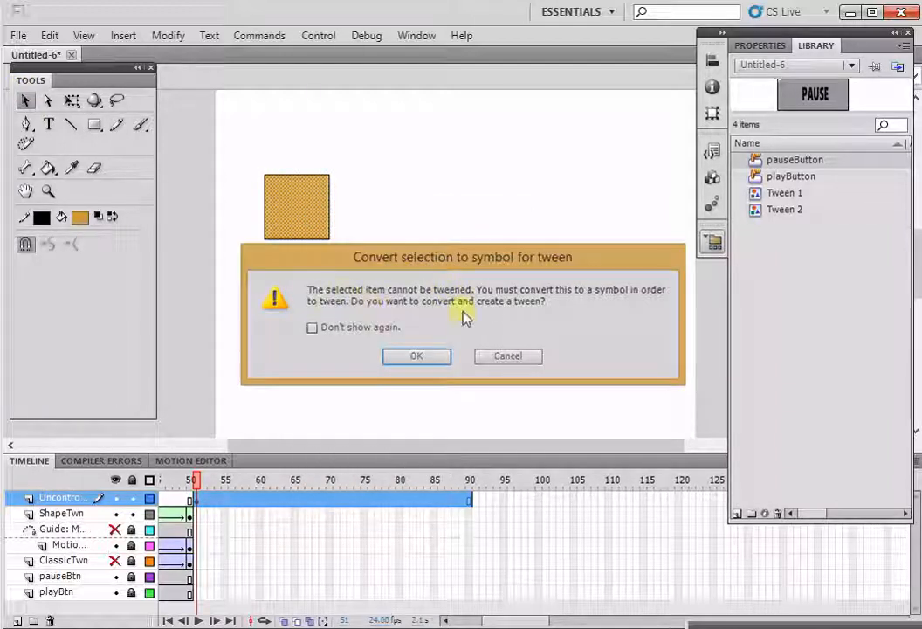
click(417, 356)
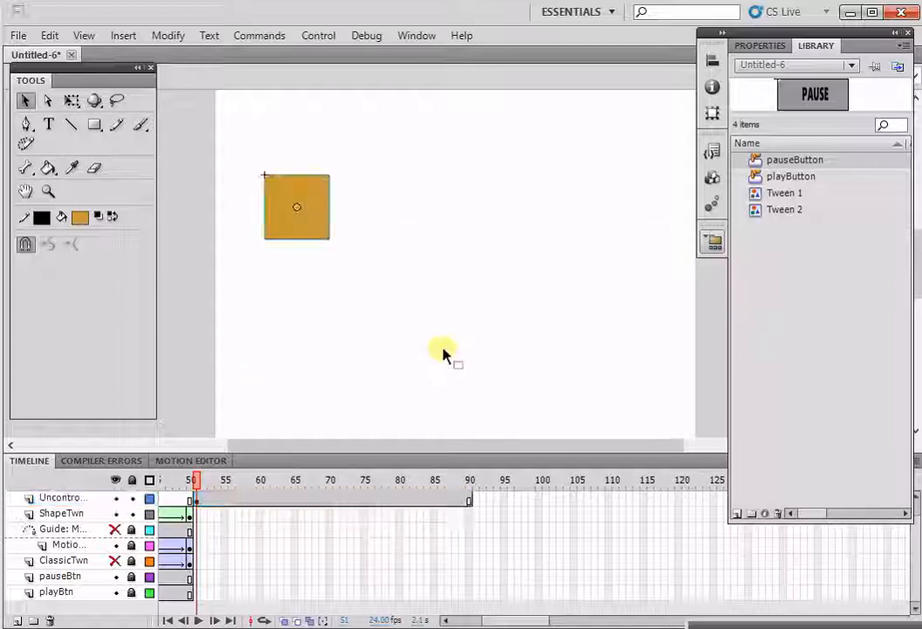
Move the tweened square to different stage positions at frames 57, 64, 71, 81 and 90 to form a zigzag motion path.
click(241, 498)
drag(302, 223, 624, 379)
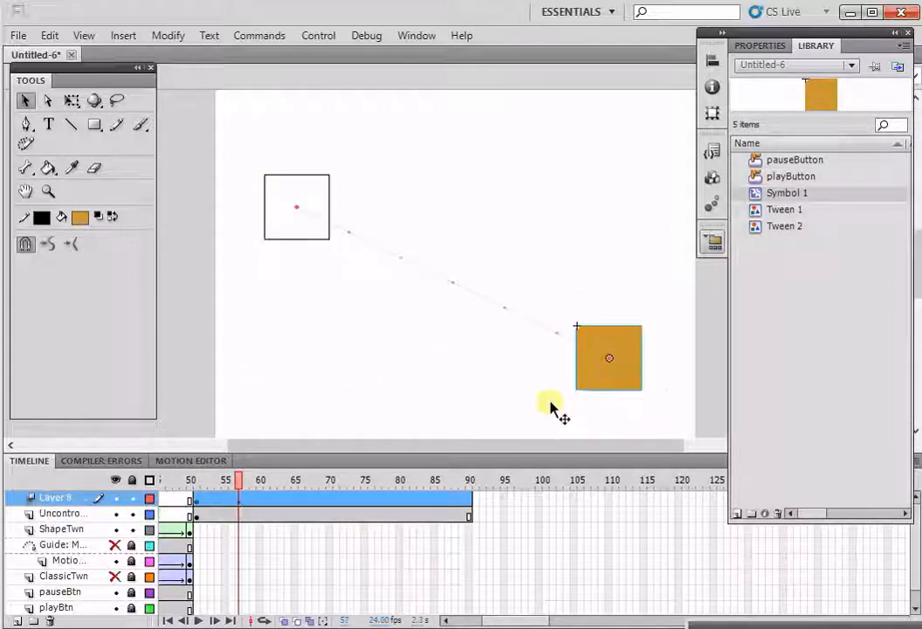
click(291, 506)
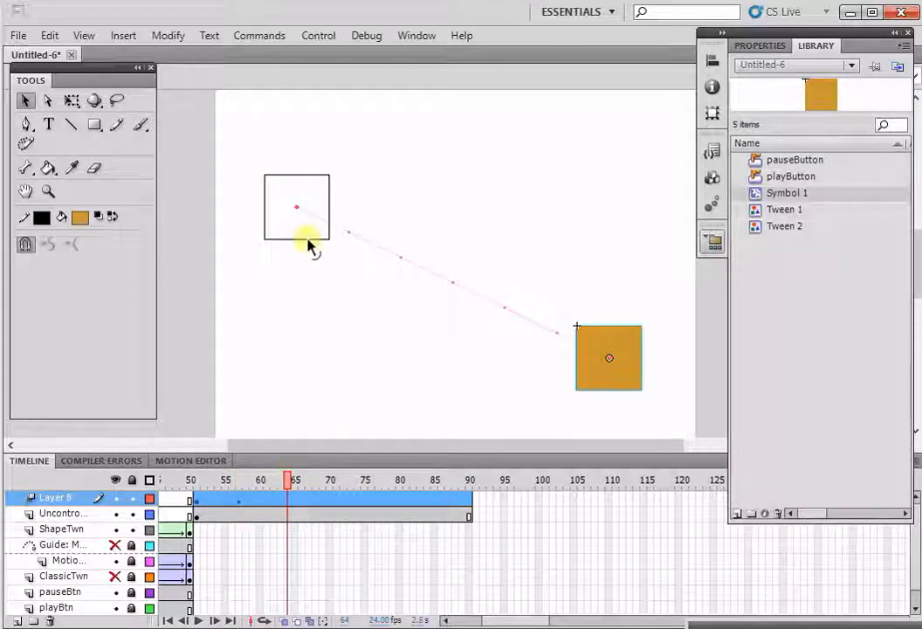
mouse_move(302, 224)
mouse_down()
mouse_move(461, 194)
mouse_move(457, 203)
mouse_up()
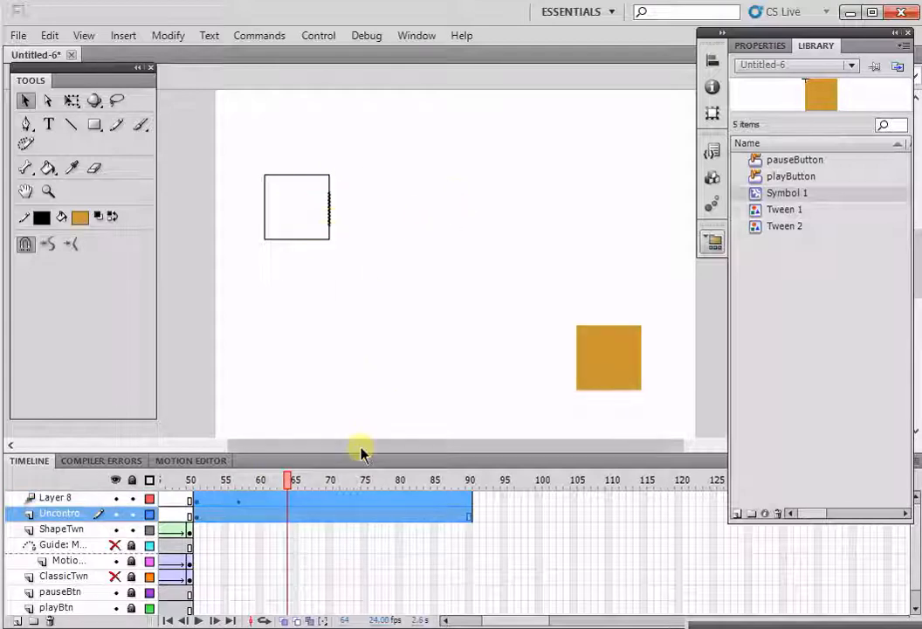
drag(596, 373, 337, 340)
click(335, 502)
click(405, 496)
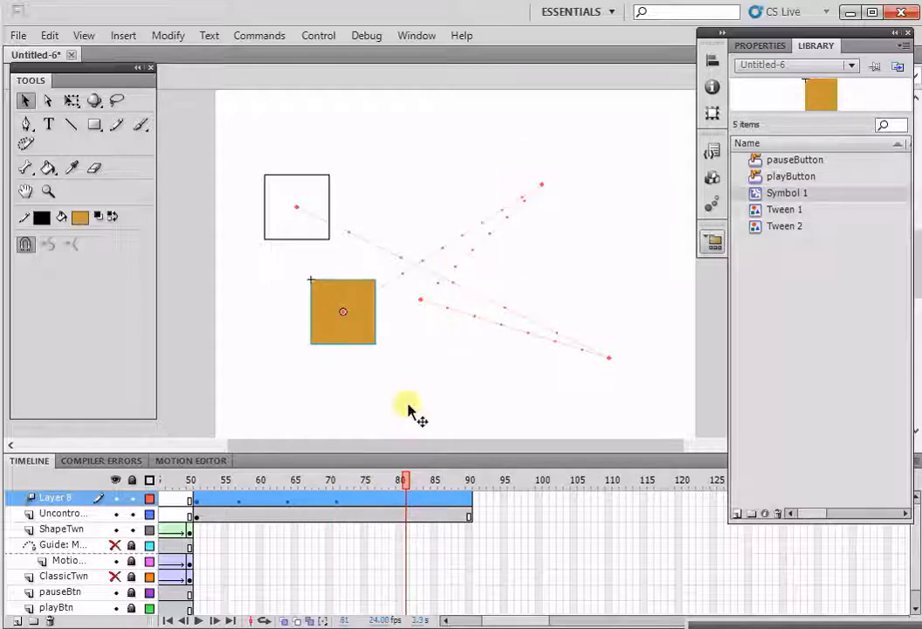
click(469, 496)
drag(380, 314, 613, 185)
Insert a new layer directly above Uncontrollable and rename the tween layer, Layer 8, as MotionTwn.
drag(539, 618, 432, 618)
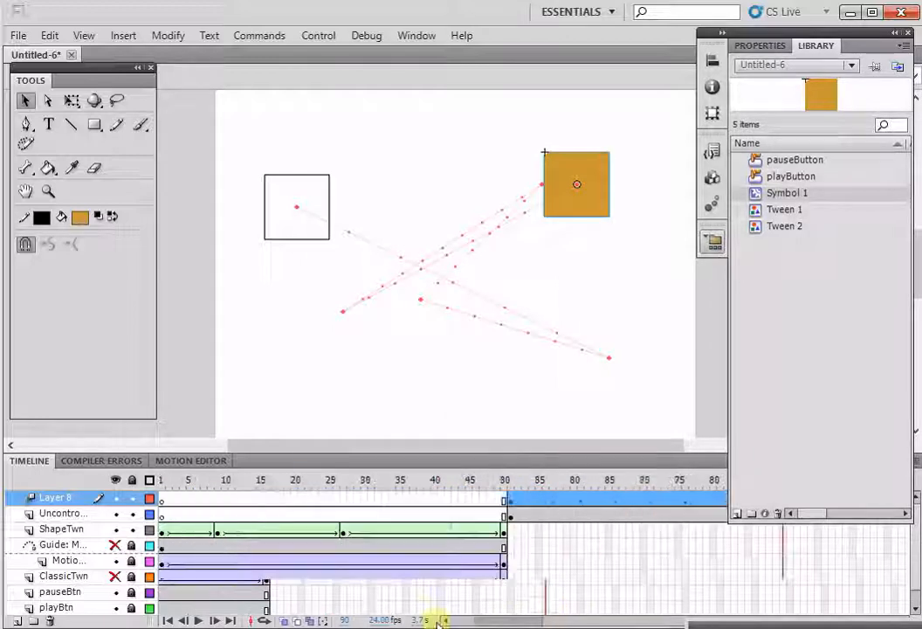
click(70, 516)
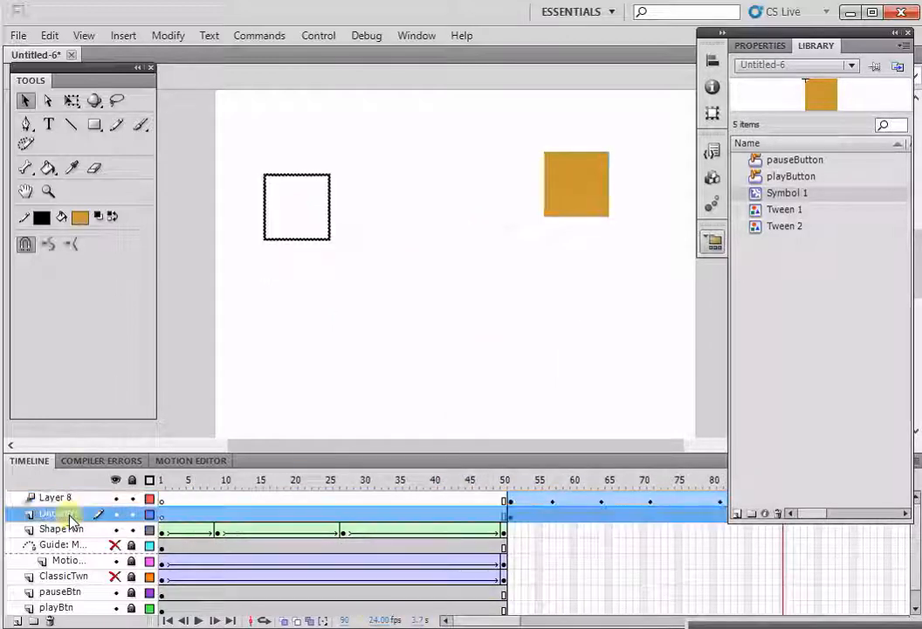
right_click(70, 516)
click(131, 158)
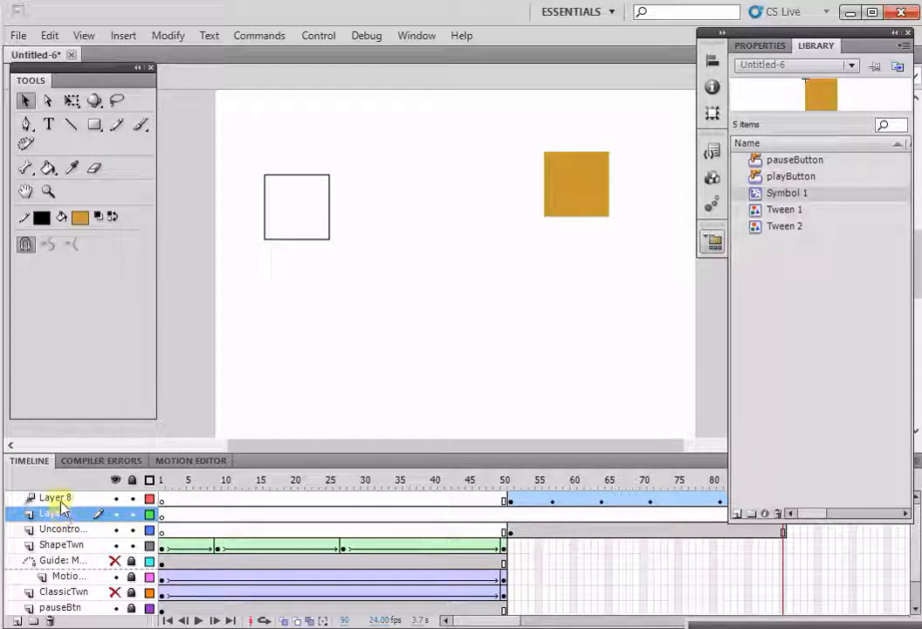
click(59, 497)
double_click(65, 496)
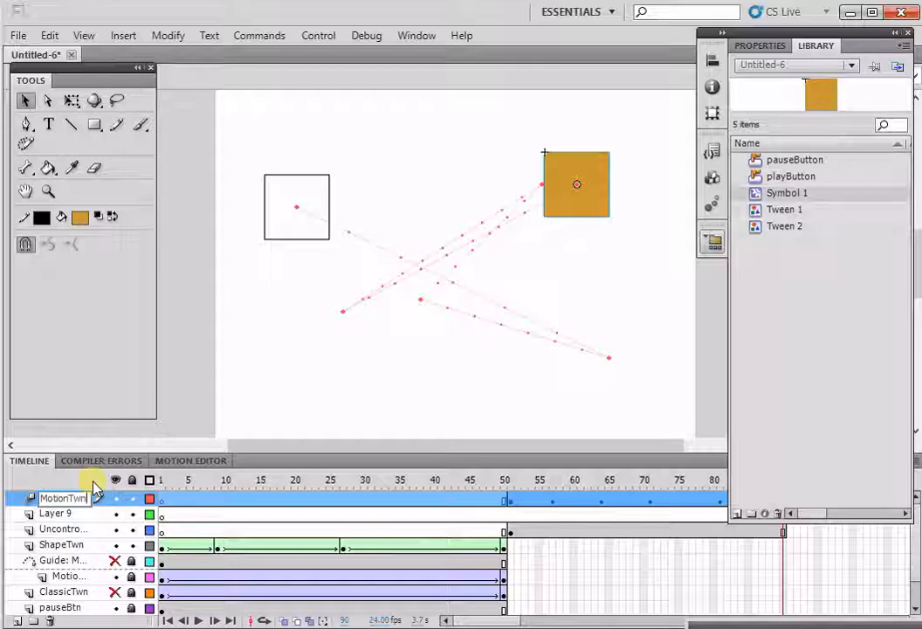
Turn Layer 9 into a mask for the Uncontrollable layer.
click(65, 523)
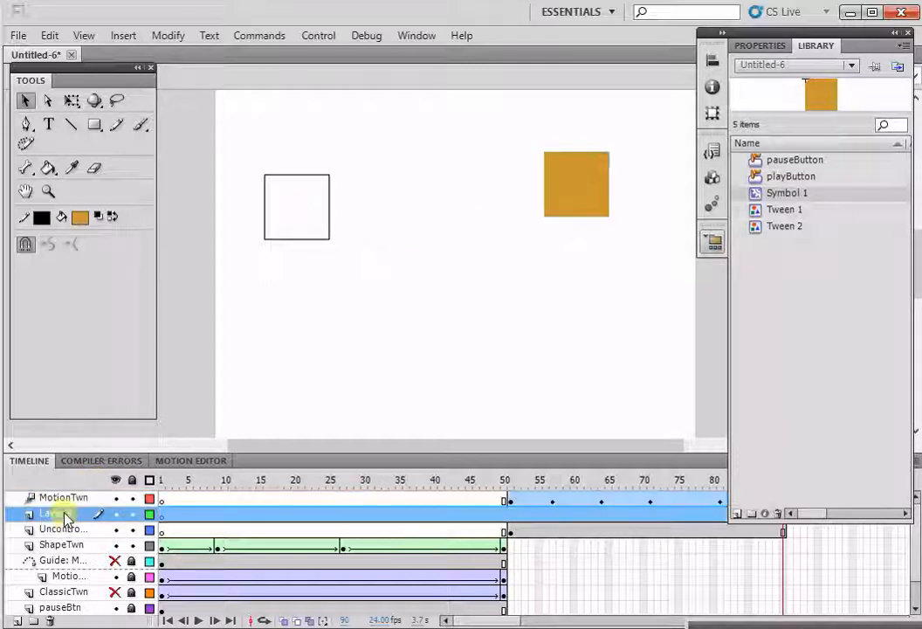
right_click(63, 513)
click(115, 324)
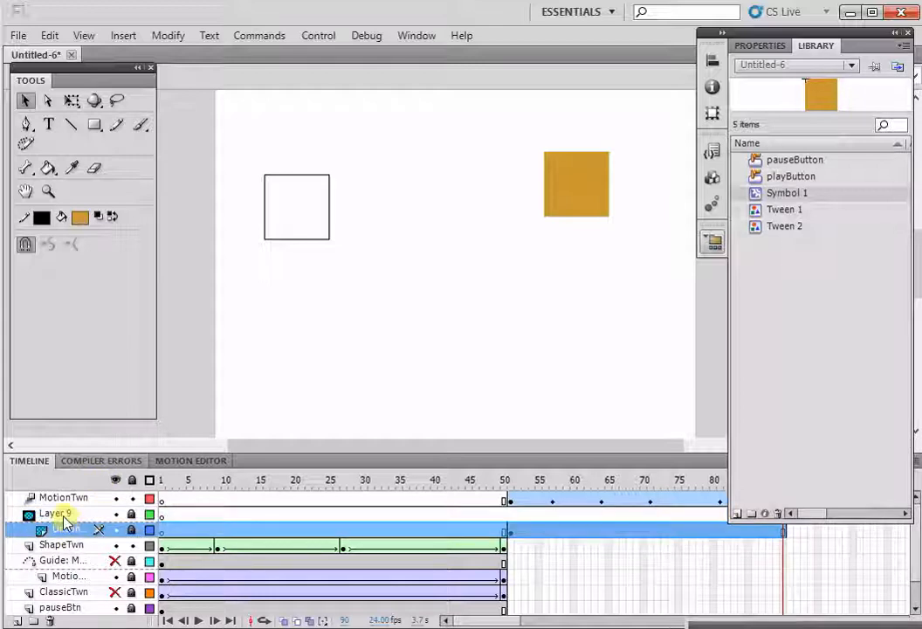
Insert a blank keyframe at frame 51 of the Layer 9 mask layer.
drag(466, 622, 484, 621)
click(310, 531)
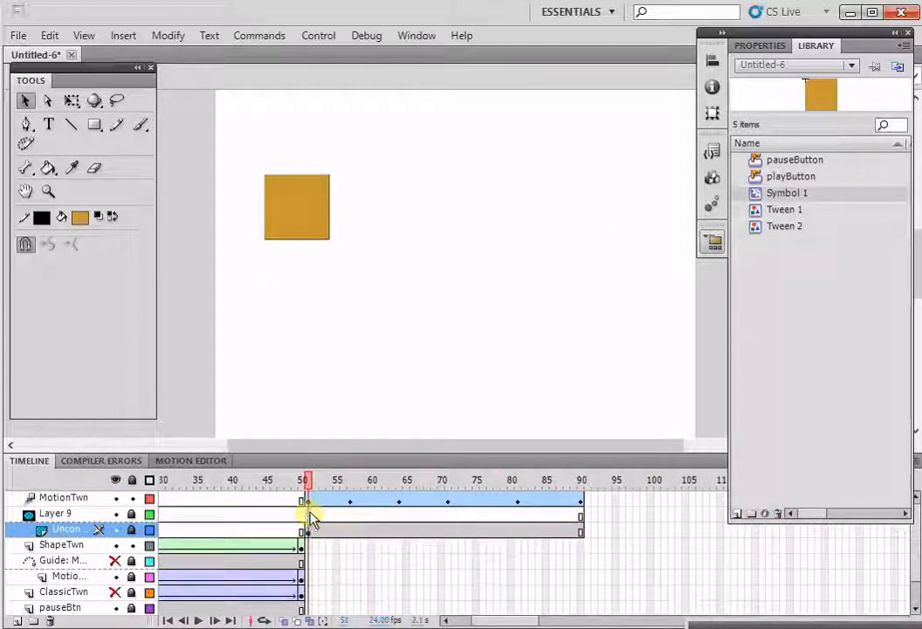
click(318, 521)
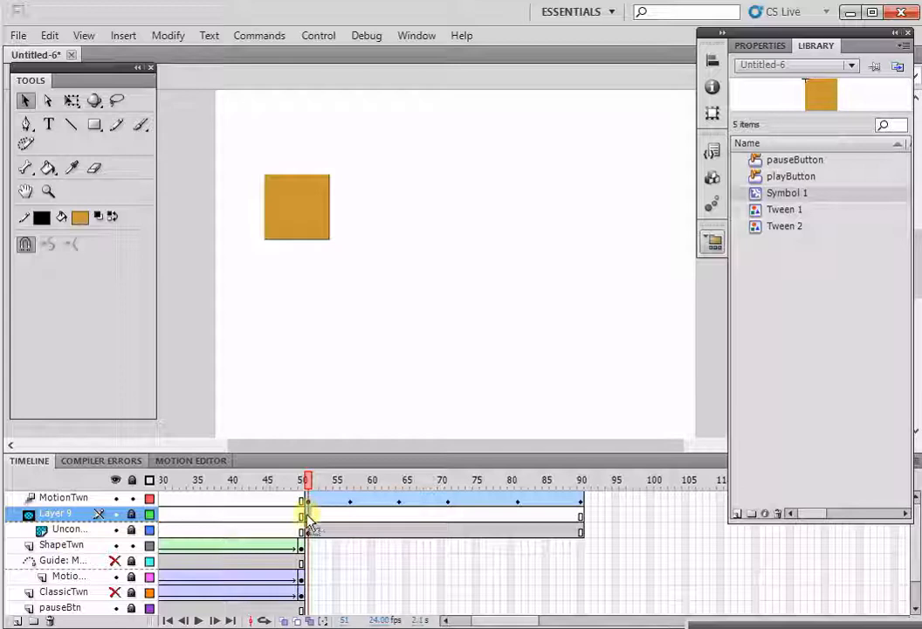
Unlock Layer 9 and add the two-line text "UNCONTROLLABLE ENVIRONMENT" below the square.
click(50, 125)
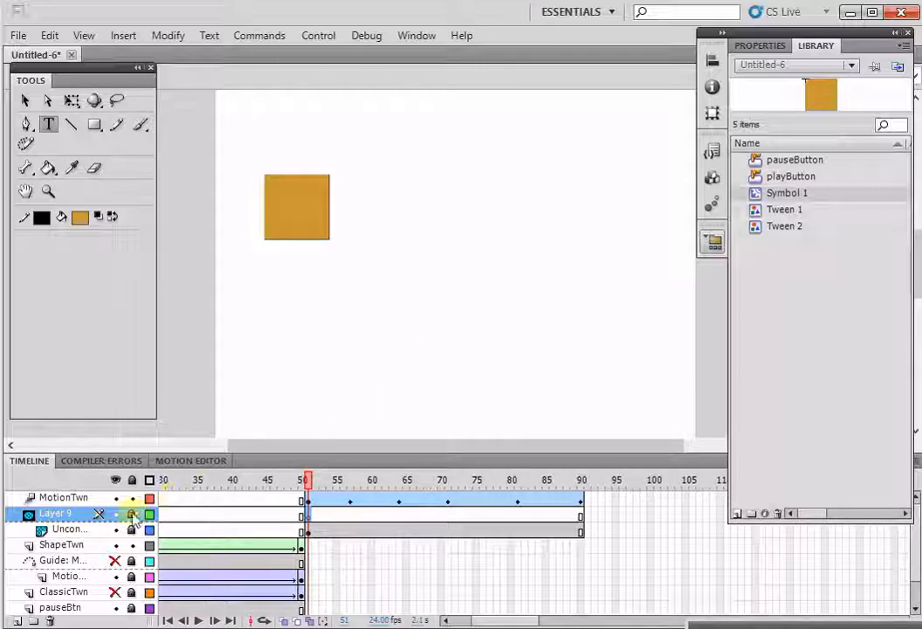
drag(313, 303, 414, 340)
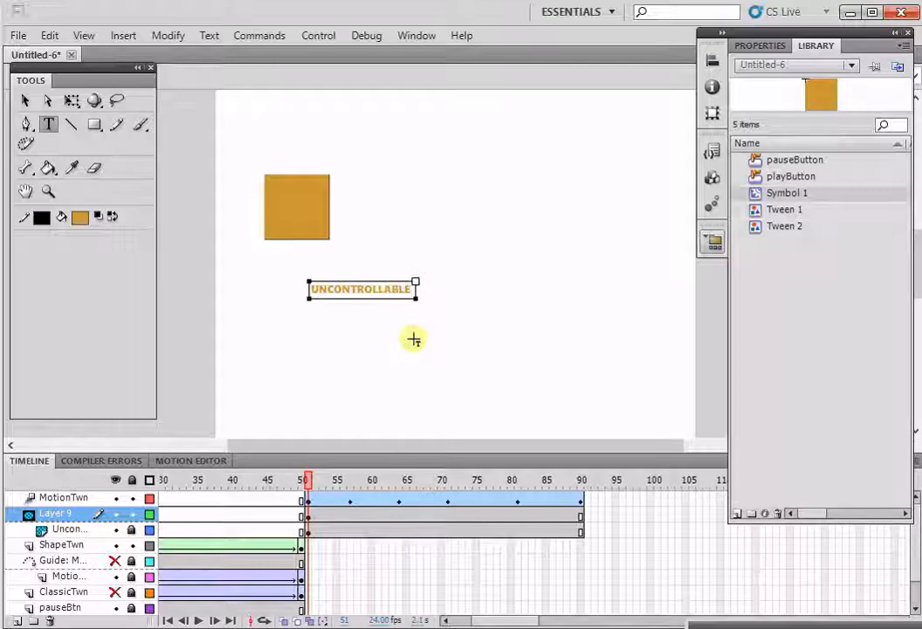
key(Return)
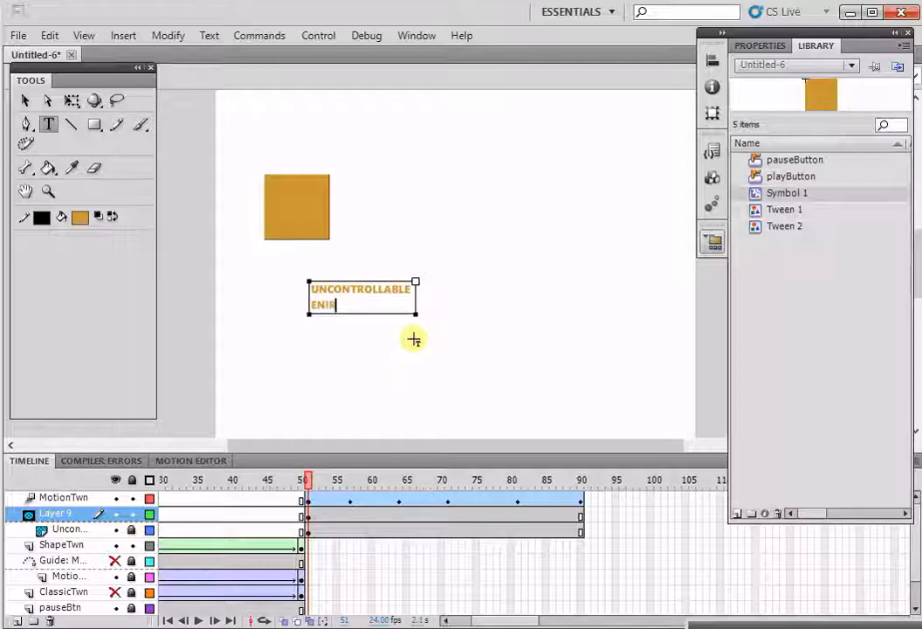
text(ENVIRONMENT)
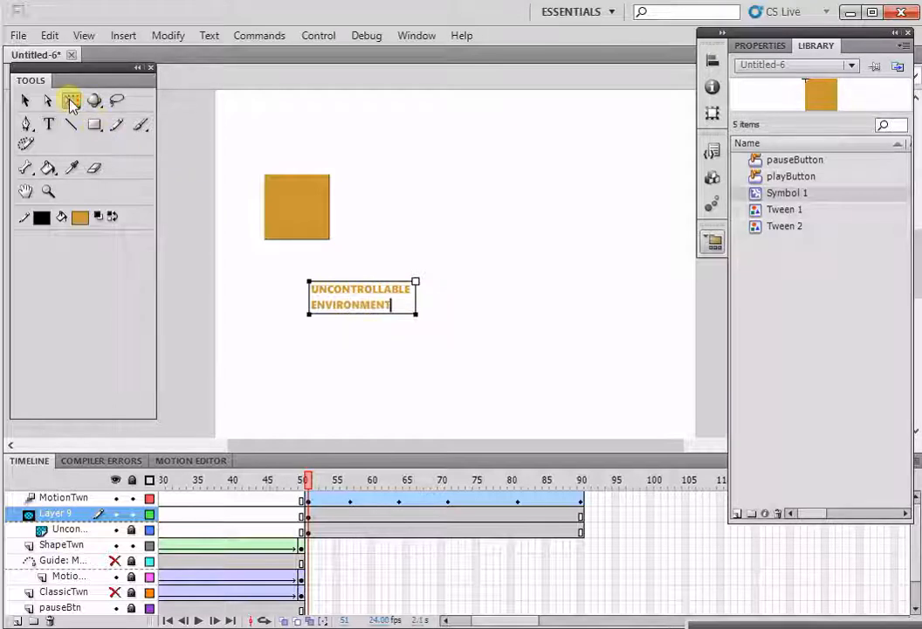
Enlarge the UNCONTROLLABLE ENVIRONMENT text with Free Transform and move it down clear of the square.
drag(415, 314, 515, 355)
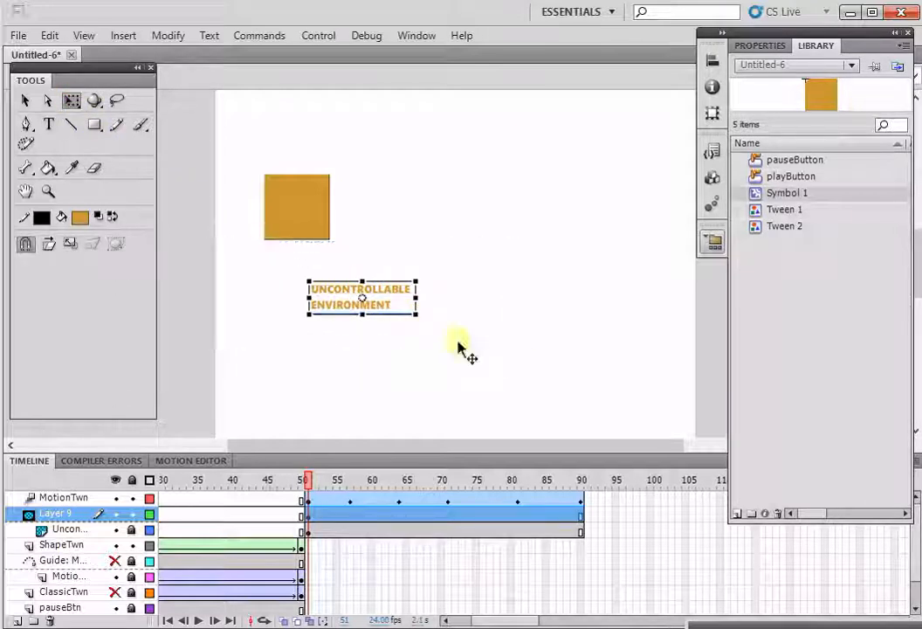
drag(391, 311, 454, 359)
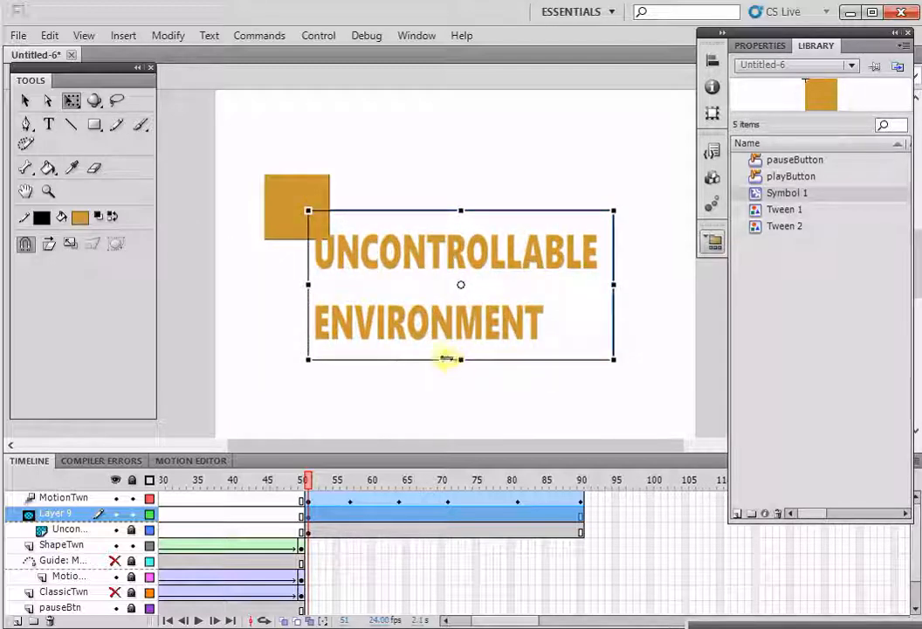
click(389, 417)
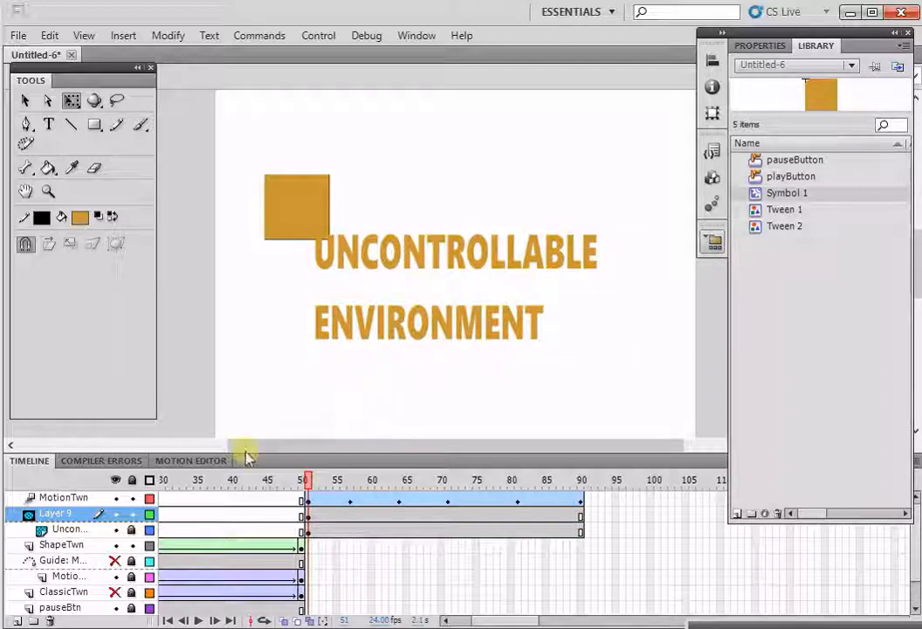
click(87, 517)
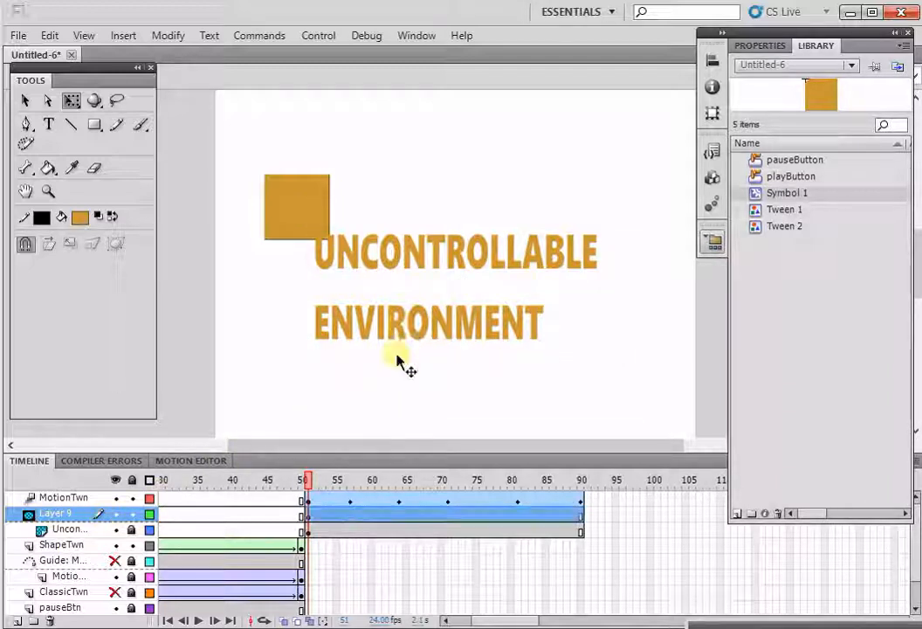
drag(397, 361, 420, 370)
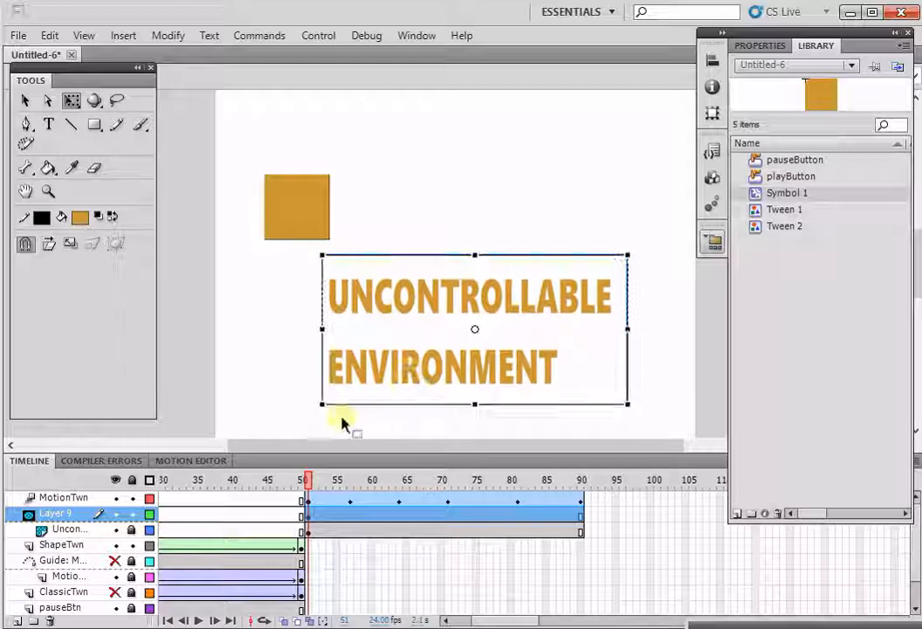
Unlock the Uncontrollable layer and draw a tall, narrow orange-brown rectangle left of the text at frame 51.
click(76, 529)
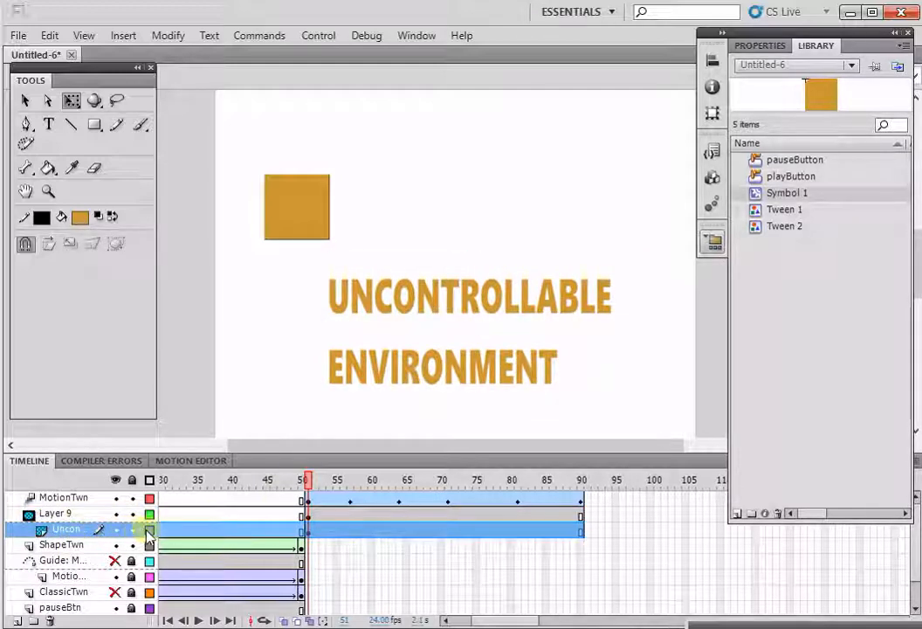
click(307, 530)
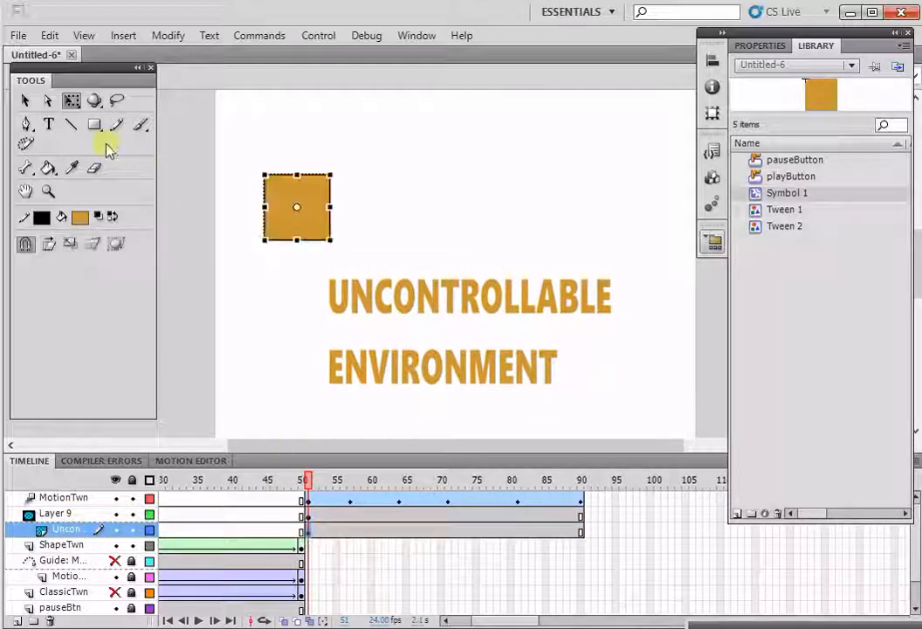
click(94, 124)
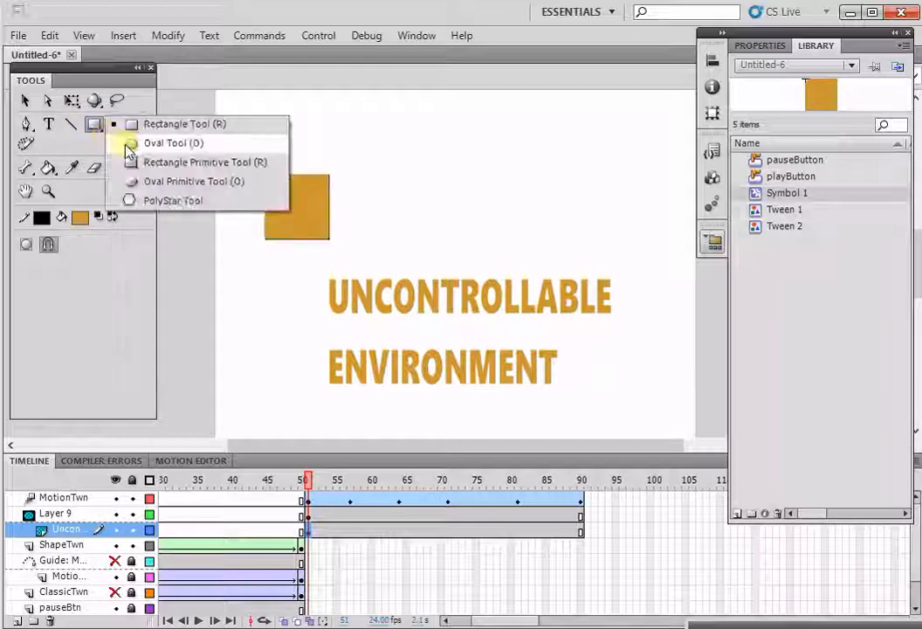
click(175, 123)
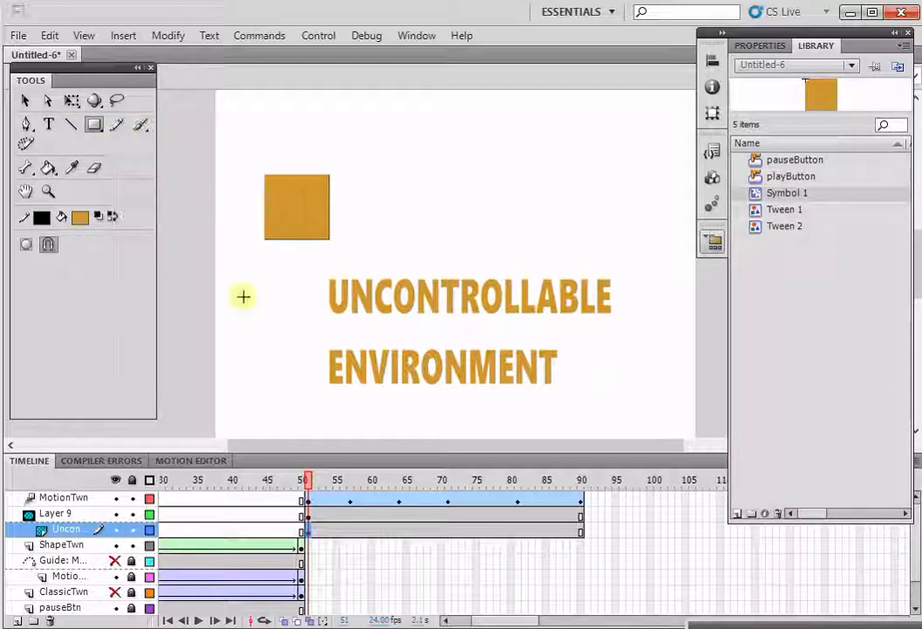
drag(252, 263, 290, 394)
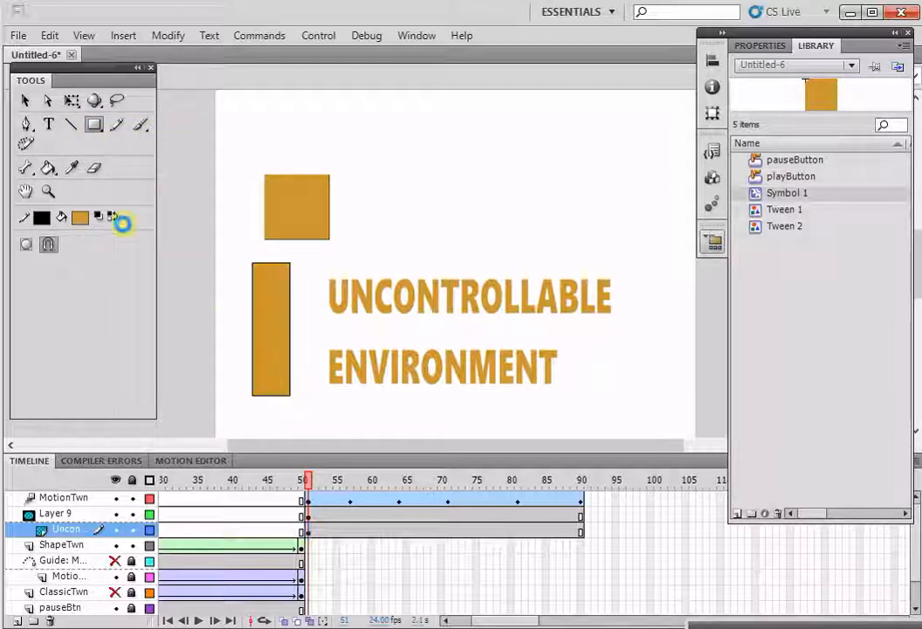
Fill the tall rectangle left of the text with the rainbow gradient.
click(80, 217)
click(162, 411)
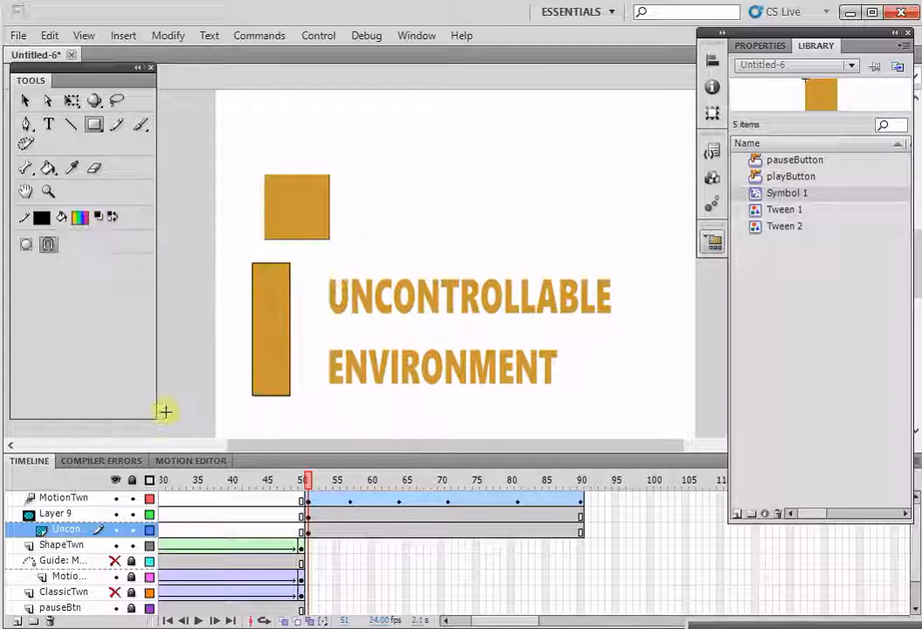
key(v)
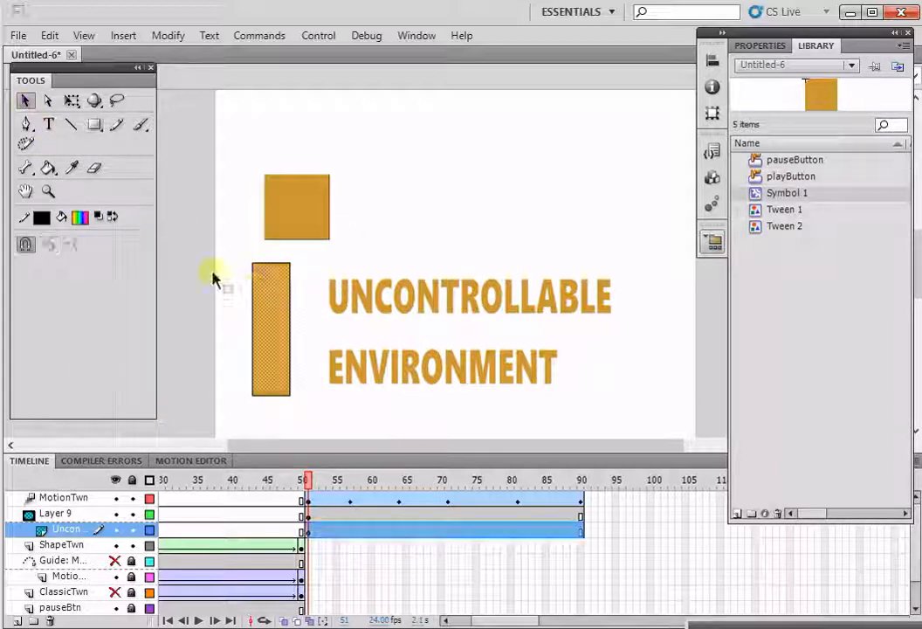
click(80, 218)
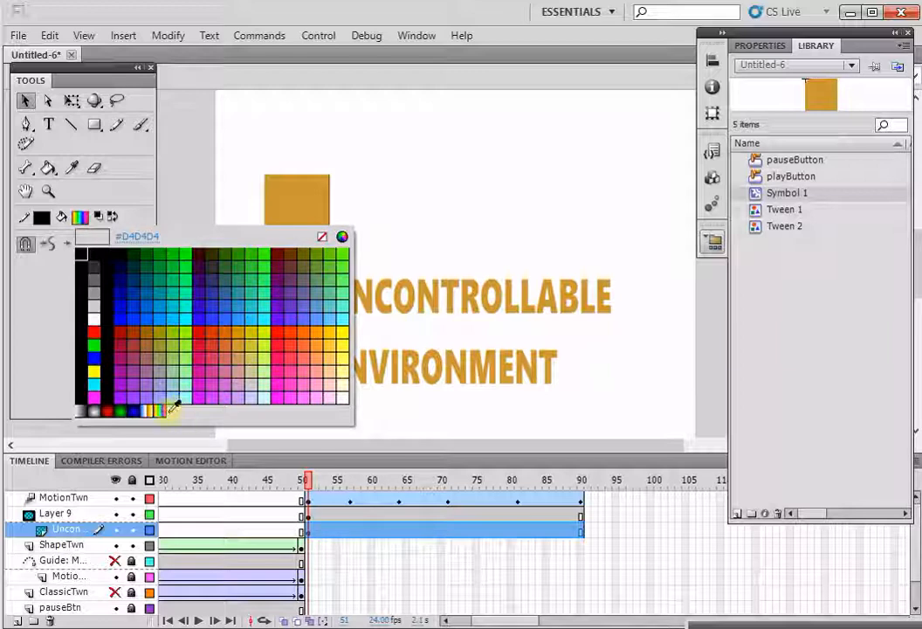
click(179, 402)
click(80, 217)
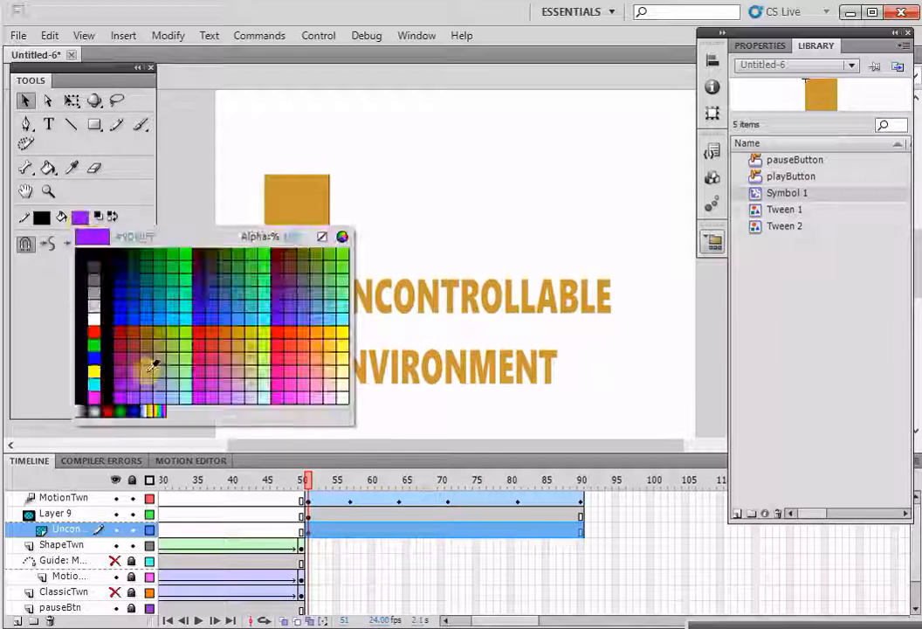
click(156, 407)
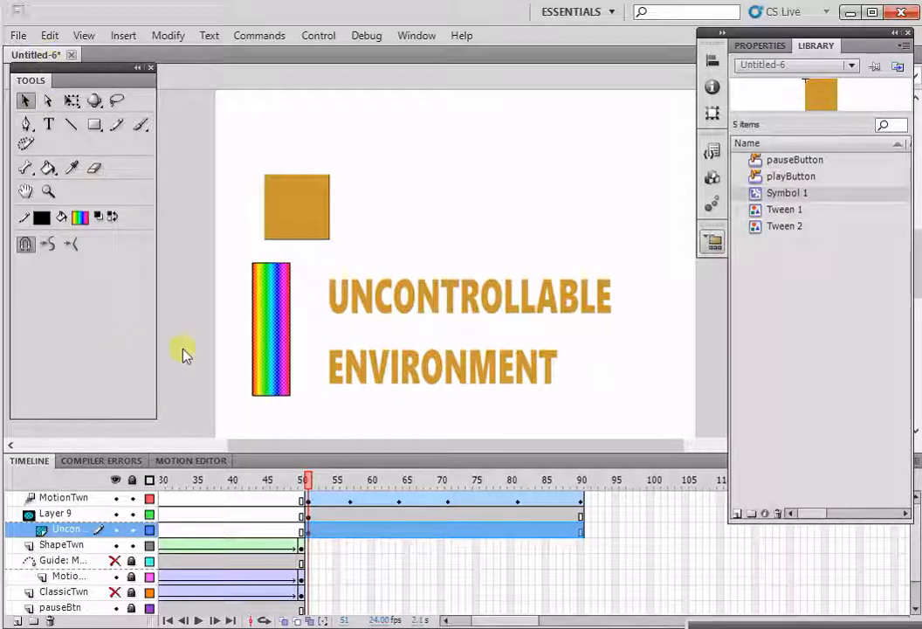
Create a classic tween on the Uncontrollable layer from frame 51 and insert its end keyframe at frame 90.
right_click(309, 533)
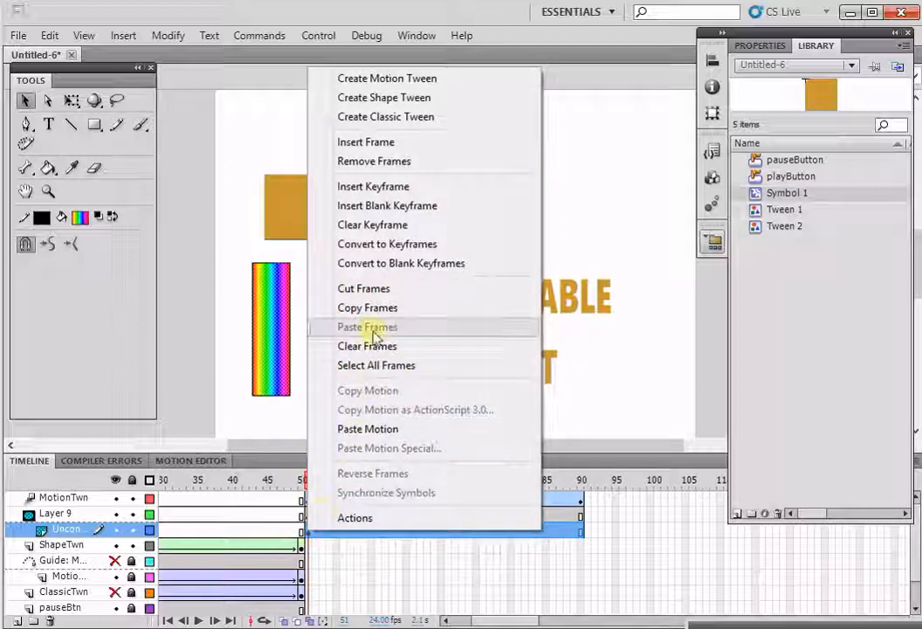
click(375, 116)
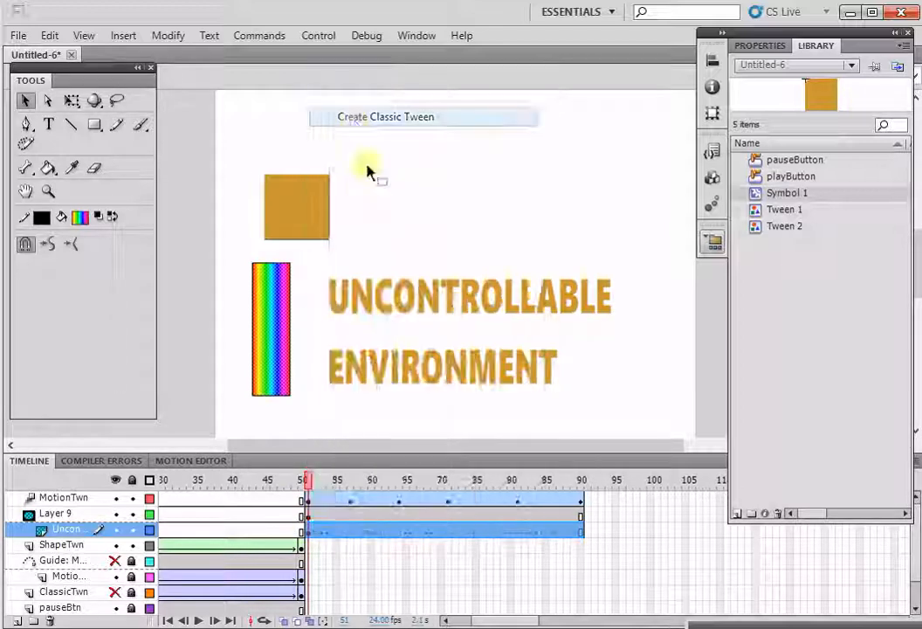
click(581, 532)
key(F6)
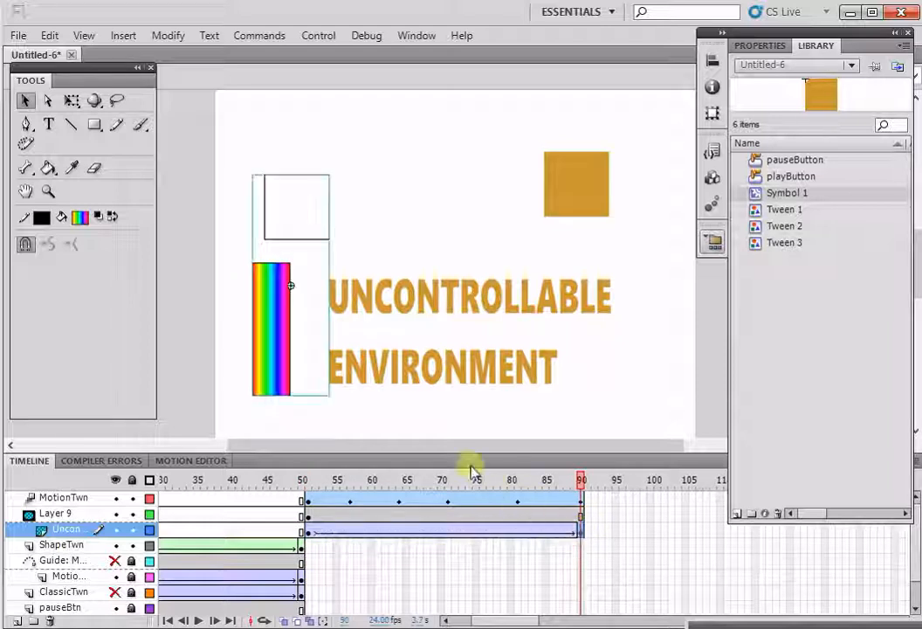
Examine the stray square outline at frame 90 by shifting the rectangle, toggling layer visibility and scrubbing the timeline.
mouse_move(273, 373)
mouse_down()
mouse_move(469, 385)
mouse_move(271, 376)
mouse_up()
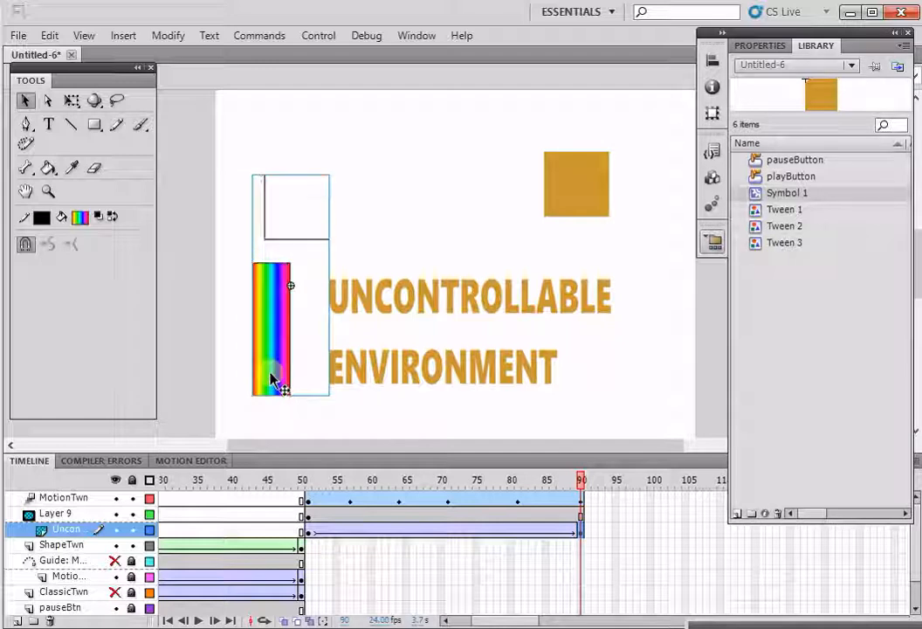
click(214, 367)
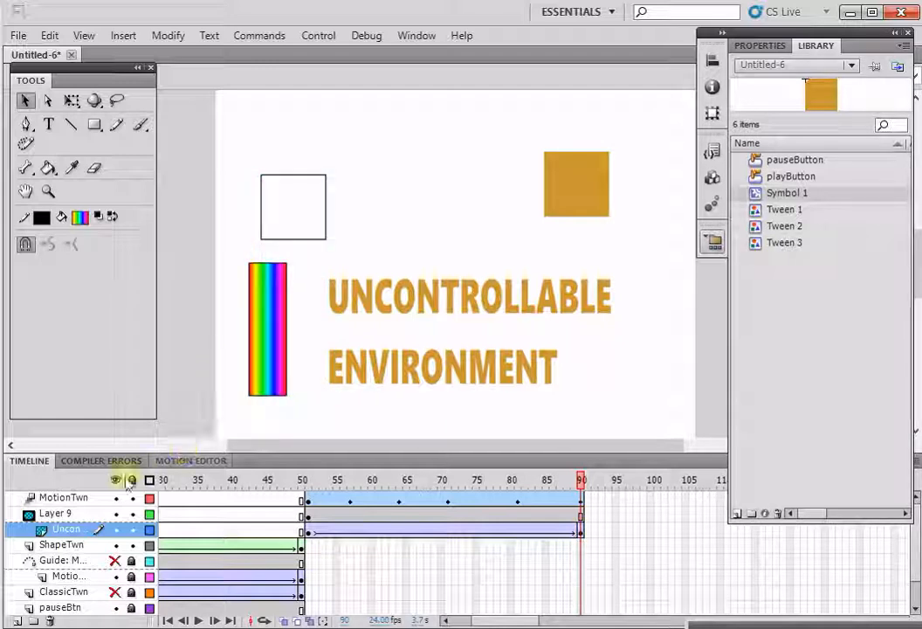
click(117, 528)
click(117, 529)
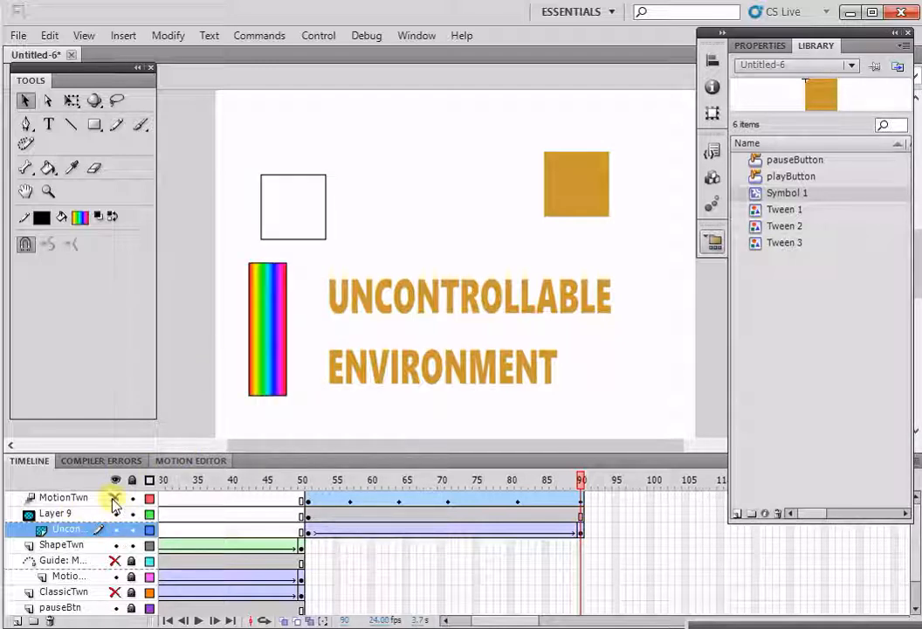
click(114, 497)
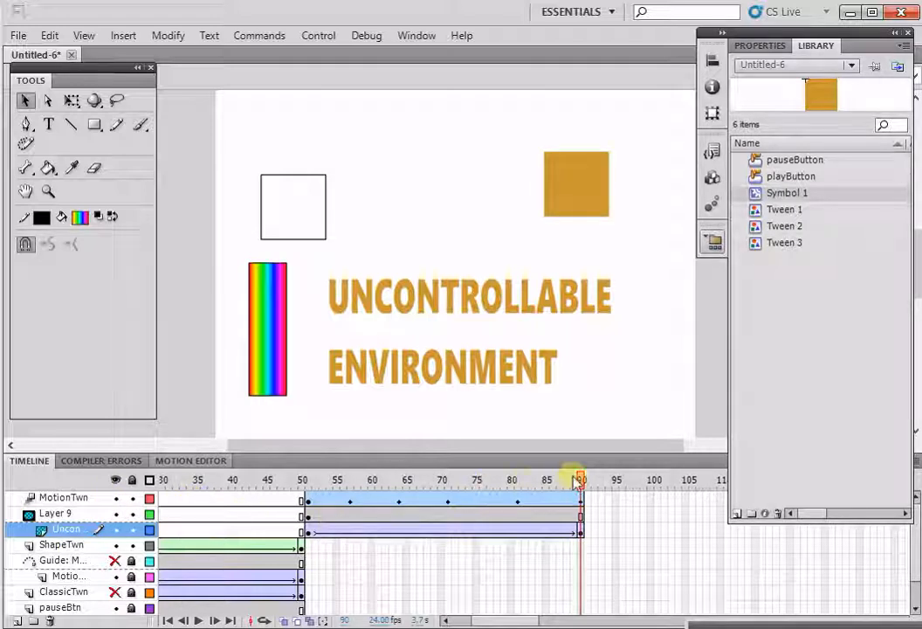
drag(580, 479, 504, 485)
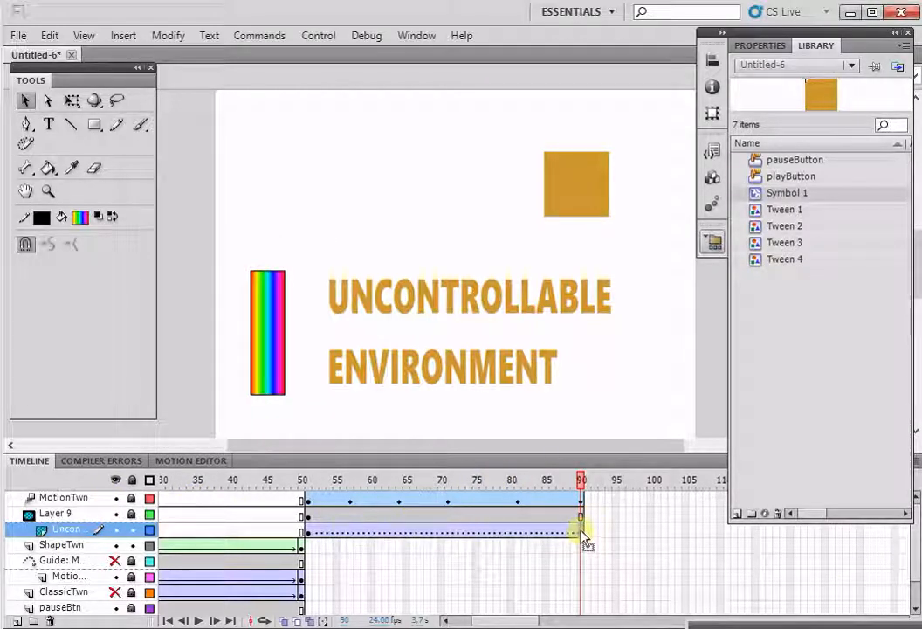
Widen the rainbow rectangle at frame 51 of the Uncontrollable layer to more than twice its width with Free Transform.
click(307, 529)
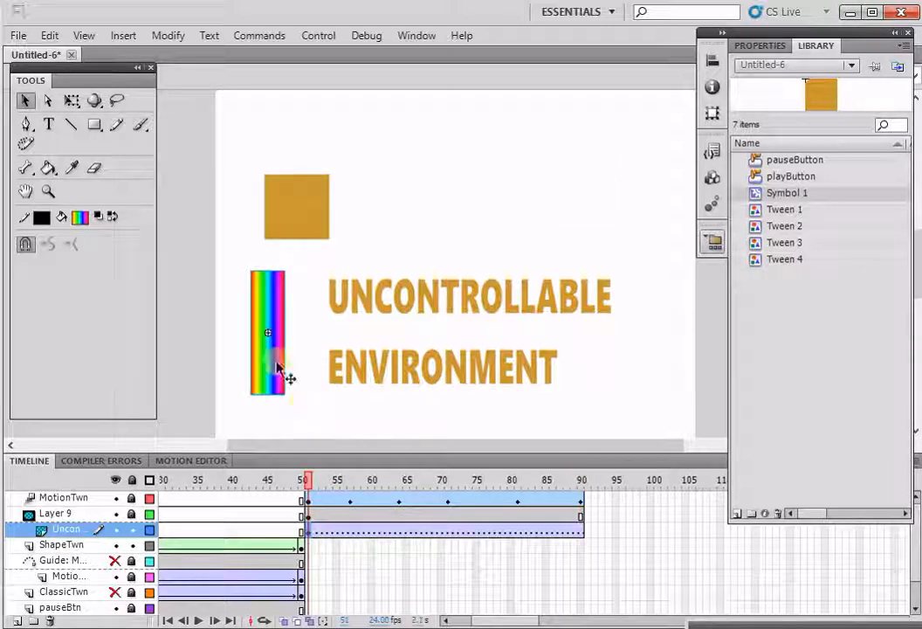
key(q)
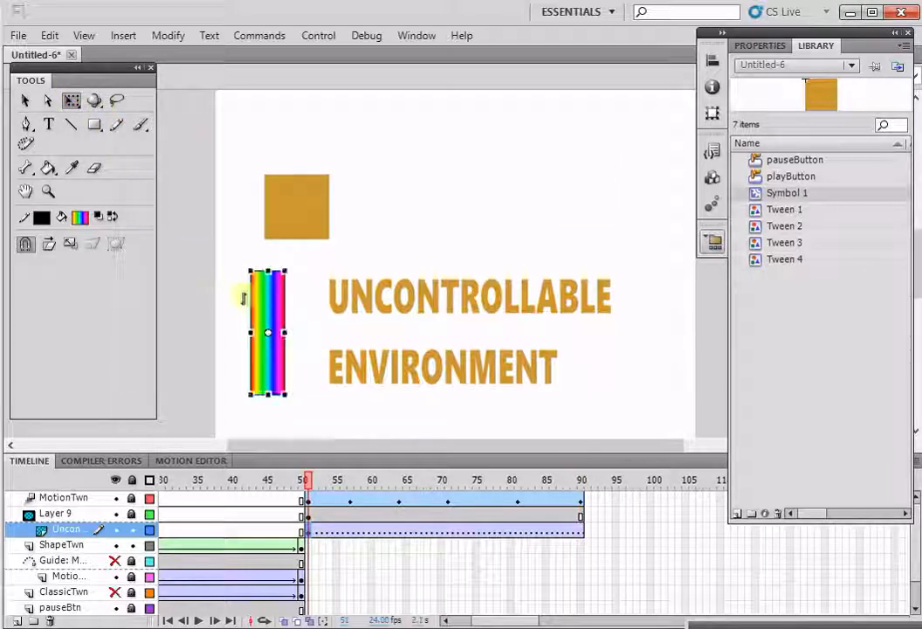
drag(248, 330, 224, 328)
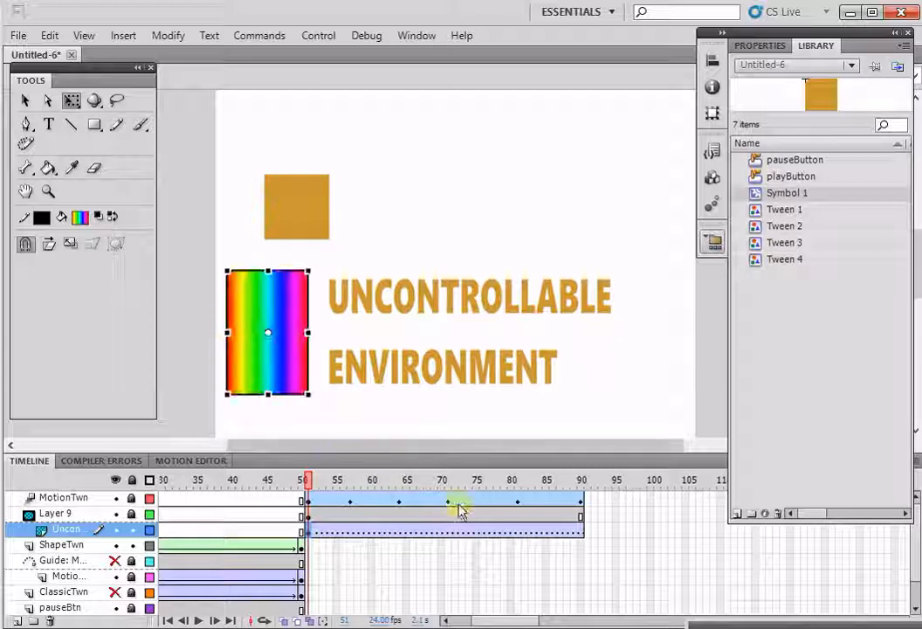
Move the rainbow rectangle horizontally past the right end of the UNCONTROLLABLE text at frame 90.
click(581, 533)
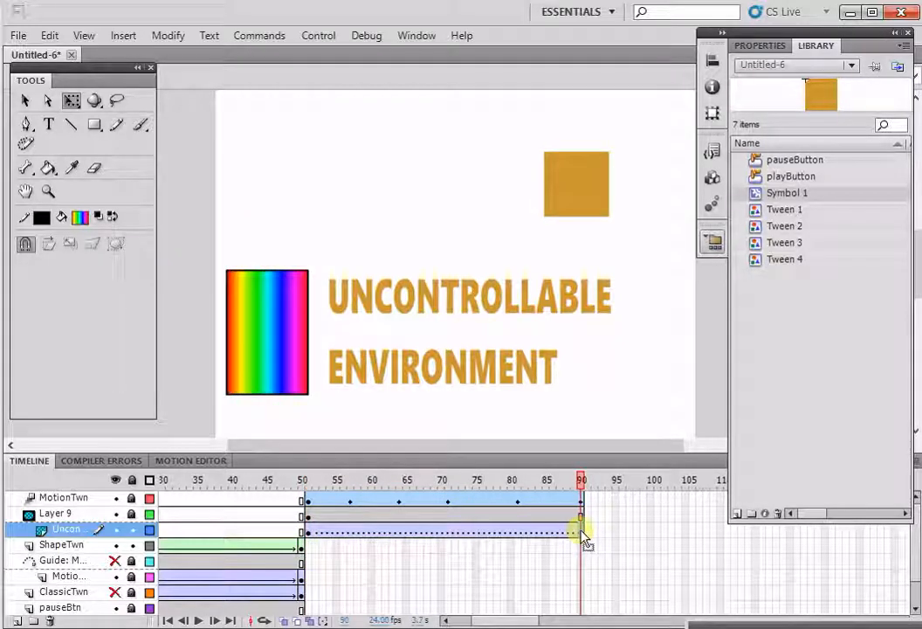
click(580, 531)
drag(278, 375, 682, 376)
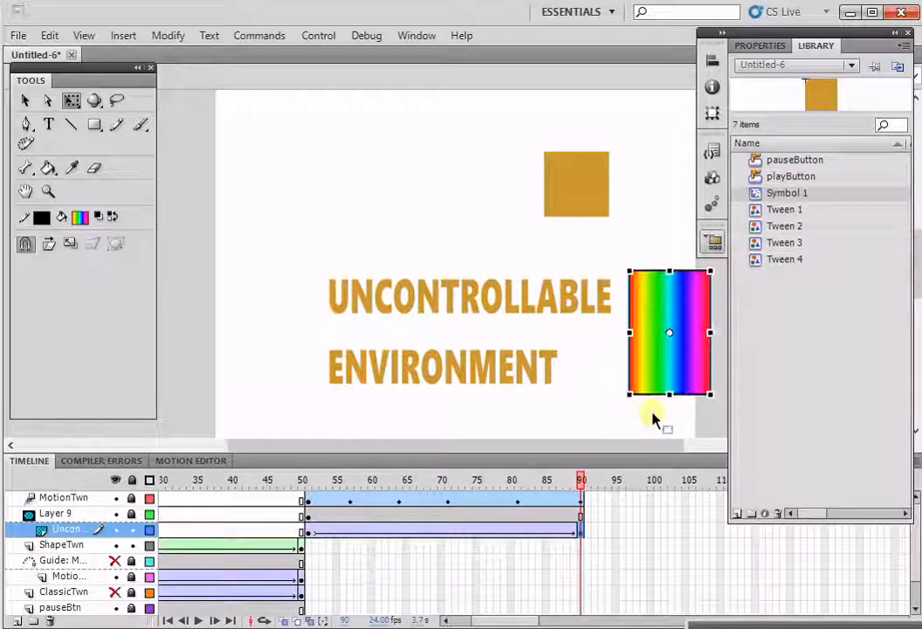
click(646, 426)
Extend the MotionTwn, Layer 9 and Uncontrollable layers to frame 97 by selecting frames 61 to 67 and inserting frames.
drag(532, 622, 535, 620)
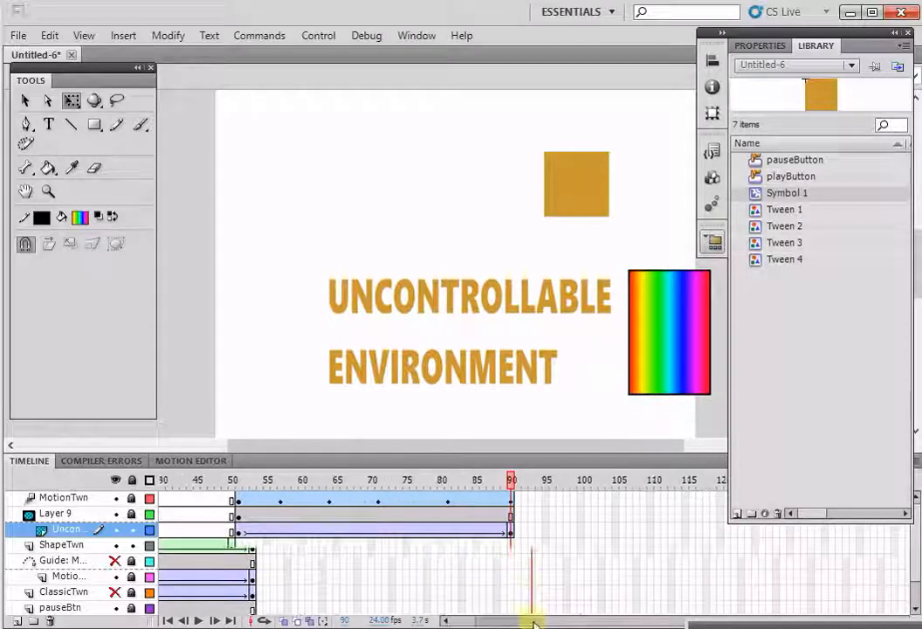
drag(303, 505, 323, 519)
right_click(321, 518)
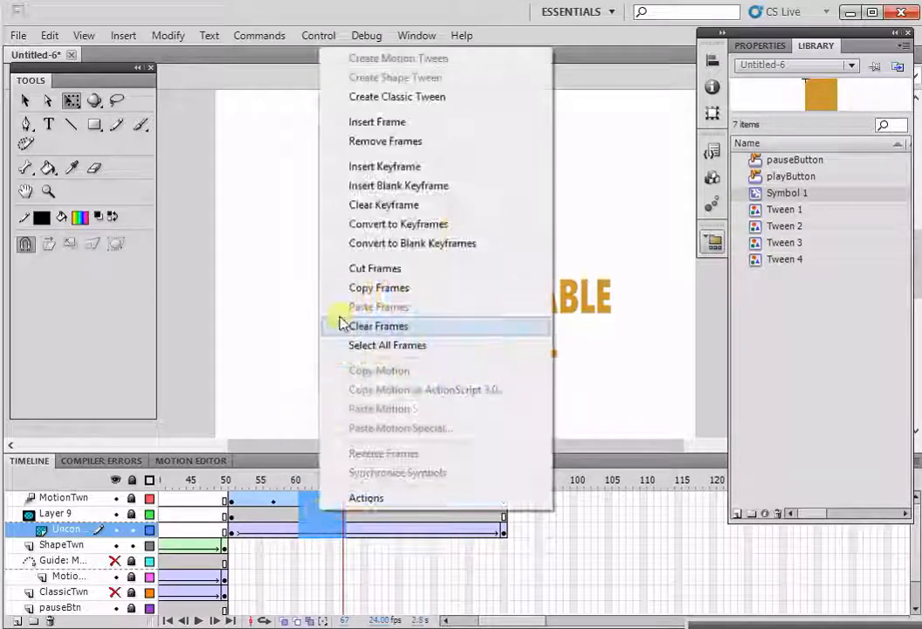
click(359, 165)
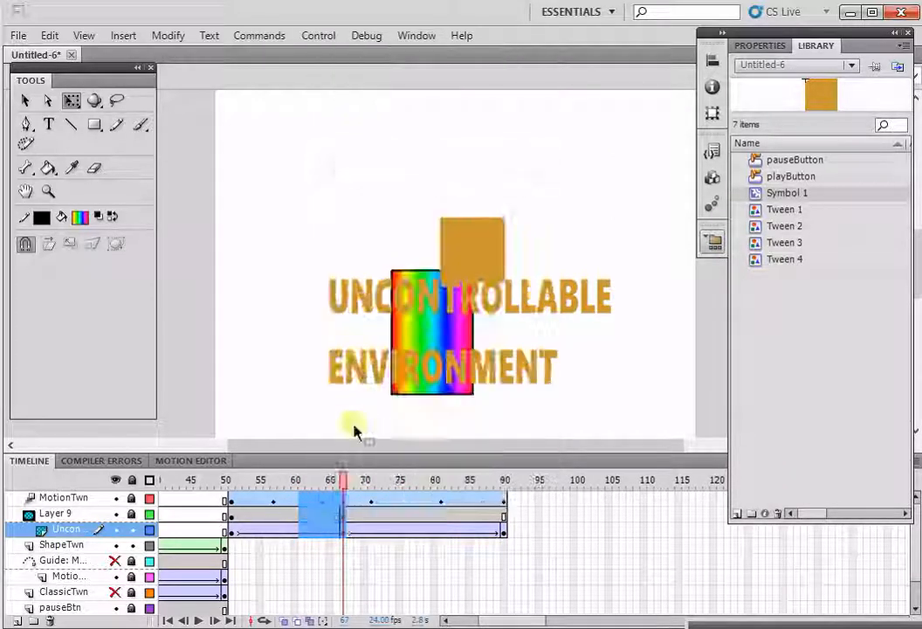
right_click(329, 521)
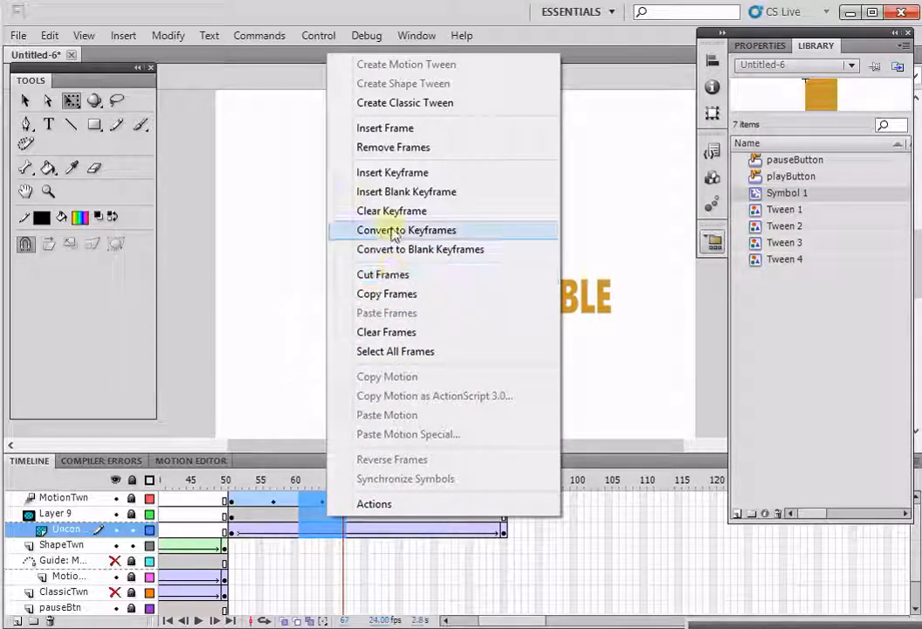
click(384, 129)
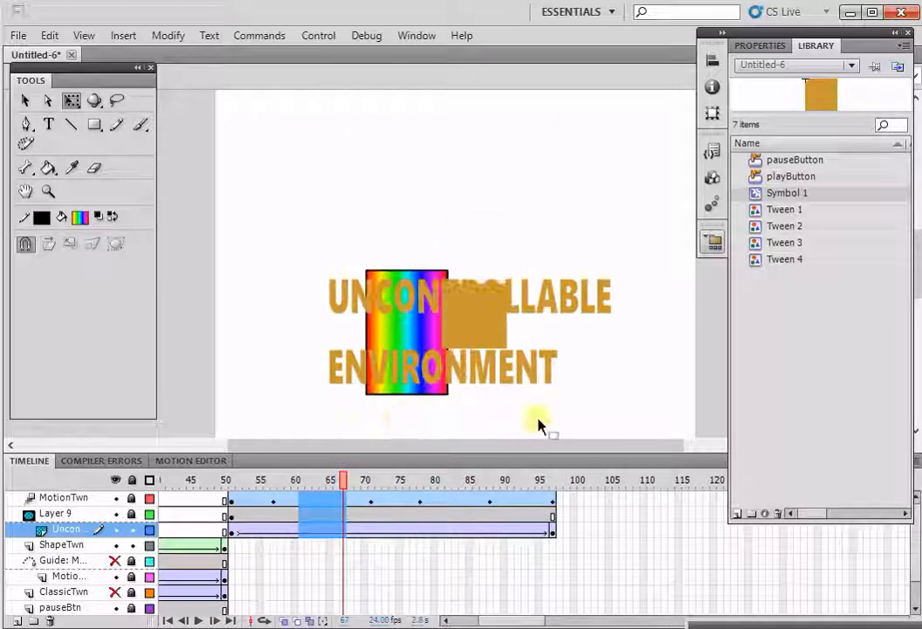
click(608, 407)
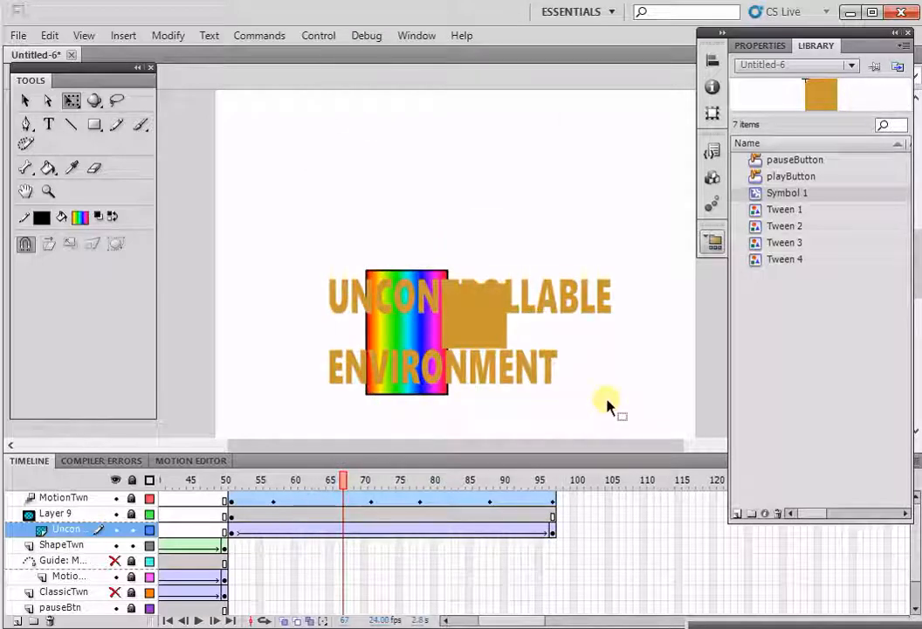
Test the movie, pausing and resuming the controllable animation several times, watch the uncontrollable part play, and close the preview.
key(ctrl+Return)
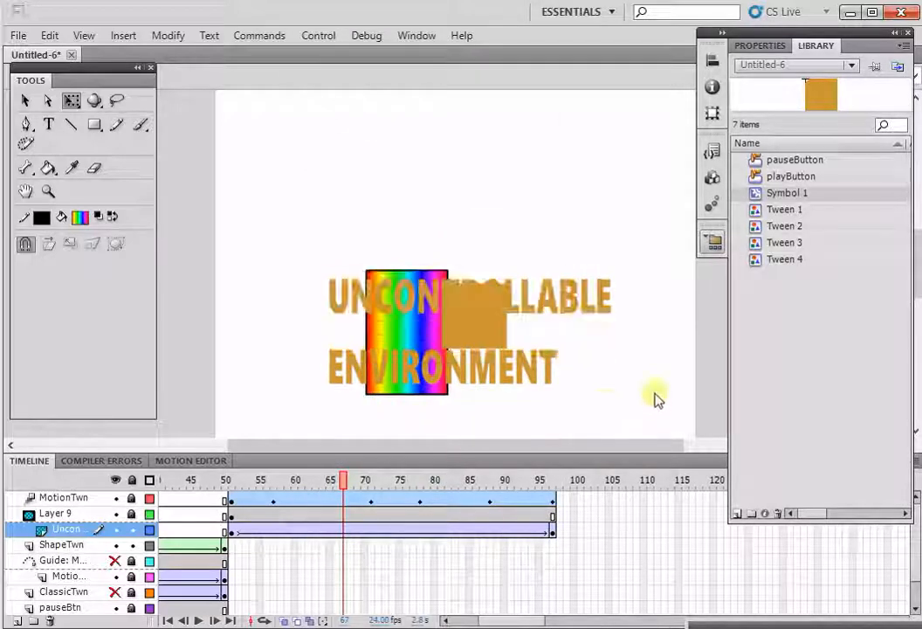
click(473, 437)
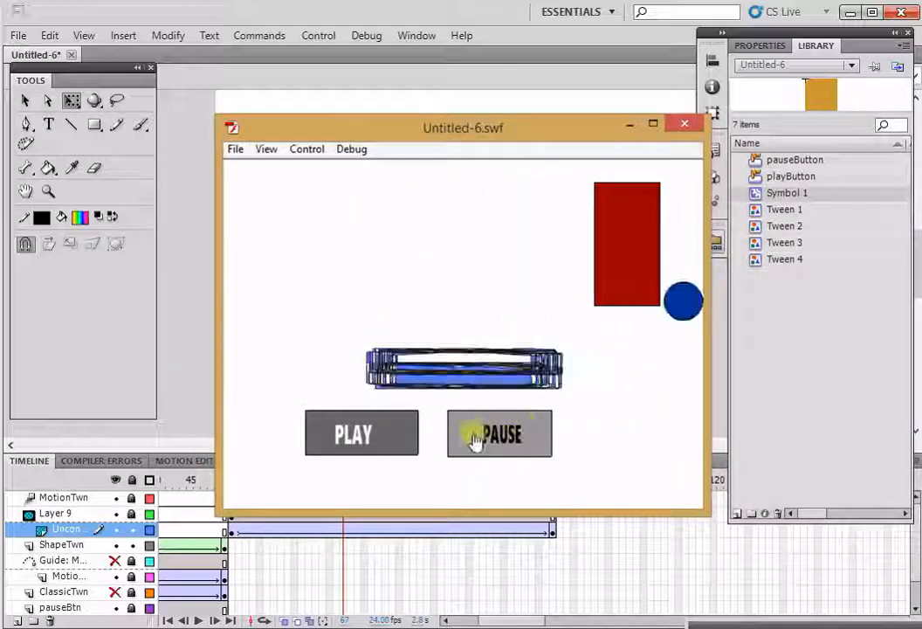
click(370, 436)
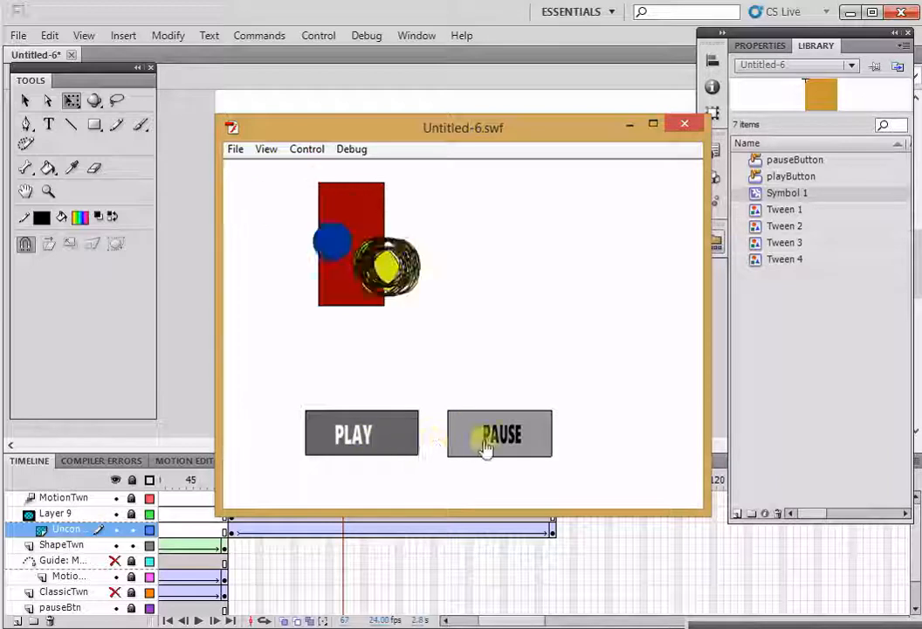
click(485, 447)
click(393, 433)
click(489, 437)
click(402, 450)
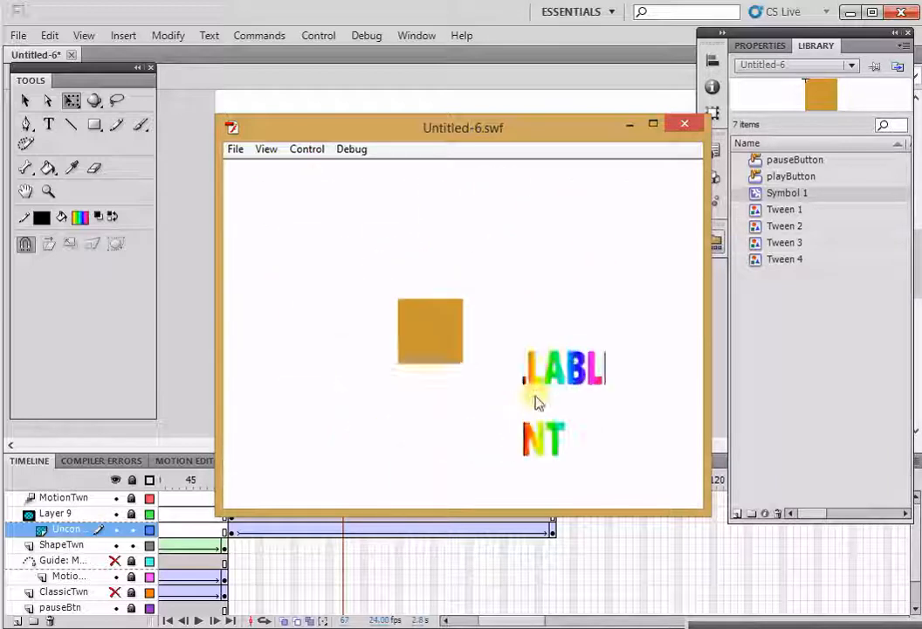
click(684, 124)
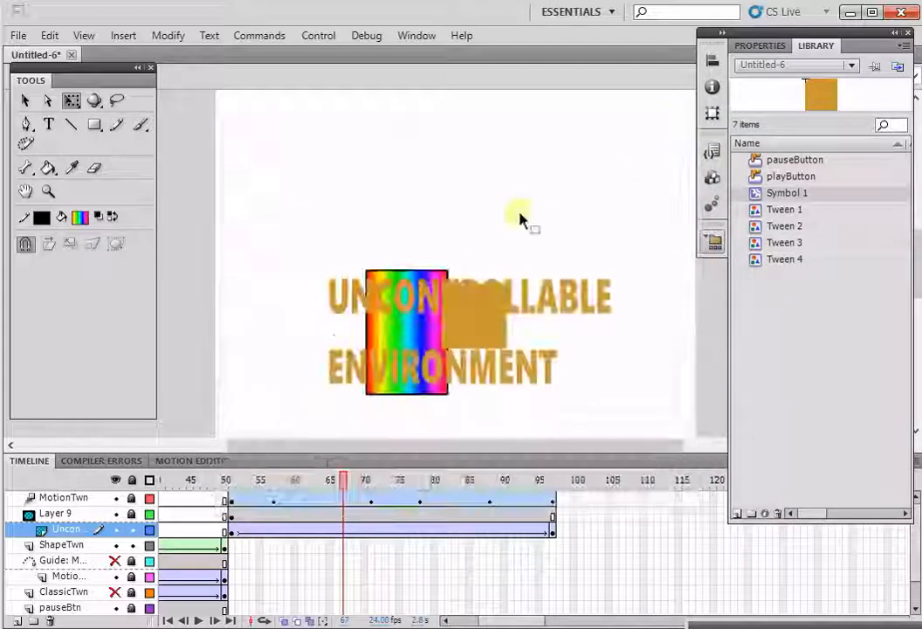